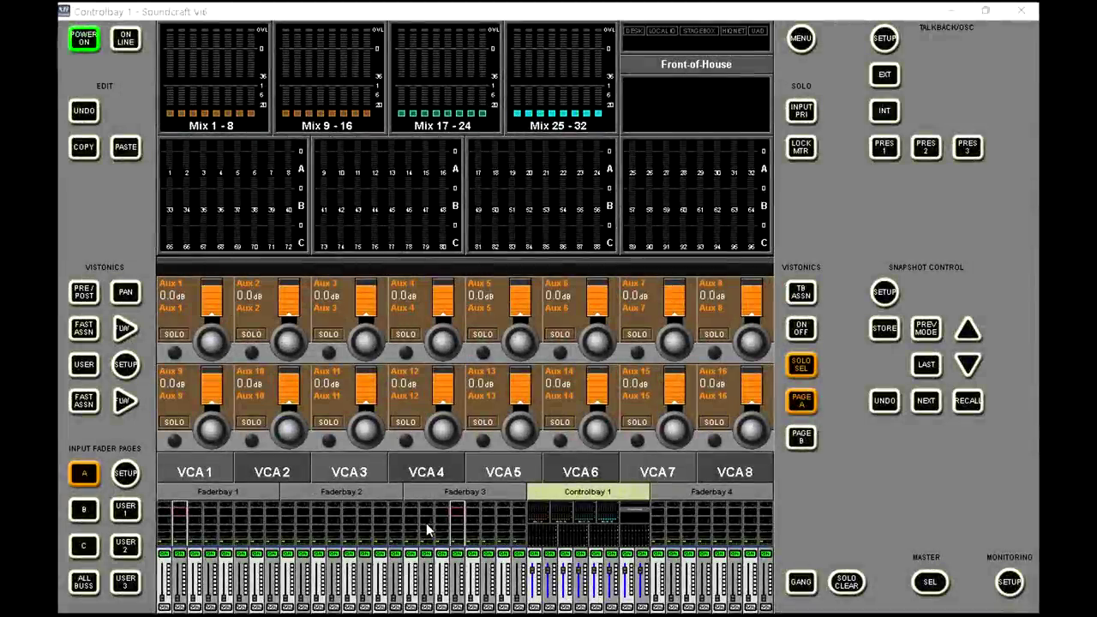
# Bring up Faderbay 3, select Input 19 and adjust its low-mid gain.
pyautogui.click(426, 524)
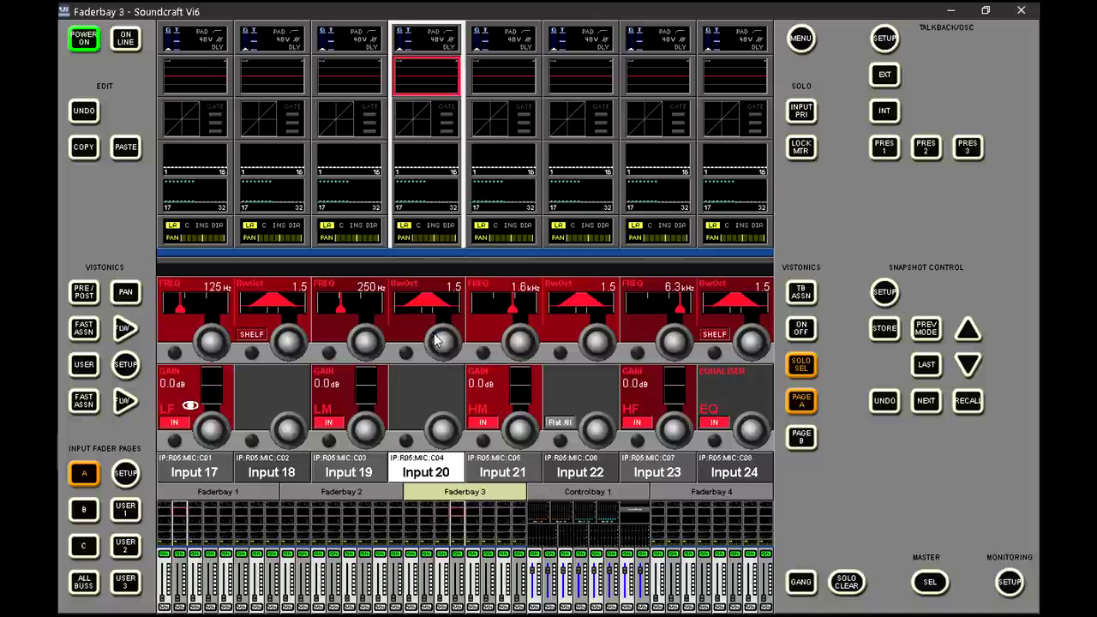
pyautogui.click(352, 84)
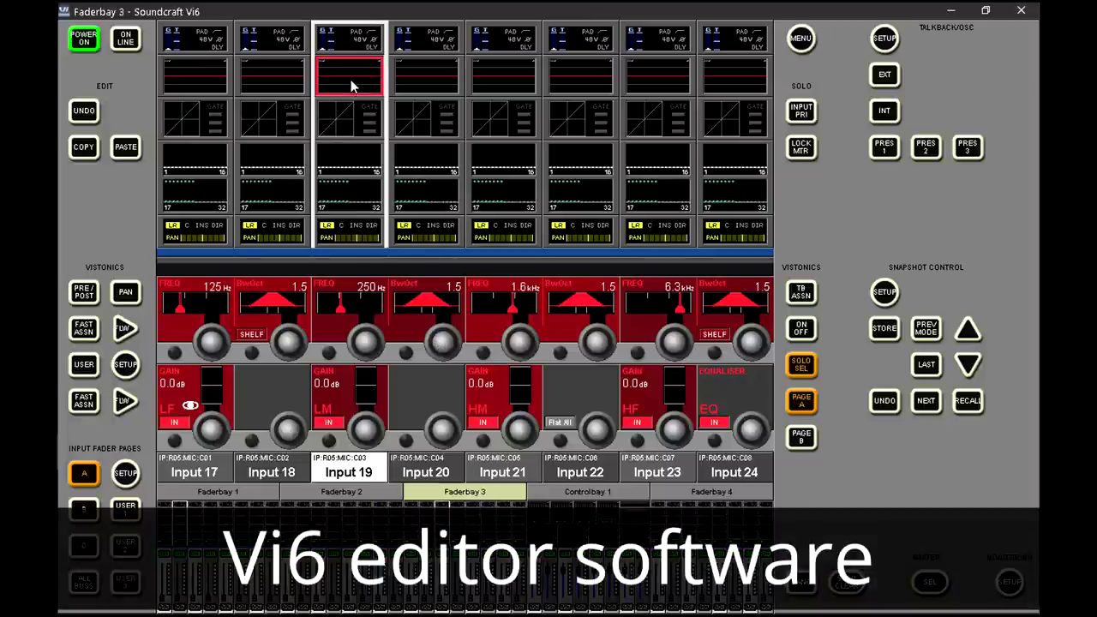
pyautogui.click(364, 430)
pyautogui.moveTo(364, 433)
pyautogui.mouseDown()
pyautogui.moveTo(367, 403)
pyautogui.moveTo(358, 452)
pyautogui.moveTo(360, 439)
pyautogui.mouseUp()
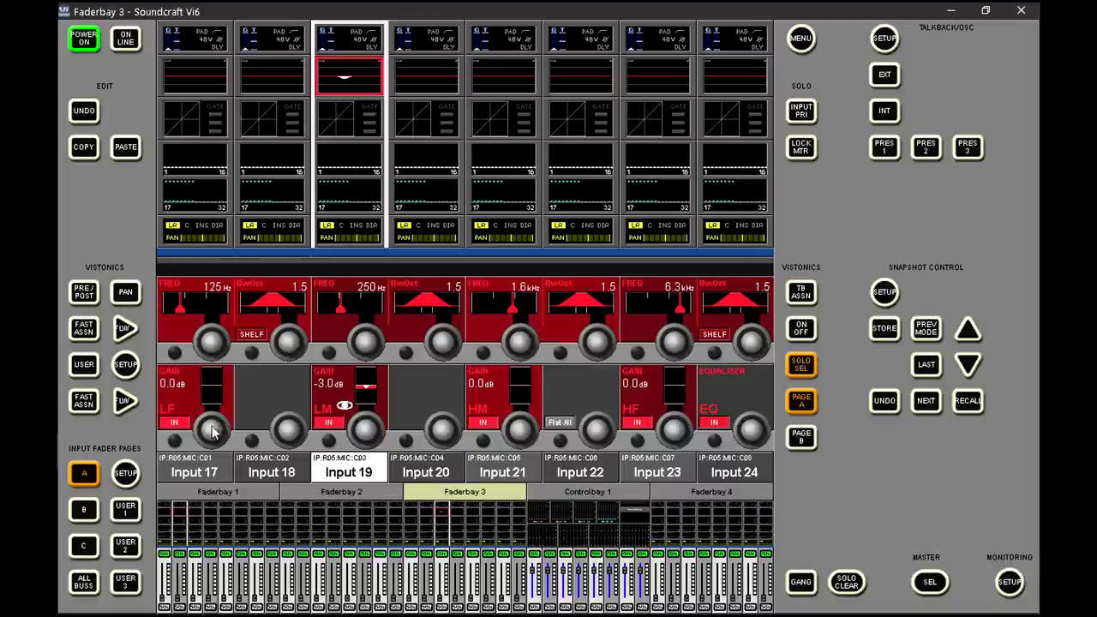
# Make Input 17's low band a +6 dB shelf and trim Input 19's low-mid to -3.5 dB.
pyautogui.moveTo(208, 421); pyautogui.dragTo(207, 407)
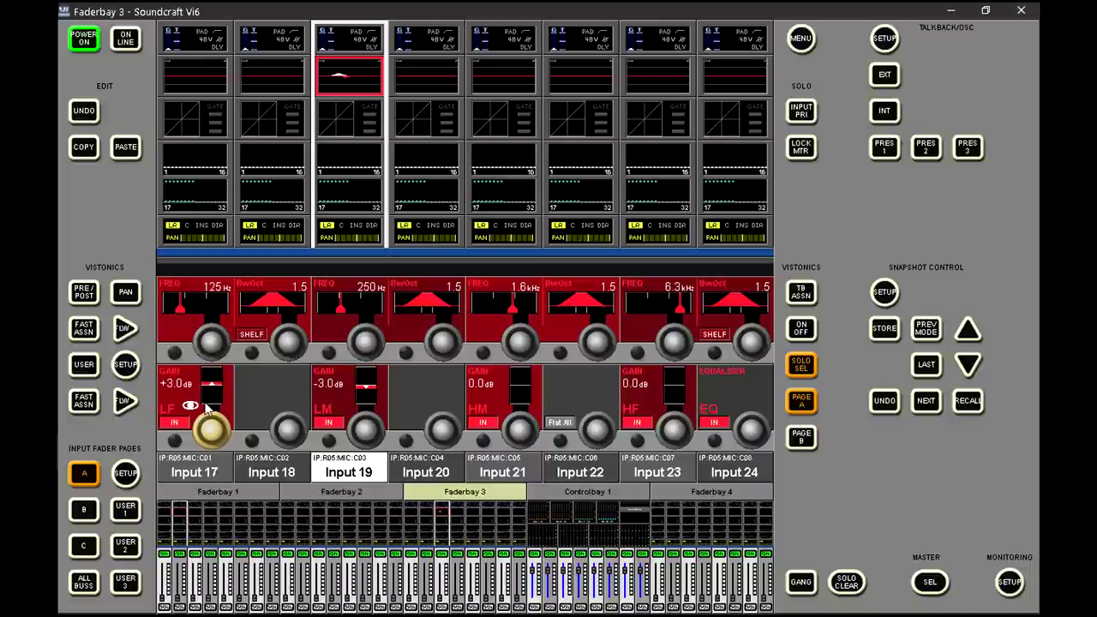
pyautogui.click(254, 335)
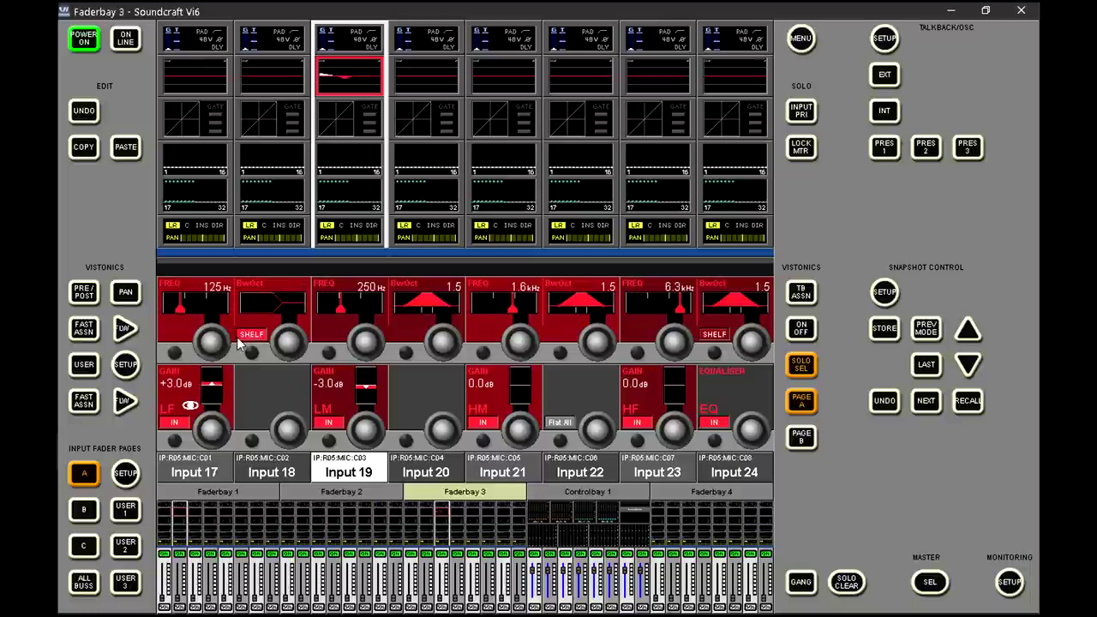
pyautogui.moveTo(219, 414); pyautogui.dragTo(201, 411)
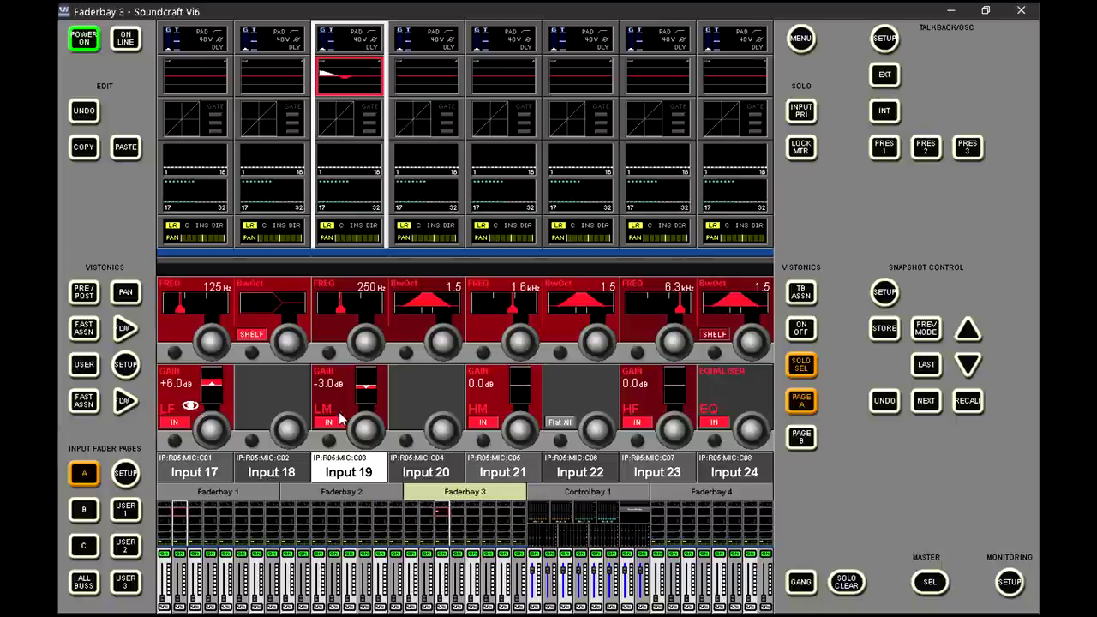
pyautogui.moveTo(364, 429); pyautogui.dragTo(363, 427)
pyautogui.moveTo(444, 343); pyautogui.dragTo(440, 335)
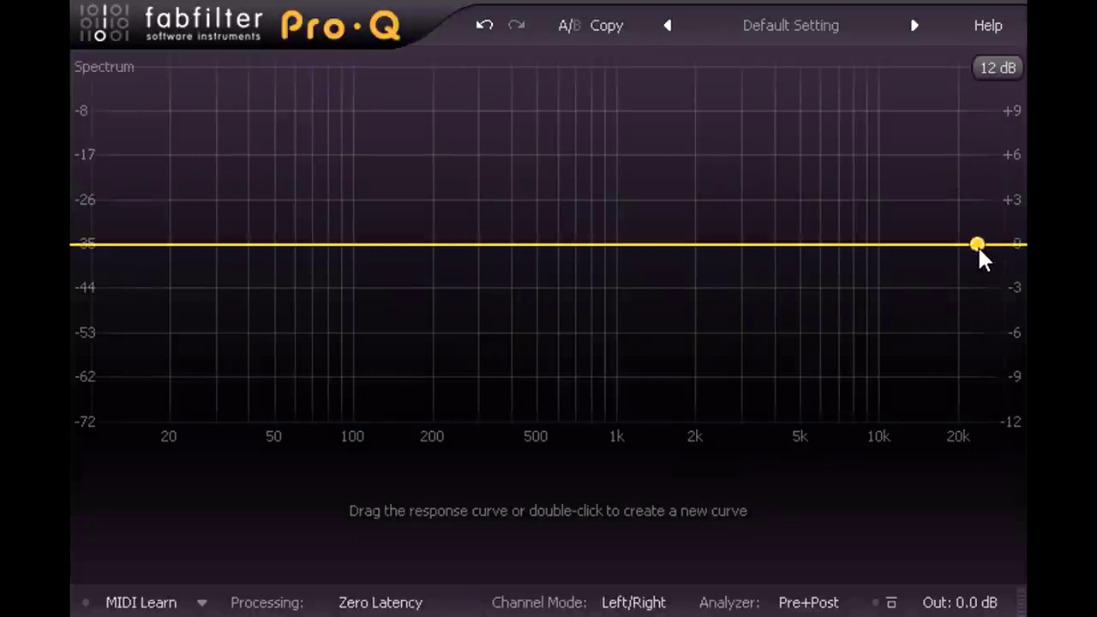
# Draw a high shelf near 7 kHz, bell cuts near 1.7 kHz and 260 Hz, and a 17 Hz low cut.
pyautogui.moveTo(978, 245)
pyautogui.mouseDown()
pyautogui.moveTo(860, 214)
pyautogui.moveTo(846, 194)
pyautogui.mouseUp()
pyautogui.moveTo(774, 233)
pyautogui.mouseDown()
pyautogui.moveTo(729, 269)
pyautogui.moveTo(684, 282)
pyautogui.moveTo(686, 263)
pyautogui.moveTo(700, 267)
pyautogui.mouseUp()
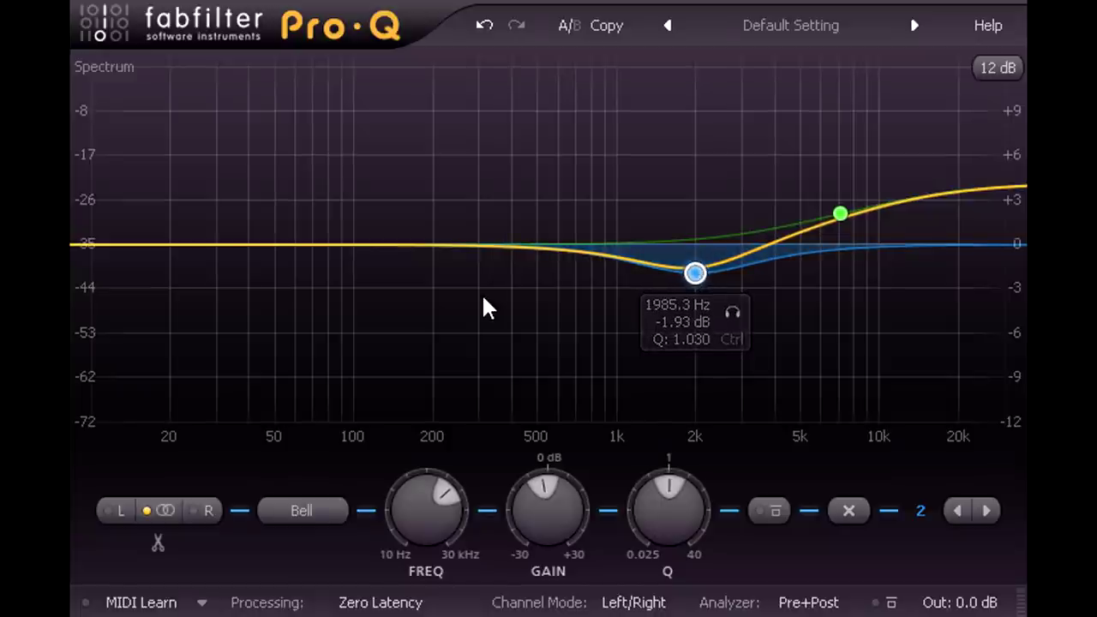
pyautogui.moveTo(437, 246)
pyautogui.mouseDown()
pyautogui.moveTo(438, 274)
pyautogui.moveTo(463, 276)
pyautogui.mouseUp()
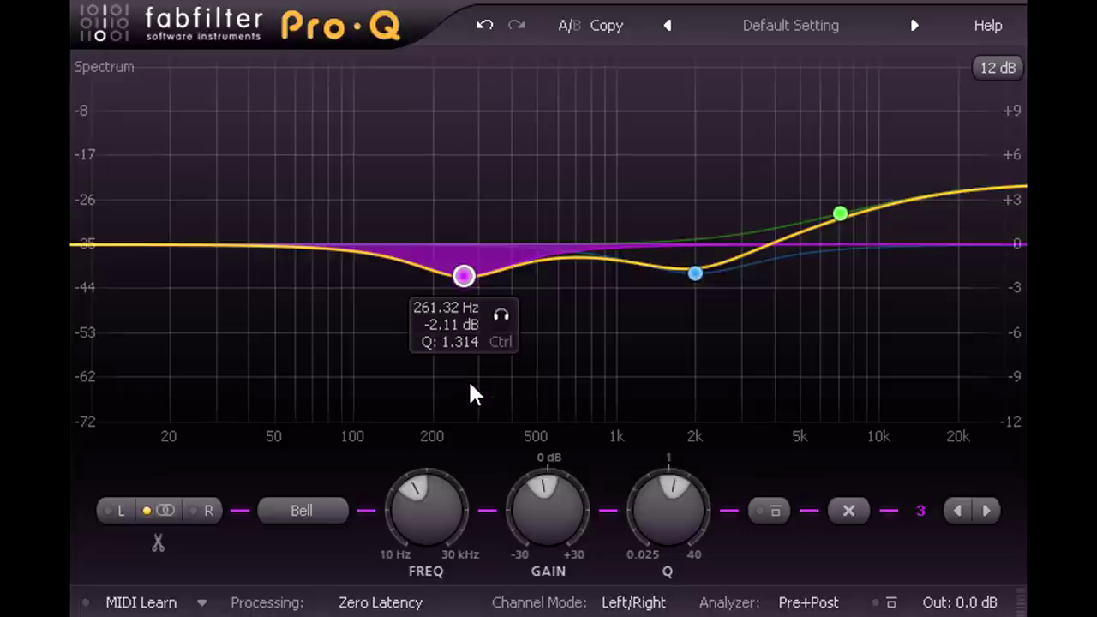
pyautogui.click(125, 243)
pyautogui.moveTo(125, 244); pyautogui.dragTo(382, 208)
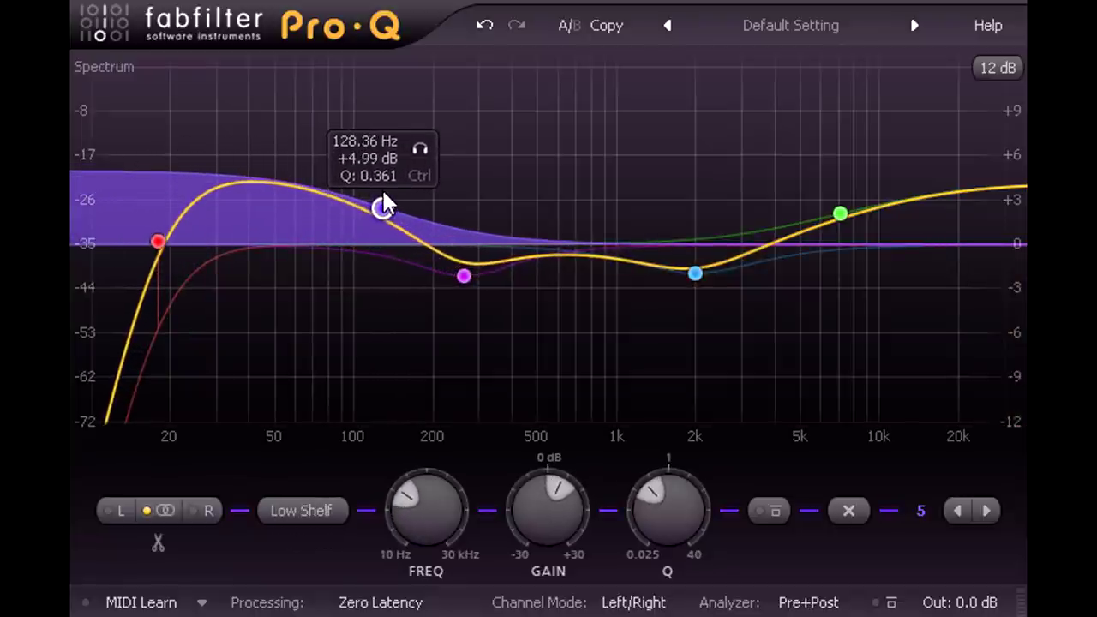
# Raise the low shelf and the 260 Hz bell together as a selected pair.
pyautogui.moveTo(294, 128); pyautogui.dragTo(506, 379)
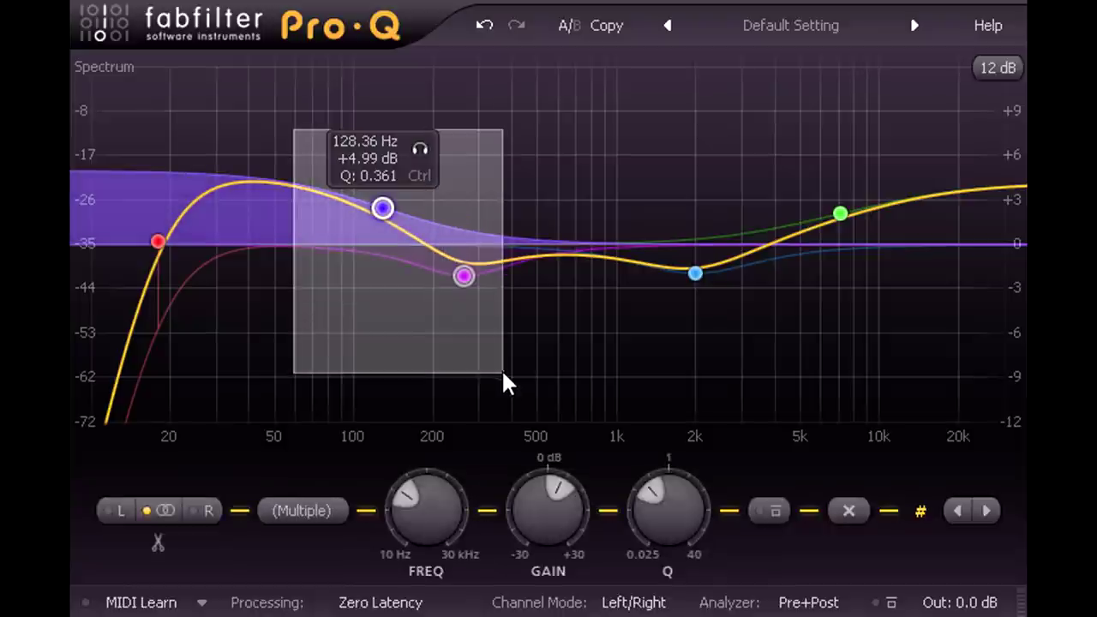
pyautogui.moveTo(383, 208)
pyautogui.mouseDown()
pyautogui.moveTo(372, 157)
pyautogui.moveTo(367, 185)
pyautogui.mouseUp()
pyautogui.scroll(-2, 372, 155)
pyautogui.scroll(1, 367, 185)
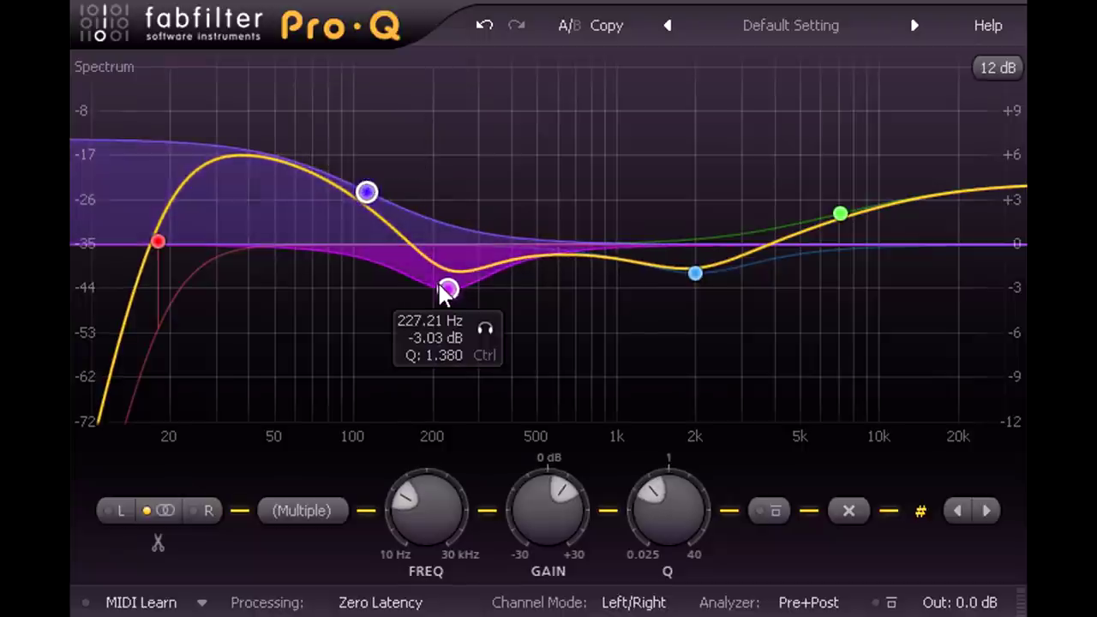
# Deepen the 250 Hz and 2 kHz cuts, lower the high shelf to 3.8 kHz, and discard a trial 880 Hz bell.
pyautogui.moveTo(451, 292)
pyautogui.mouseDown()
pyautogui.moveTo(444, 321)
pyautogui.moveTo(462, 333)
pyautogui.mouseUp()
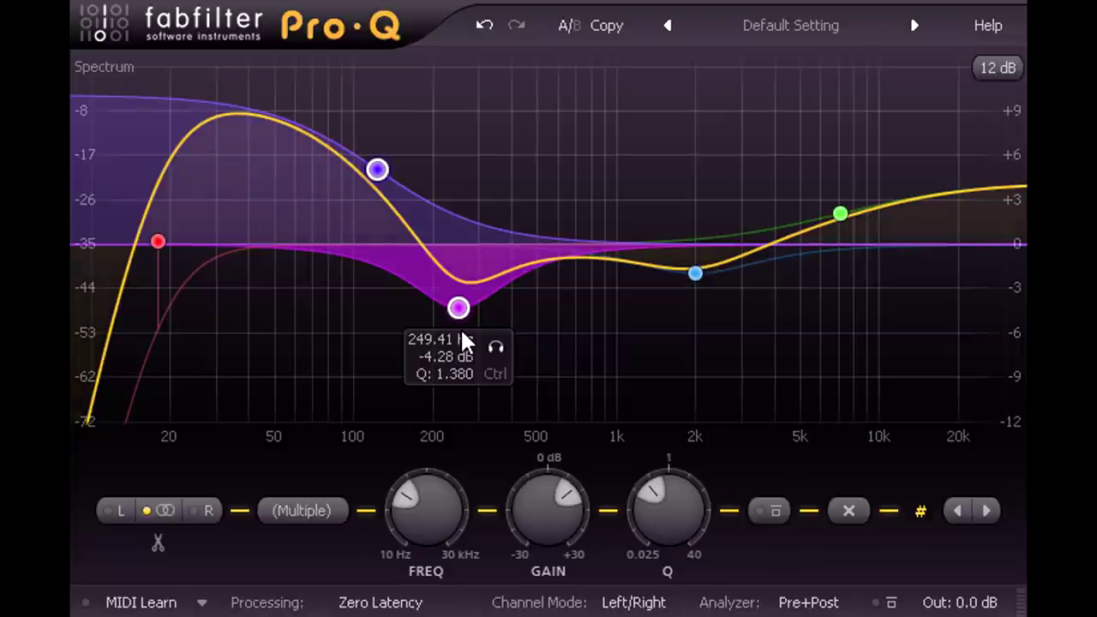
pyautogui.moveTo(838, 215)
pyautogui.mouseDown()
pyautogui.moveTo(788, 186)
pyautogui.moveTo(766, 199)
pyautogui.mouseUp()
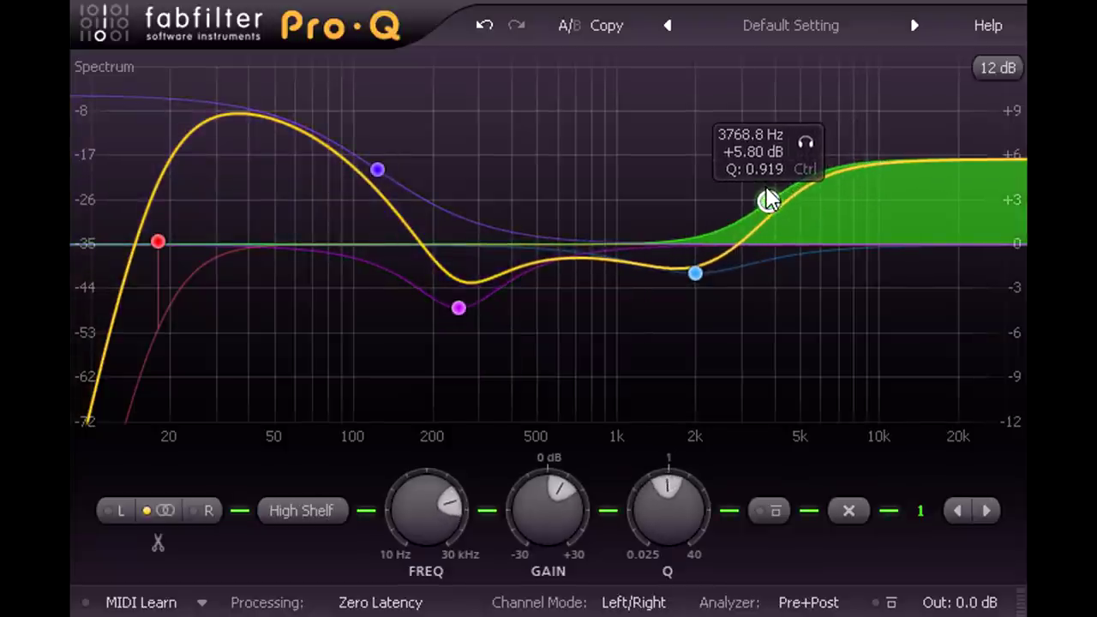
pyautogui.moveTo(695, 274)
pyautogui.mouseDown()
pyautogui.moveTo(694, 330)
pyautogui.moveTo(680, 296)
pyautogui.moveTo(638, 271)
pyautogui.moveTo(712, 297)
pyautogui.mouseUp()
pyautogui.scroll(5, 694, 330)
pyautogui.scroll(1, 695, 330)
pyautogui.scroll(-6, 694, 330)
pyautogui.scroll(-1, 713, 297)
pyautogui.scroll(-1, 712, 297)
pyautogui.doubleClick(601, 145)
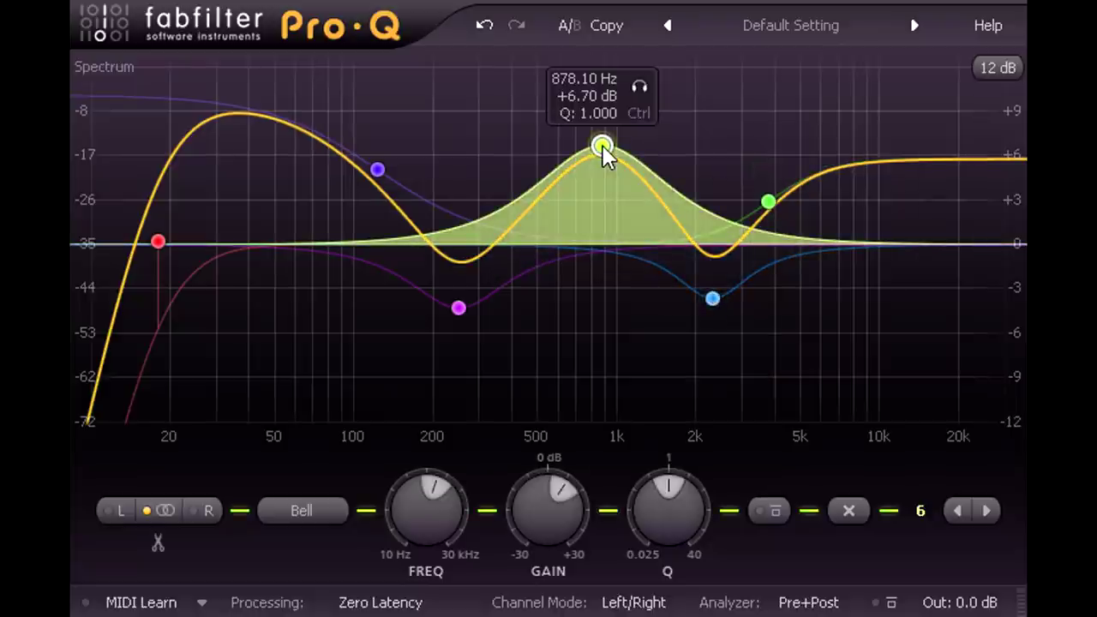
pyautogui.click(847, 511)
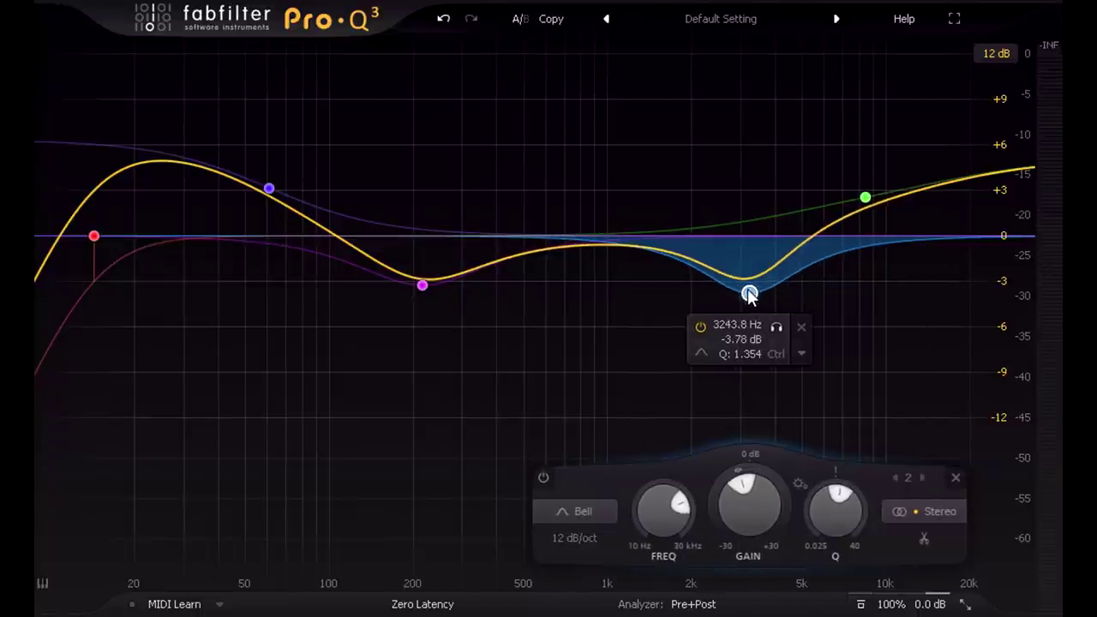
# Nudge the green high-shelf node to about 7782 Hz at +5.48 dB.
pyautogui.moveTo(866, 199); pyautogui.dragTo(836, 204)
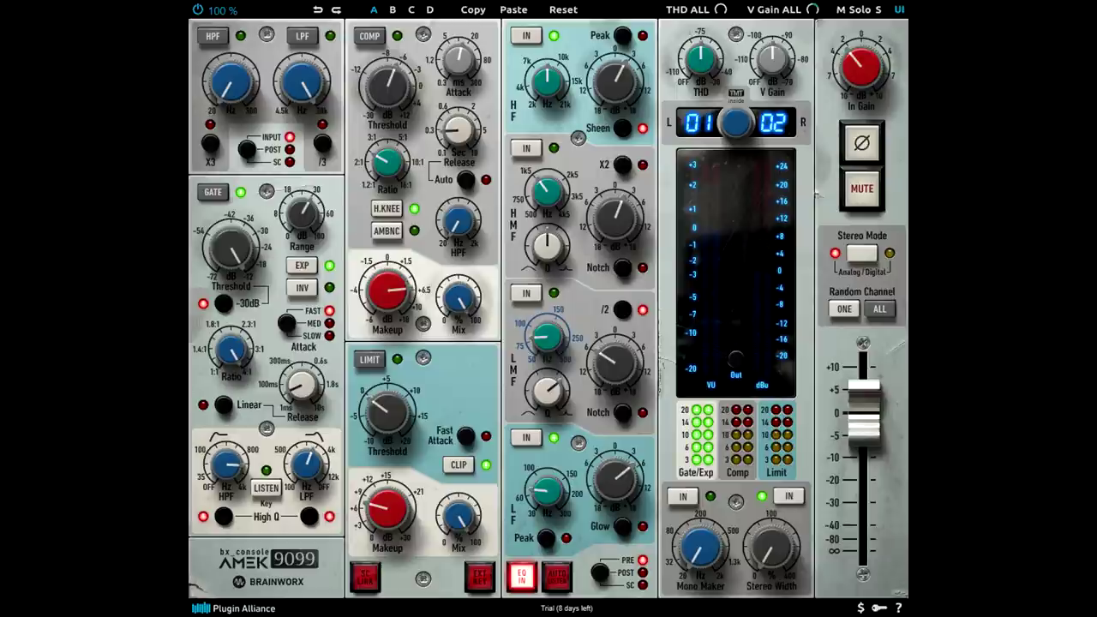
# Cycle the EQ position through SC, PRE and POST, ending on side chain (SC).
pyautogui.click(598, 578)
pyautogui.click(600, 580)
pyautogui.click(600, 579)
pyautogui.click(600, 580)
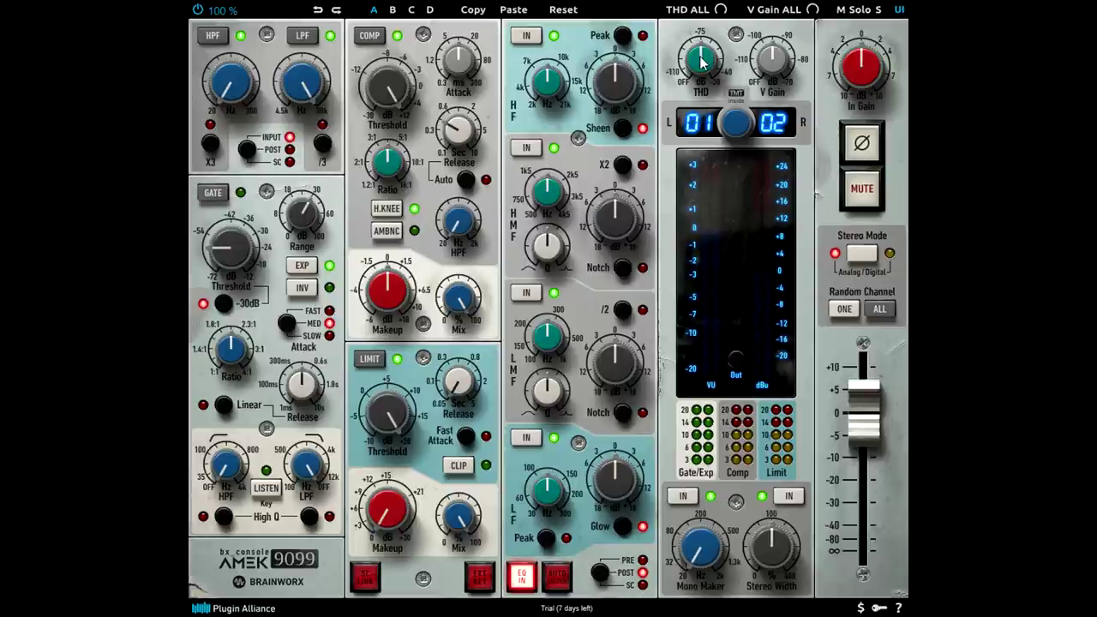
# Raise THD to -45 dB, boost LF +5.2 dB at about 102 Hz, and step channels to 13/14.
pyautogui.moveTo(701, 60)
pyautogui.moveTo(704, 141)
pyautogui.mouseDown()
pyautogui.moveTo(708, 7)
pyautogui.moveTo(716, 75)
pyautogui.mouseUp()
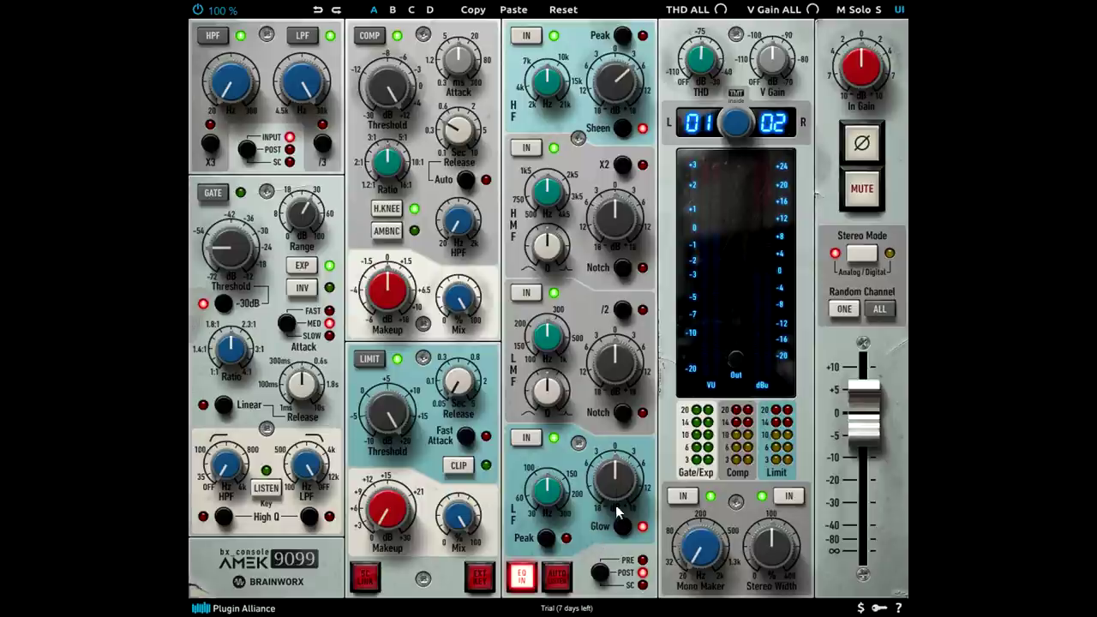
pyautogui.moveTo(618, 501); pyautogui.dragTo(618, 468)
pyautogui.moveTo(548, 494); pyautogui.dragTo(555, 509)
pyautogui.moveTo(733, 135); pyautogui.dragTo(727, 67)
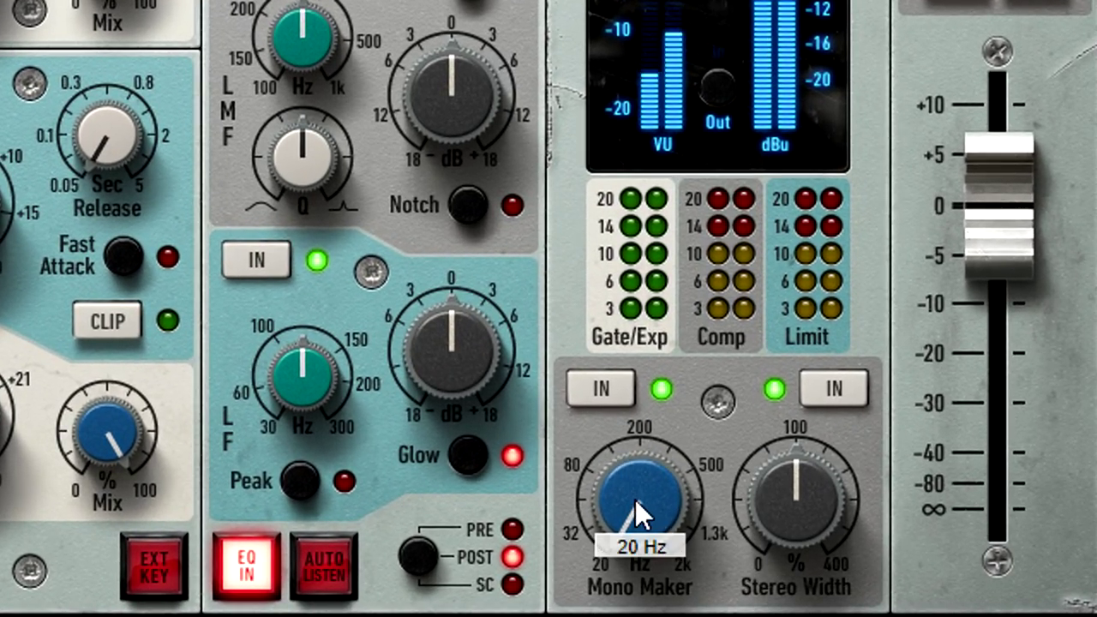
# Set Mono Maker to 35 Hz, bypass it, and push Stereo Width above 100%.
pyautogui.moveTo(636, 502); pyautogui.dragTo(621, 188)
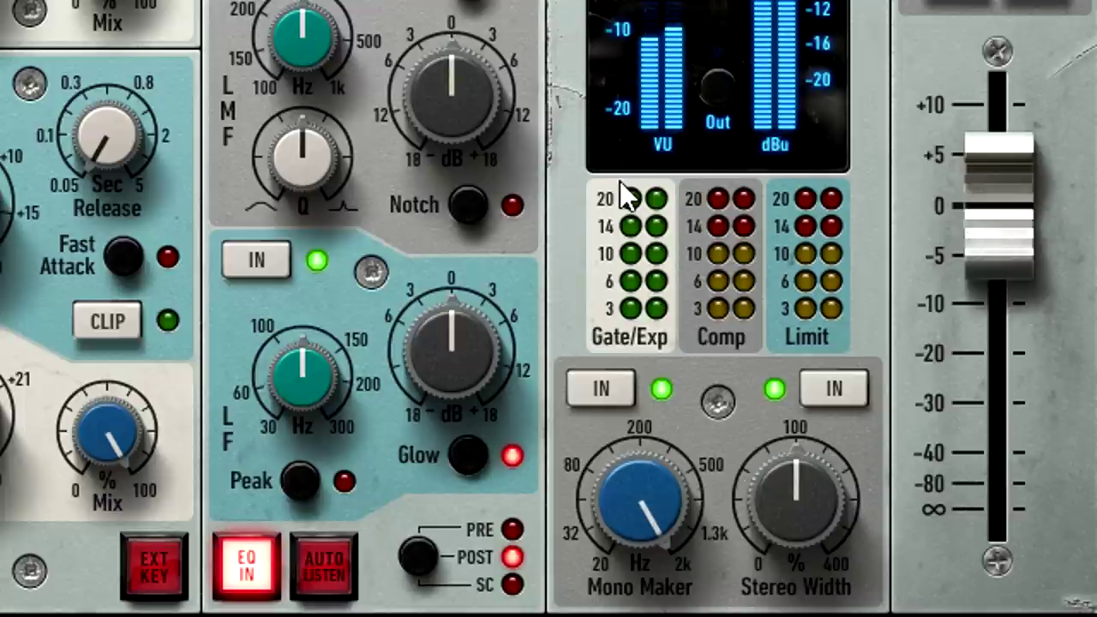
pyautogui.click(611, 391)
pyautogui.moveTo(812, 512)
pyautogui.mouseDown()
pyautogui.moveTo(803, 409)
pyautogui.moveTo(793, 525)
pyautogui.moveTo(806, 616)
pyautogui.mouseUp()
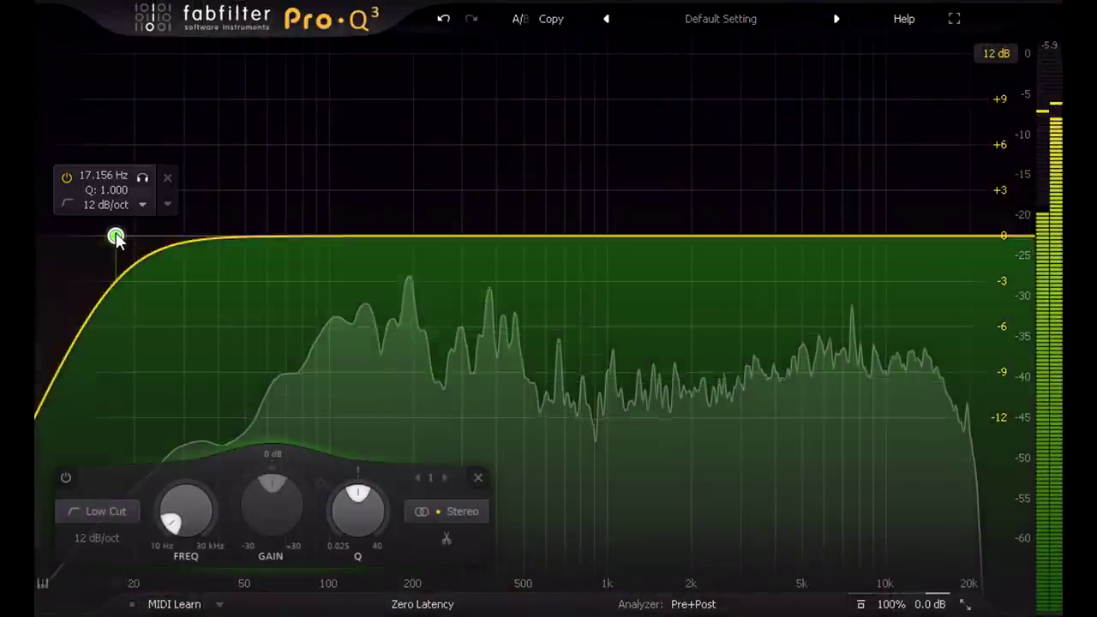
# Add a side-only 18 dB/oct low cut near 669 Hz and set Output Pan to M/S.
pyautogui.moveTo(115, 238); pyautogui.dragTo(293, 242)
pyautogui.click(485, 511)
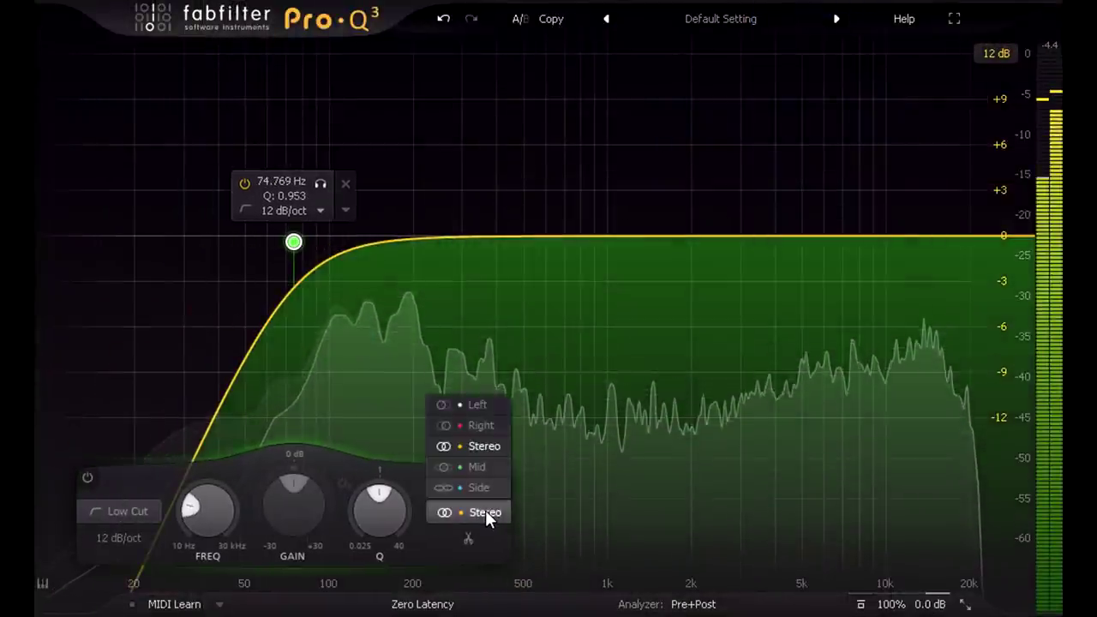
pyautogui.click(488, 490)
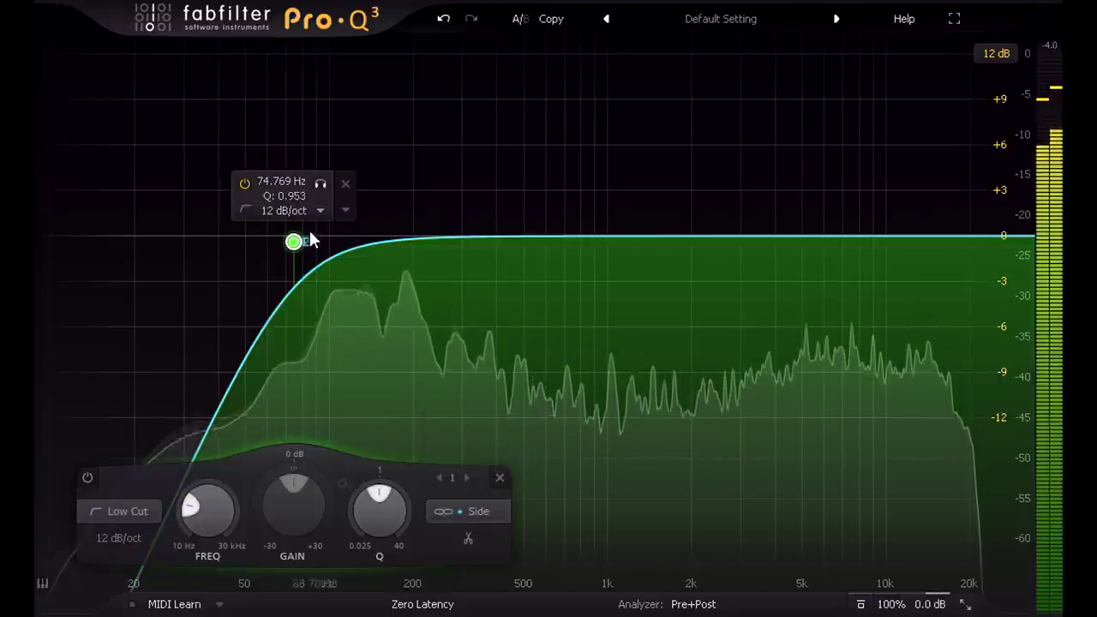
pyautogui.moveTo(294, 241); pyautogui.dragTo(562, 250)
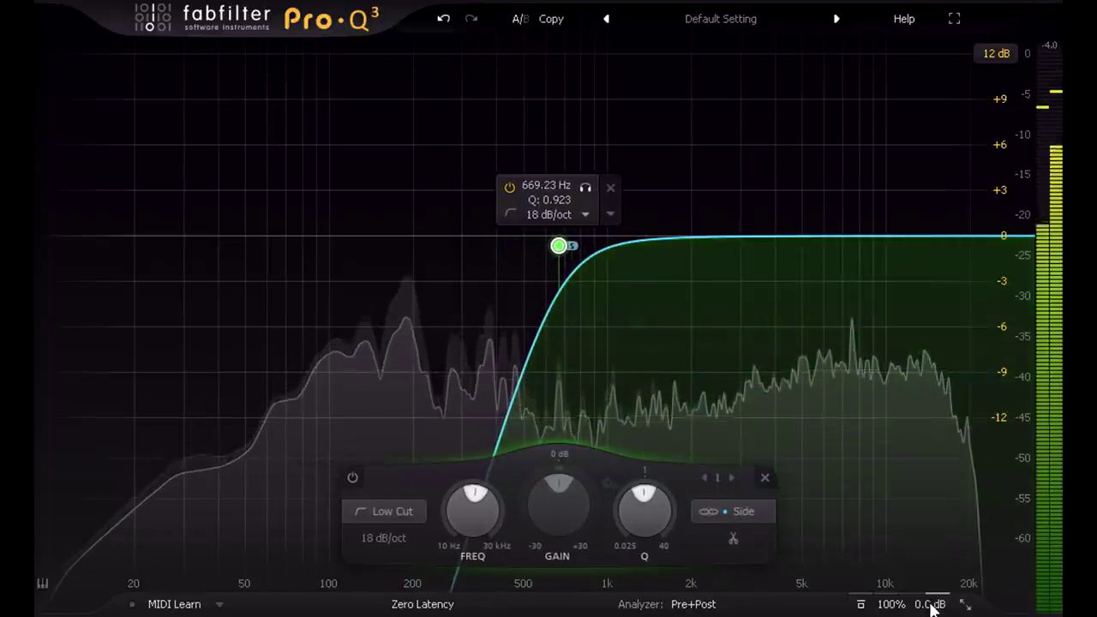
pyautogui.click(940, 543)
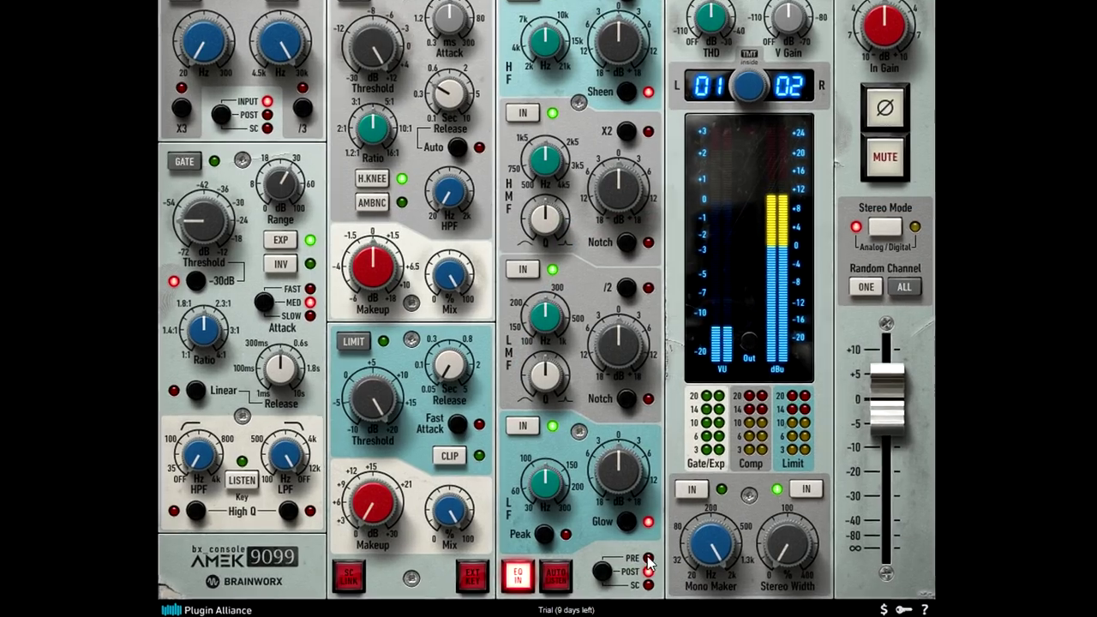
# Boost LF gain to about +11.6 dB, lower its frequency slightly, then pull the boost back.
pyautogui.moveTo(617, 485); pyautogui.dragTo(621, 457)
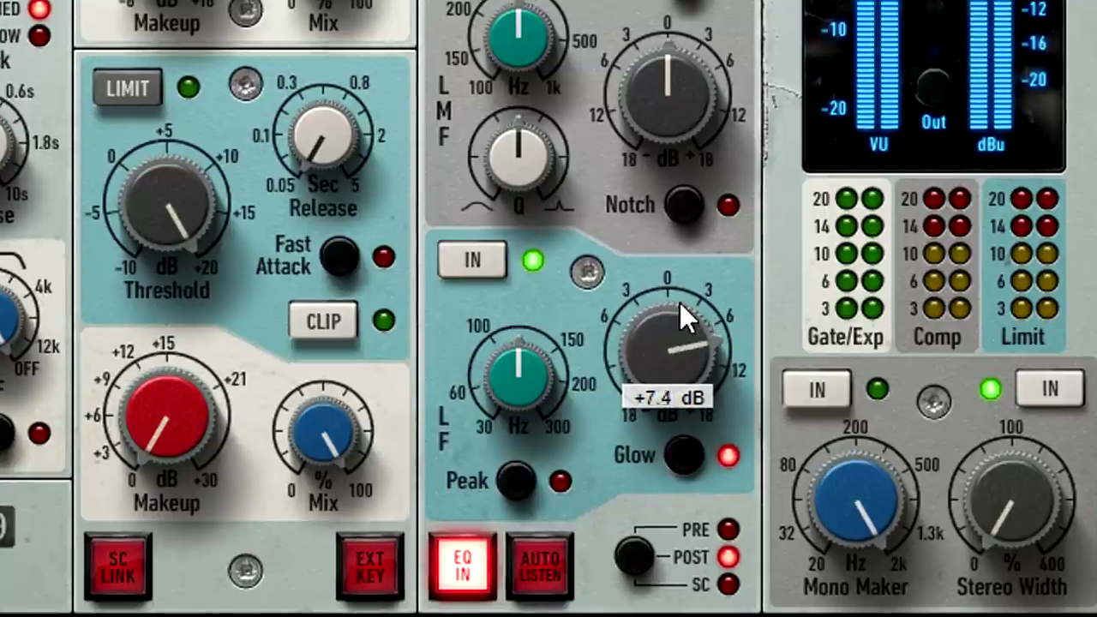
pyautogui.moveTo(680, 304)
pyautogui.mouseDown()
pyautogui.moveTo(676, 276)
pyautogui.moveTo(705, 392)
pyautogui.moveTo(680, 255)
pyautogui.moveTo(686, 289)
pyautogui.mouseUp()
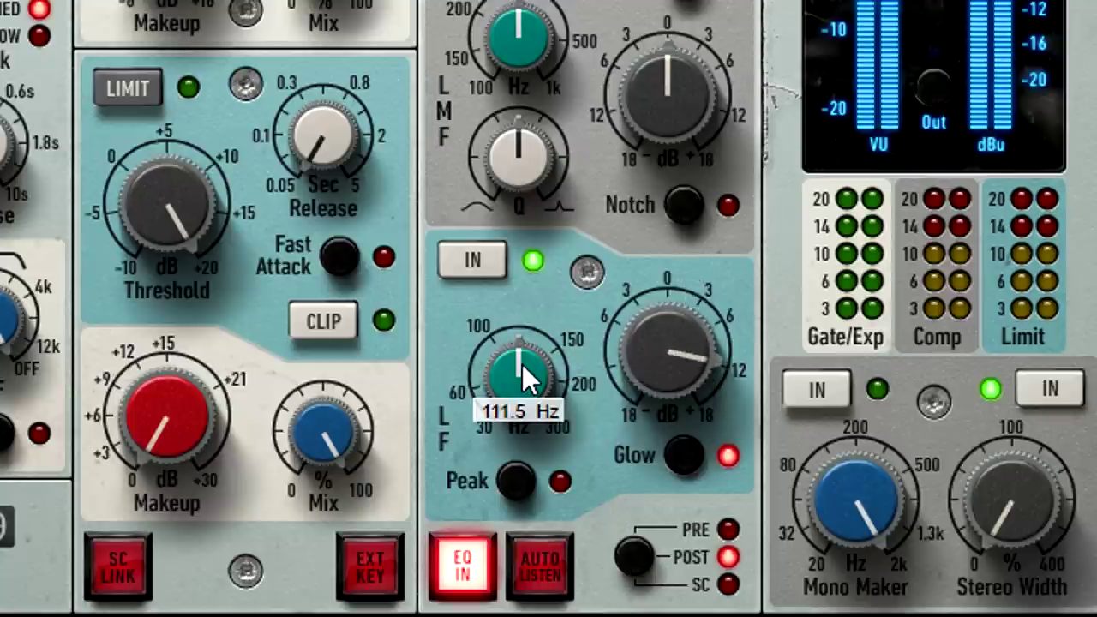
pyautogui.moveTo(522, 364); pyautogui.dragTo(530, 395)
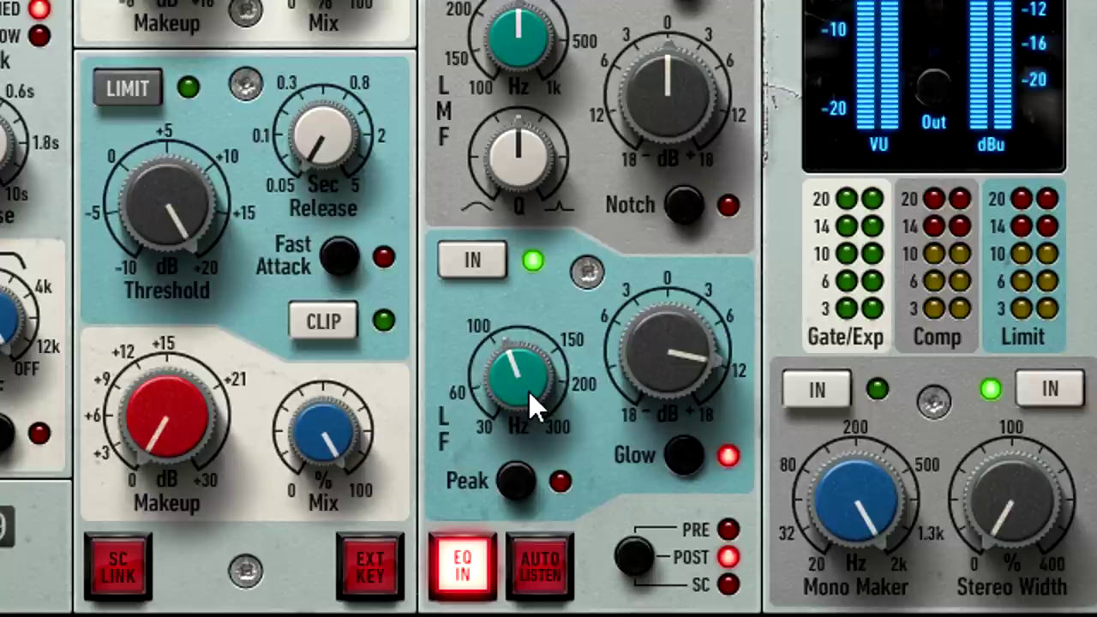
pyautogui.moveTo(697, 342)
pyautogui.mouseDown()
pyautogui.moveTo(698, 435)
pyautogui.moveTo(688, 301)
pyautogui.moveTo(704, 416)
pyautogui.moveTo(685, 376)
pyautogui.moveTo(685, 318)
pyautogui.moveTo(696, 417)
pyautogui.moveTo(680, 328)
pyautogui.moveTo(682, 358)
pyautogui.mouseUp()
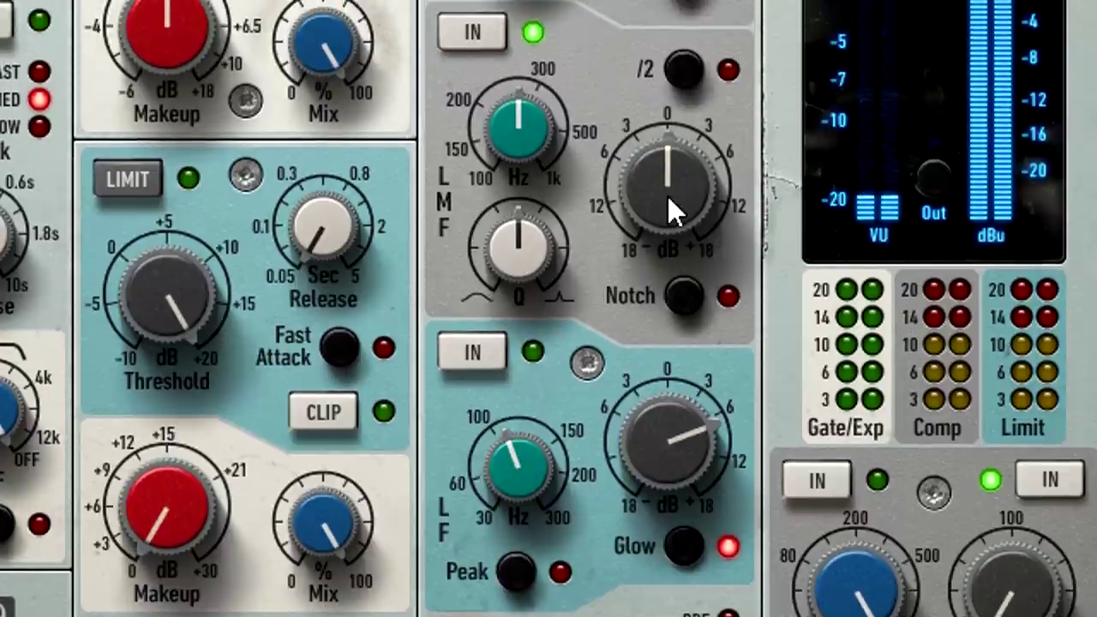
# Boost LMF about +12 dB at ~250 Hz, then engage the LF band at about +13 dB.
pyautogui.moveTo(676, 211); pyautogui.dragTo(658, 80)
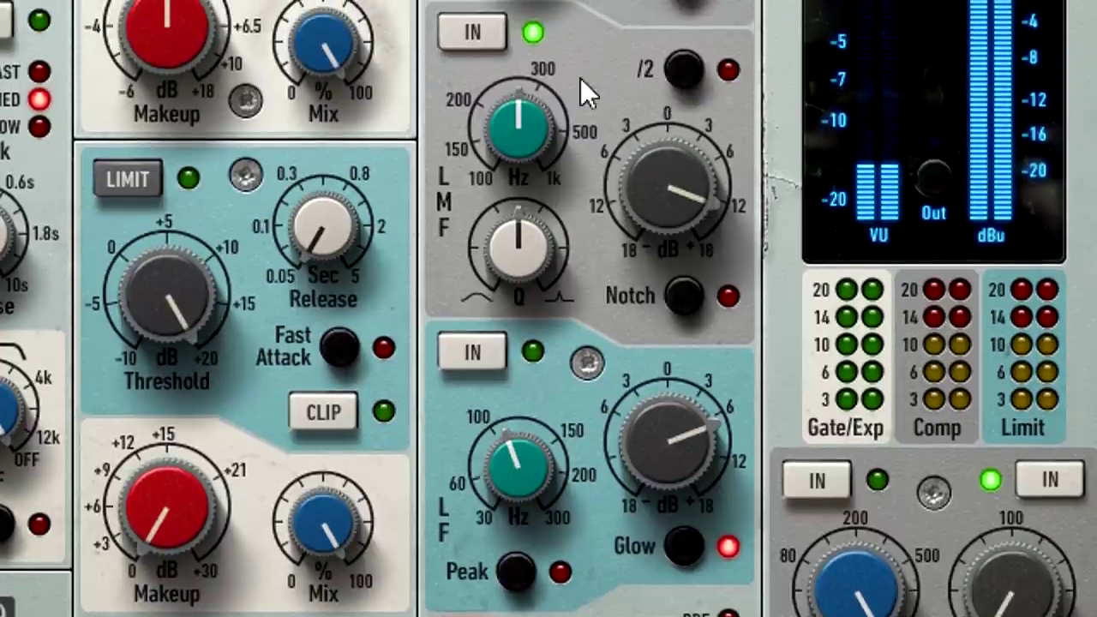
pyautogui.moveTo(522, 111)
pyautogui.mouseDown()
pyautogui.moveTo(524, 133)
pyautogui.moveTo(526, 93)
pyautogui.moveTo(536, 135)
pyautogui.mouseUp()
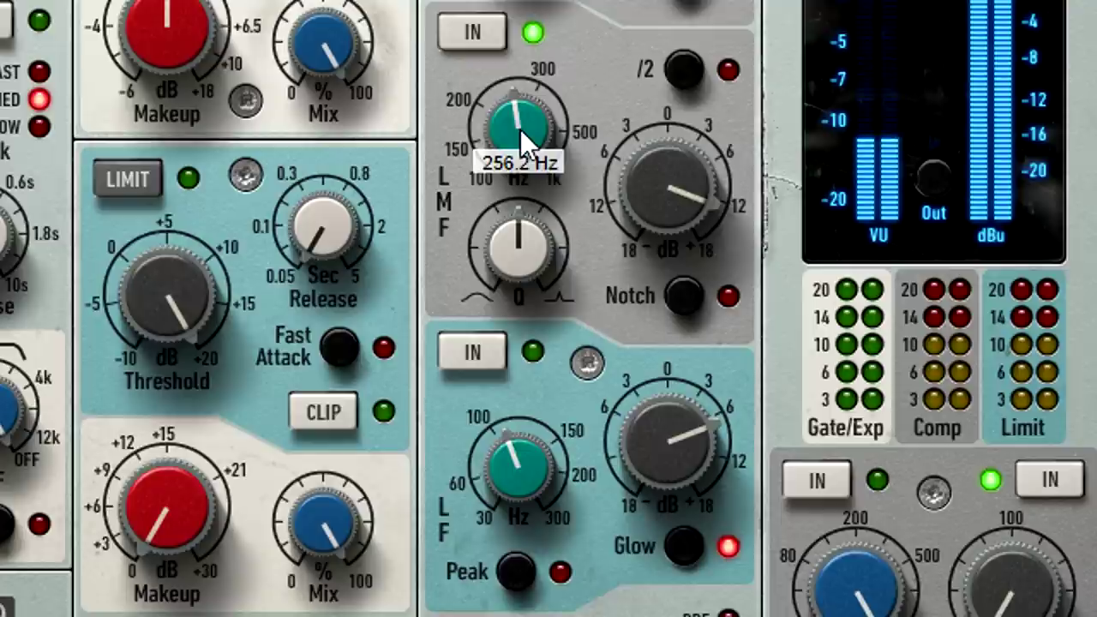
pyautogui.click(486, 347)
pyautogui.moveTo(669, 437)
pyautogui.moveTo(659, 347)
pyautogui.mouseDown()
pyautogui.moveTo(658, 299)
pyautogui.moveTo(658, 329)
pyautogui.mouseUp()
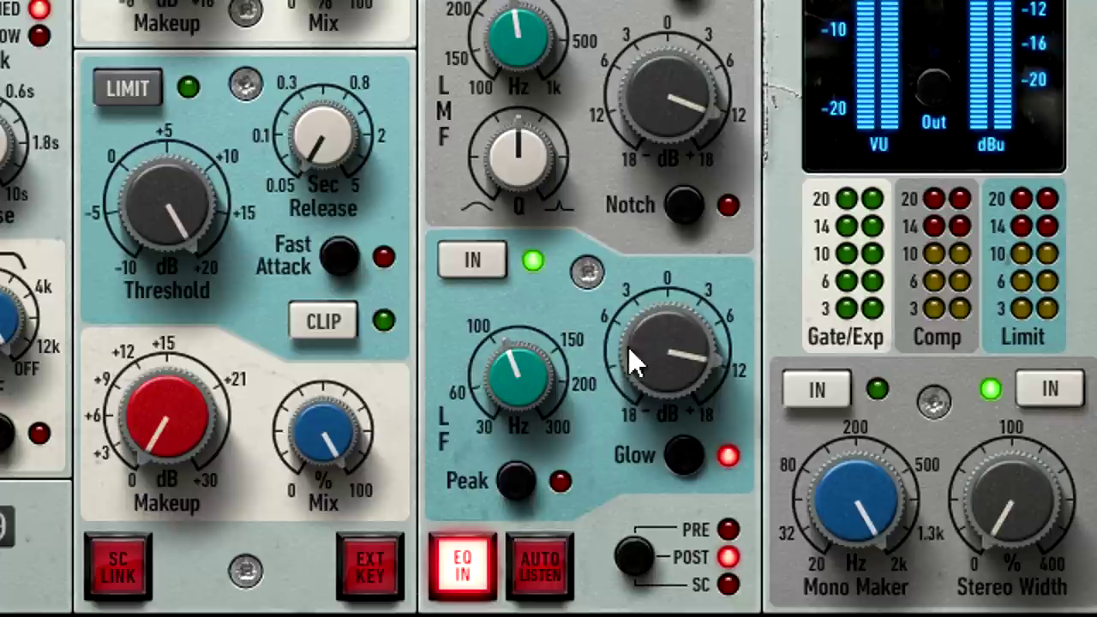
# Sweep the LF frequency down to about 33 Hz and ease its gain to +7 dB.
pyautogui.moveTo(532, 422); pyautogui.dragTo(552, 527)
pyautogui.moveTo(673, 369)
pyautogui.mouseDown()
pyautogui.moveTo(682, 461)
pyautogui.moveTo(673, 340)
pyautogui.moveTo(680, 351)
pyautogui.mouseUp()
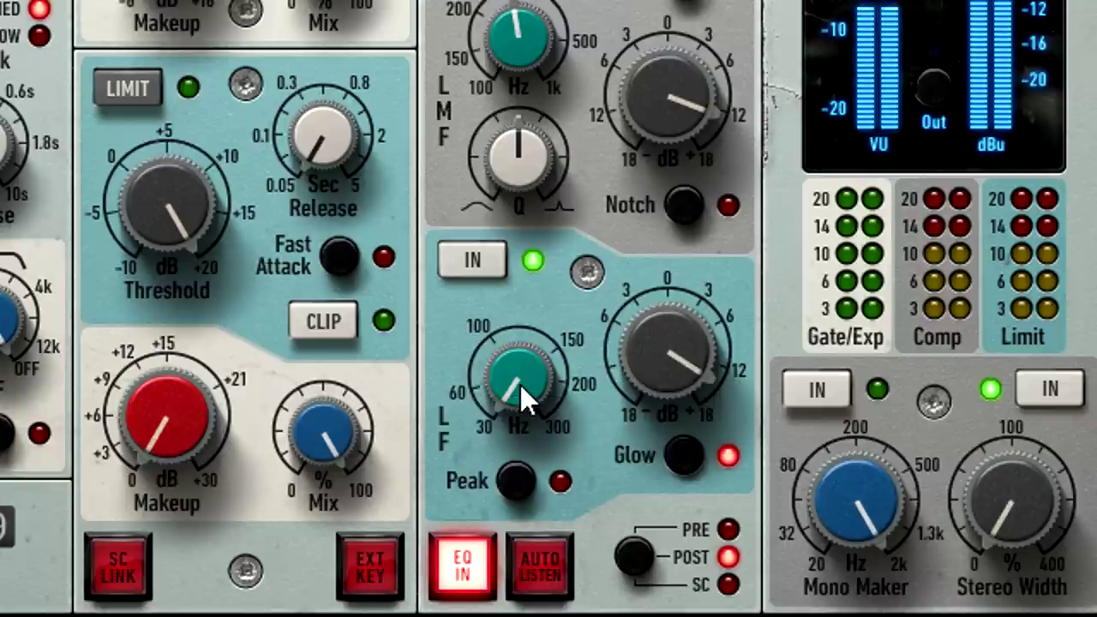
pyautogui.moveTo(689, 349)
pyautogui.mouseDown()
pyautogui.moveTo(706, 407)
pyautogui.moveTo(704, 395)
pyautogui.mouseUp()
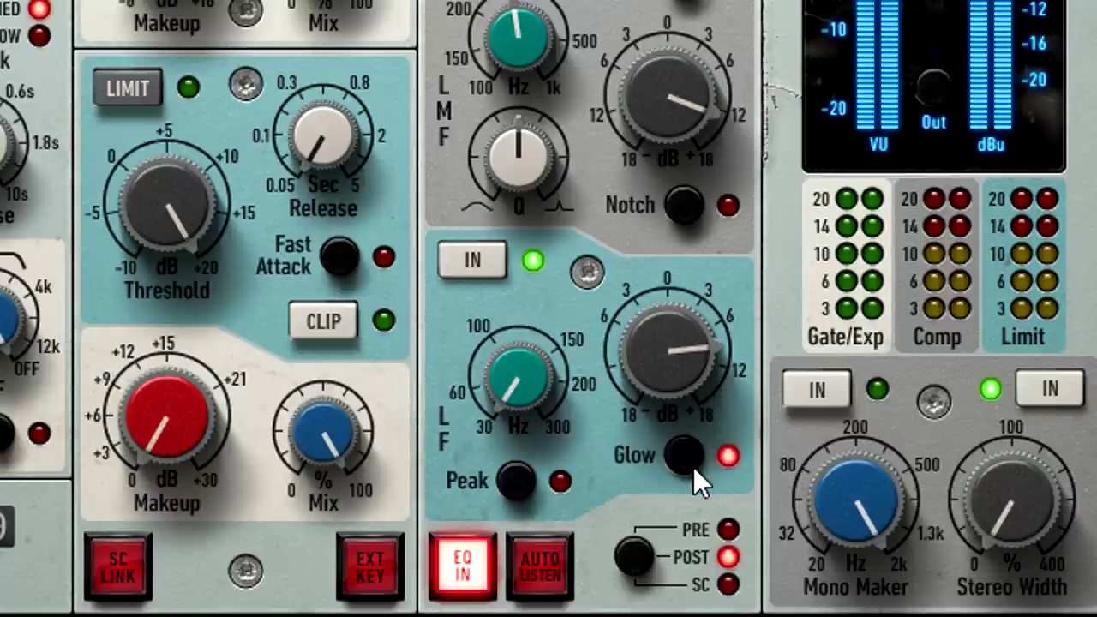
# Set the low band near 120 Hz with about +13 dB boost, comparing Glow on and off.
pyautogui.moveTo(529, 410); pyautogui.dragTo(520, 402)
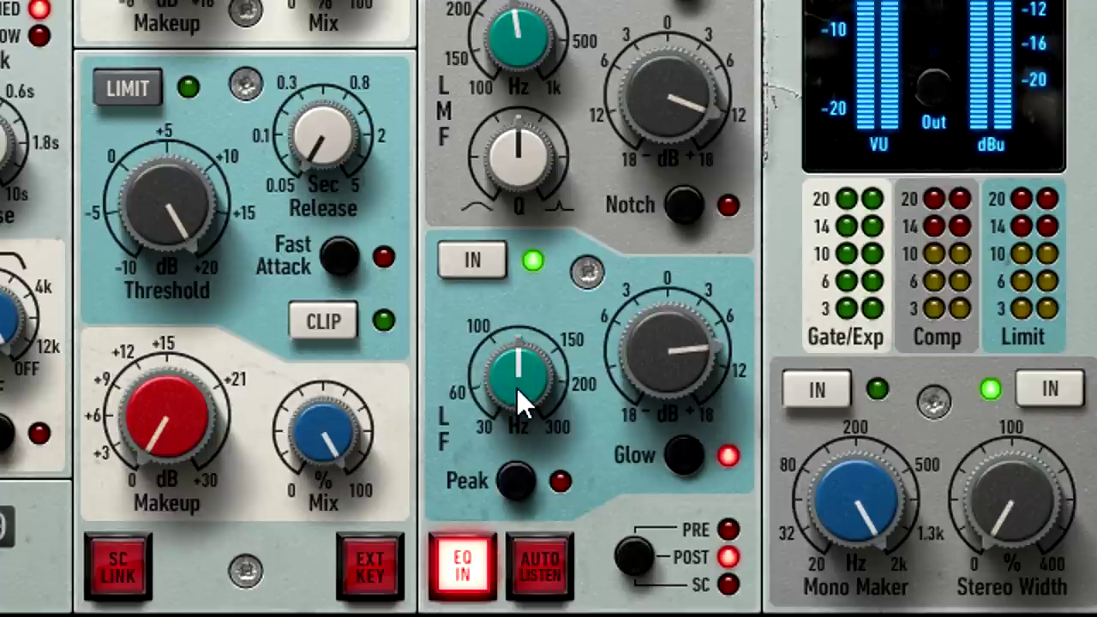
pyautogui.click(699, 457)
pyautogui.moveTo(660, 337)
pyautogui.mouseDown()
pyautogui.moveTo(657, 315)
pyautogui.moveTo(666, 336)
pyautogui.mouseUp()
pyautogui.click(686, 455)
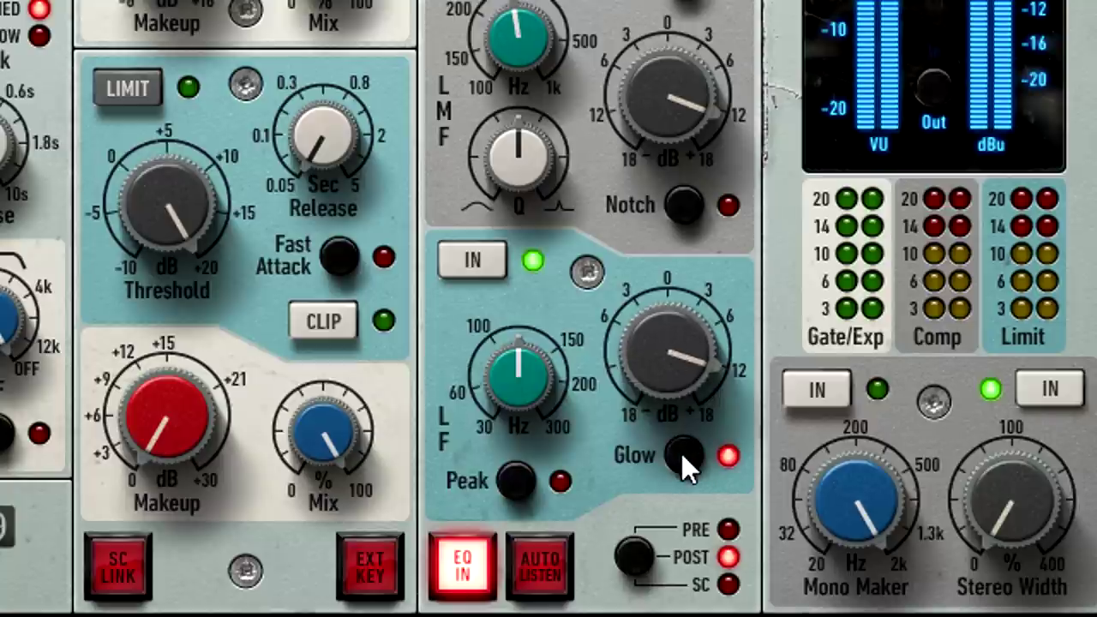
pyautogui.click(682, 453)
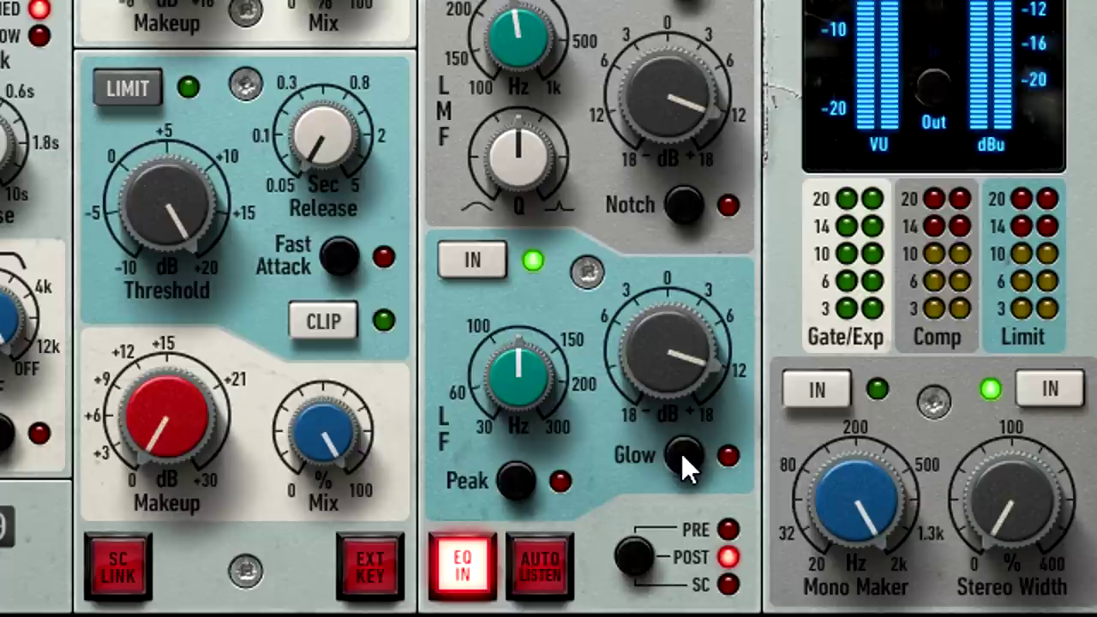
pyautogui.click(682, 454)
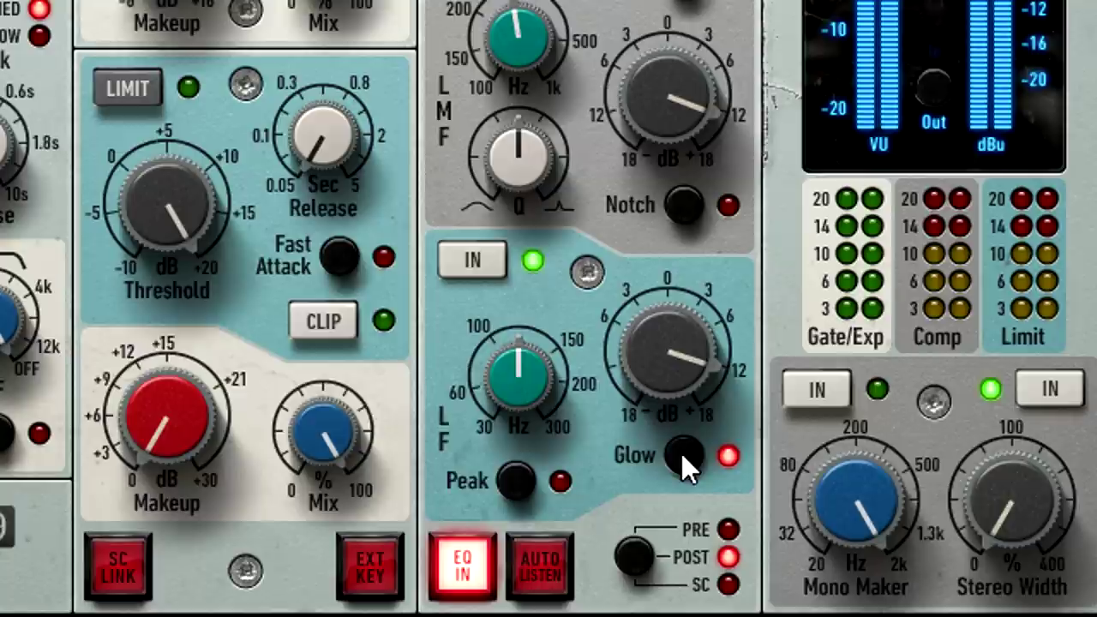
pyautogui.click(680, 452)
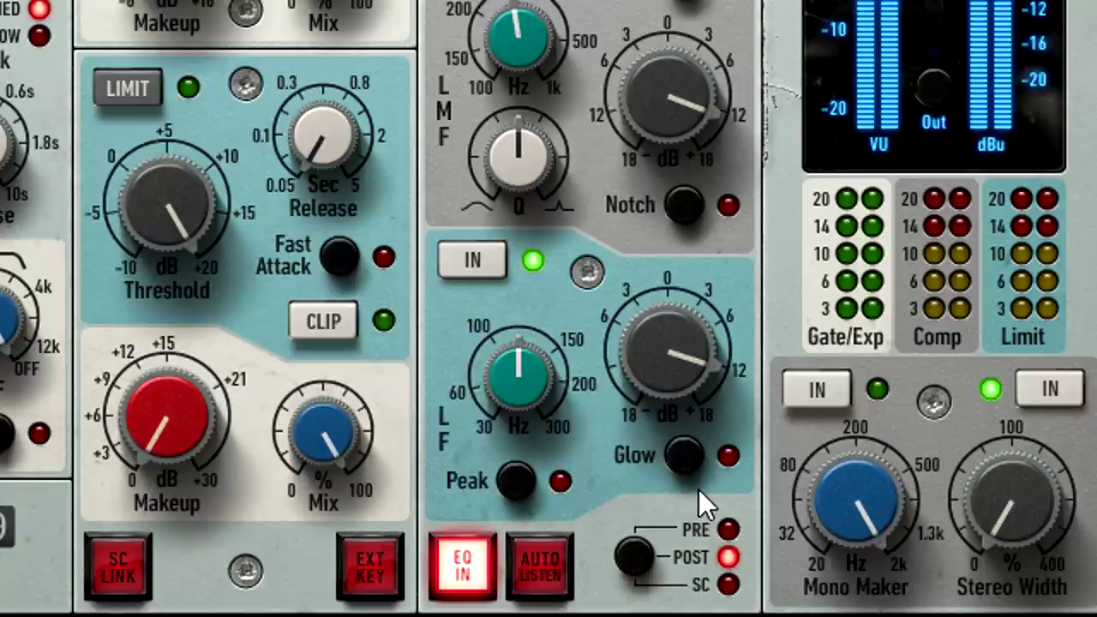
pyautogui.click(691, 468)
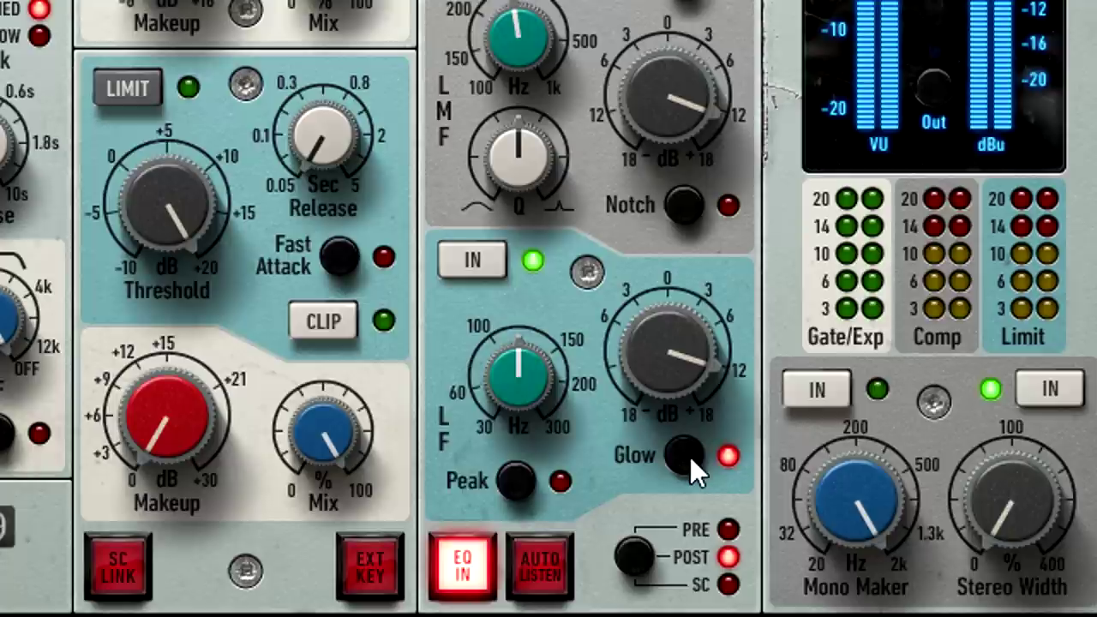
pyautogui.click(690, 461)
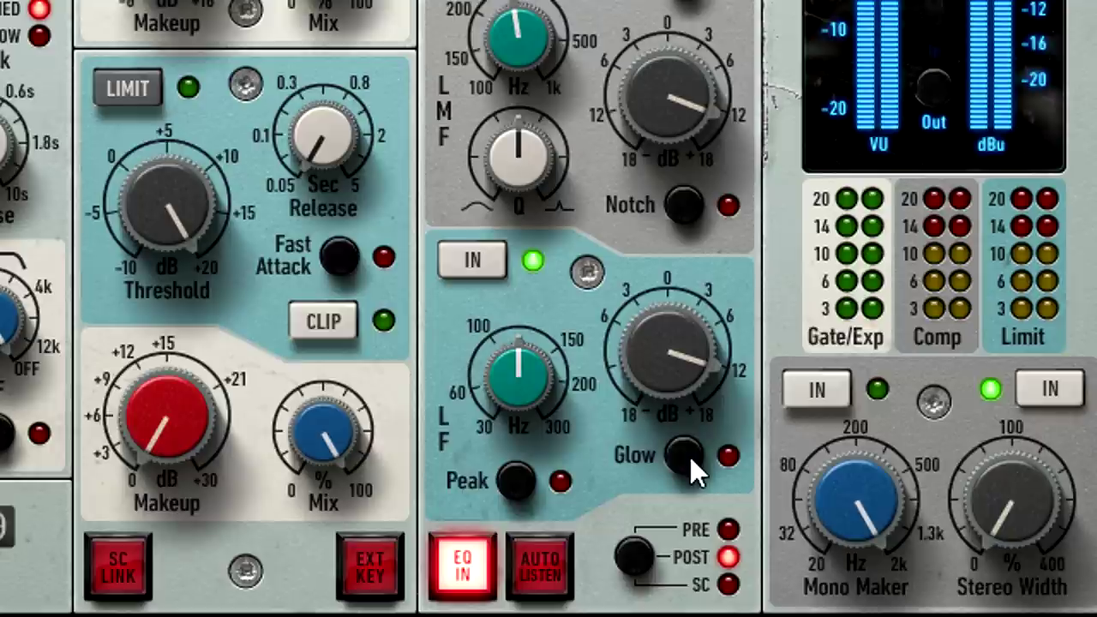
# Sweep the LF frequency up to about 200 Hz, then back down to around 100 Hz.
pyautogui.moveTo(546, 387)
pyautogui.mouseDown()
pyautogui.moveTo(513, 260)
pyautogui.moveTo(514, 201)
pyautogui.mouseUp()
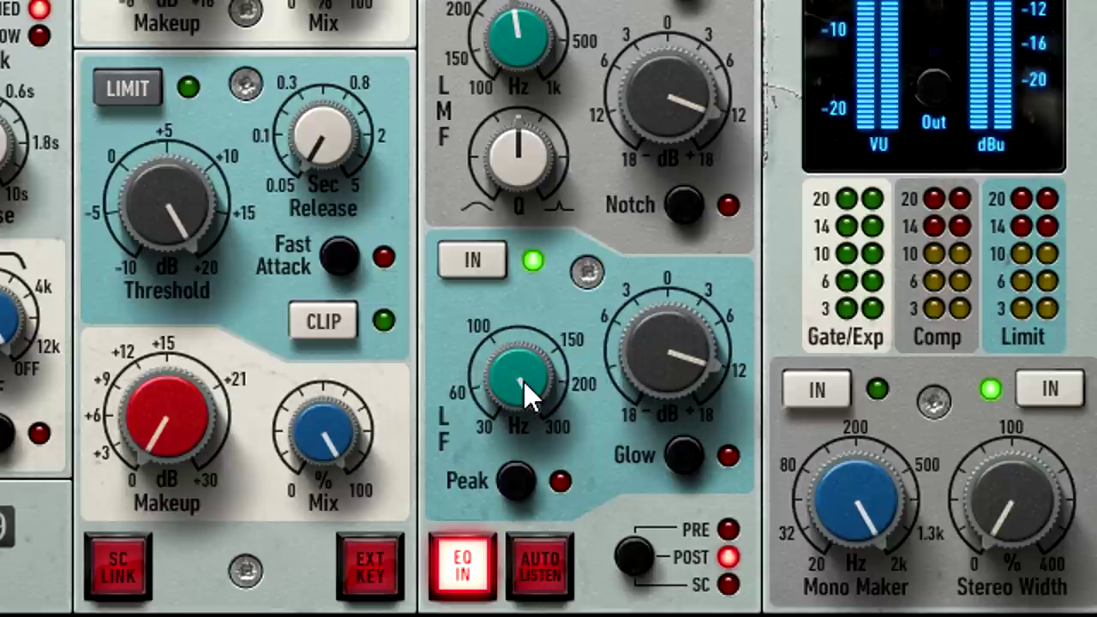
pyautogui.moveTo(524, 381); pyautogui.dragTo(582, 548)
pyautogui.moveTo(525, 382)
pyautogui.mouseDown()
pyautogui.moveTo(572, 499)
pyautogui.moveTo(563, 470)
pyautogui.moveTo(562, 482)
pyautogui.mouseUp()
# Switch the low band to peak shape and settle it near 77 Hz, comparing Glow off and on.
pyautogui.click(524, 481)
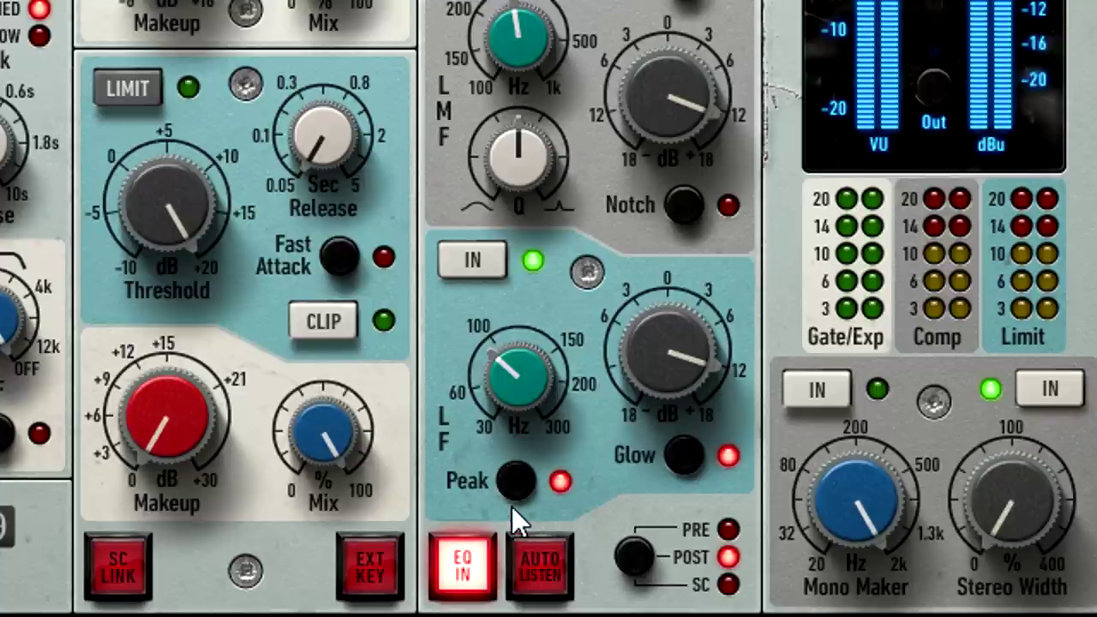
pyautogui.moveTo(526, 363)
pyautogui.mouseDown()
pyautogui.moveTo(522, 208)
pyautogui.moveTo(544, 304)
pyautogui.mouseUp()
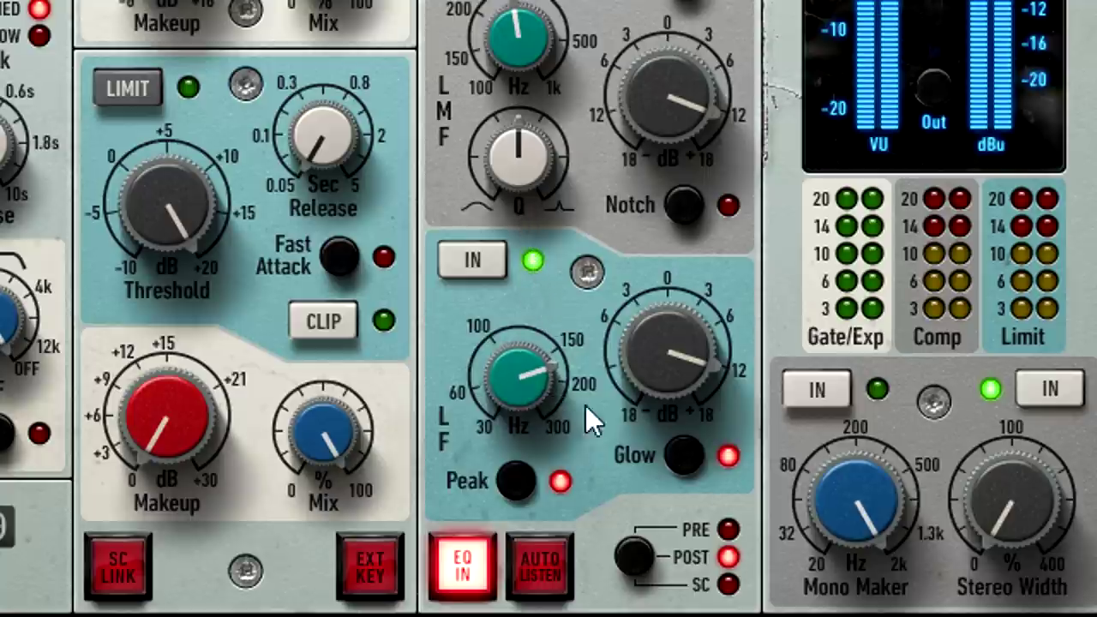
pyautogui.click(687, 462)
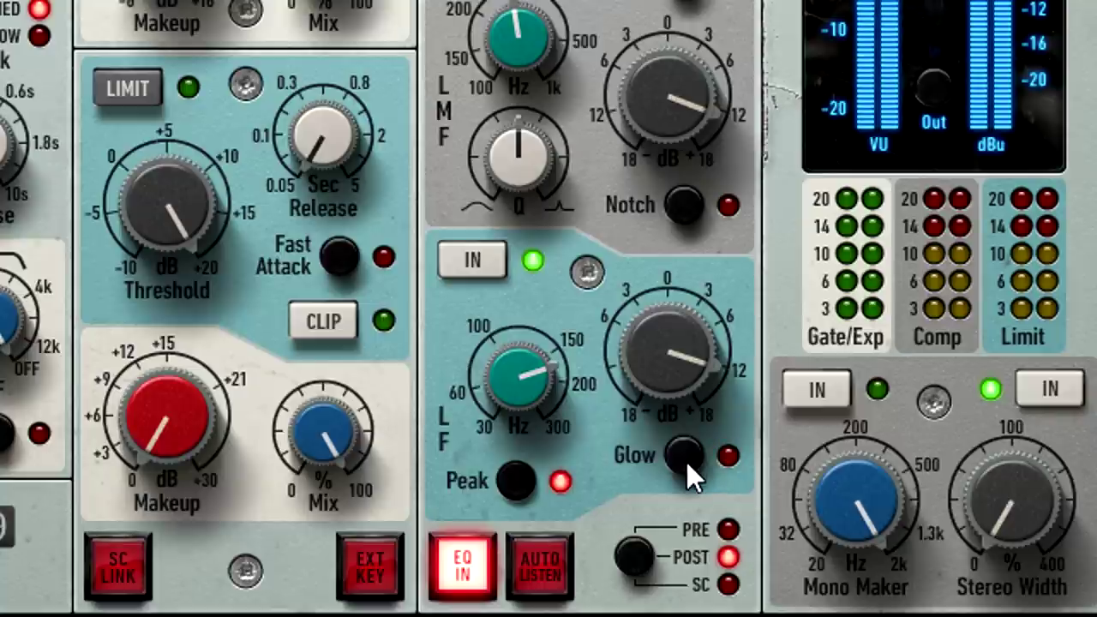
pyautogui.click(686, 460)
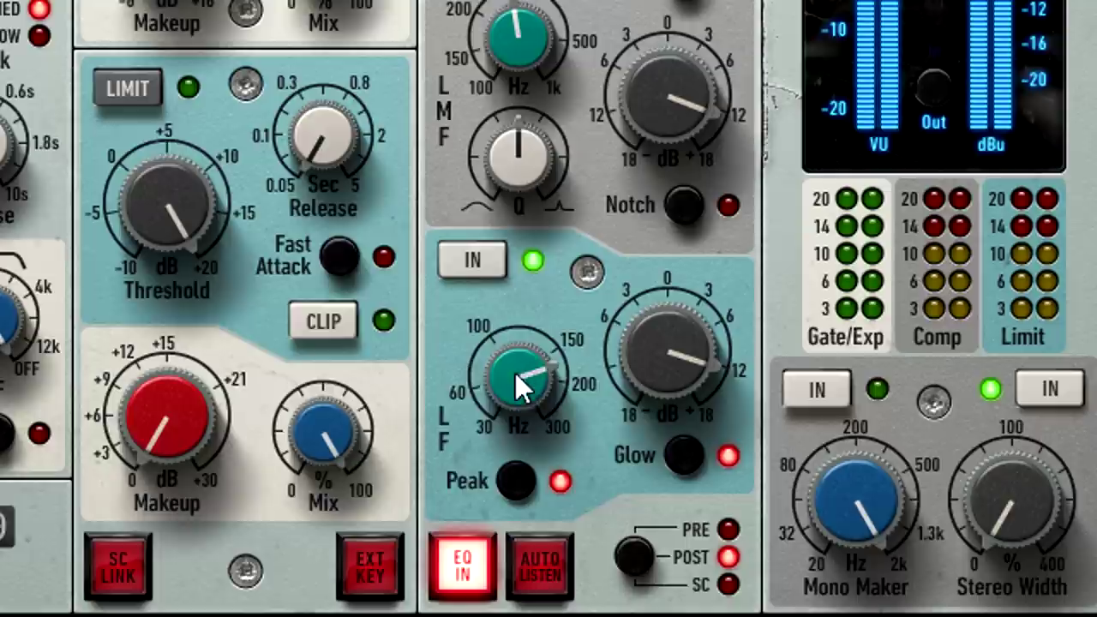
pyautogui.moveTo(512, 383); pyautogui.dragTo(517, 440)
pyautogui.moveTo(527, 495); pyautogui.dragTo(545, 566)
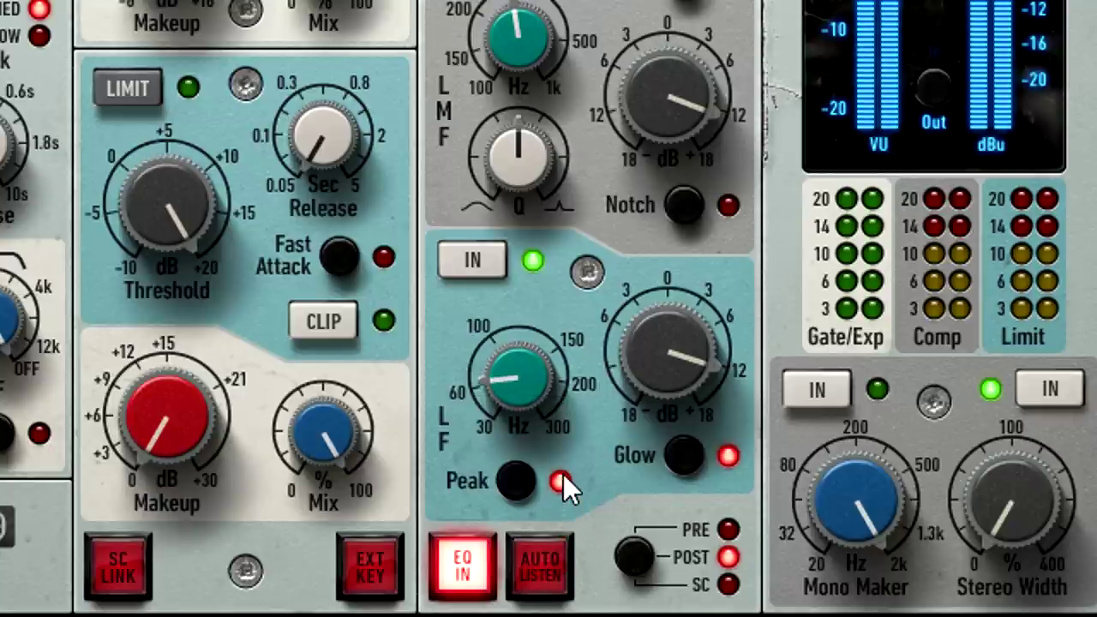
# Reduce the low boost to about +7.4 dB and boost the high band about +5.6 dB.
pyautogui.moveTo(669, 352)
pyautogui.moveTo(674, 374); pyautogui.dragTo(675, 397)
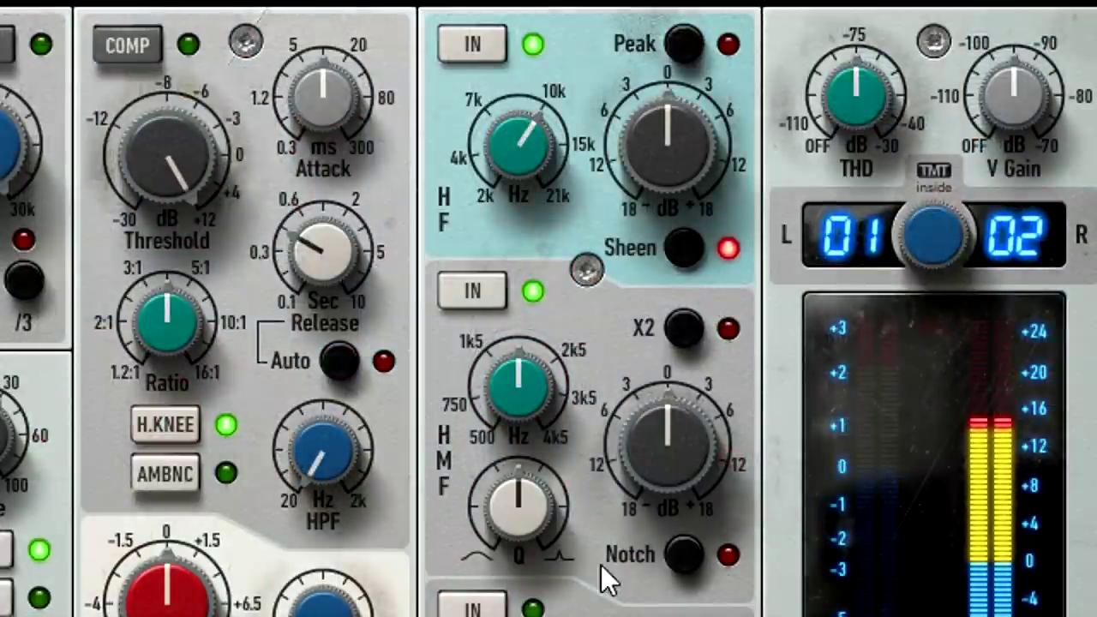
pyautogui.moveTo(520, 142)
pyautogui.moveTo(670, 137)
pyautogui.mouseDown()
pyautogui.moveTo(671, 30)
pyautogui.moveTo(690, 226)
pyautogui.moveTo(678, 97)
pyautogui.moveTo(715, 261)
pyautogui.moveTo(680, 88)
pyautogui.moveTo(707, 258)
pyautogui.moveTo(699, 121)
pyautogui.moveTo(706, 253)
pyautogui.moveTo(704, 141)
pyautogui.moveTo(714, 277)
pyautogui.moveTo(742, 388)
pyautogui.mouseUp()
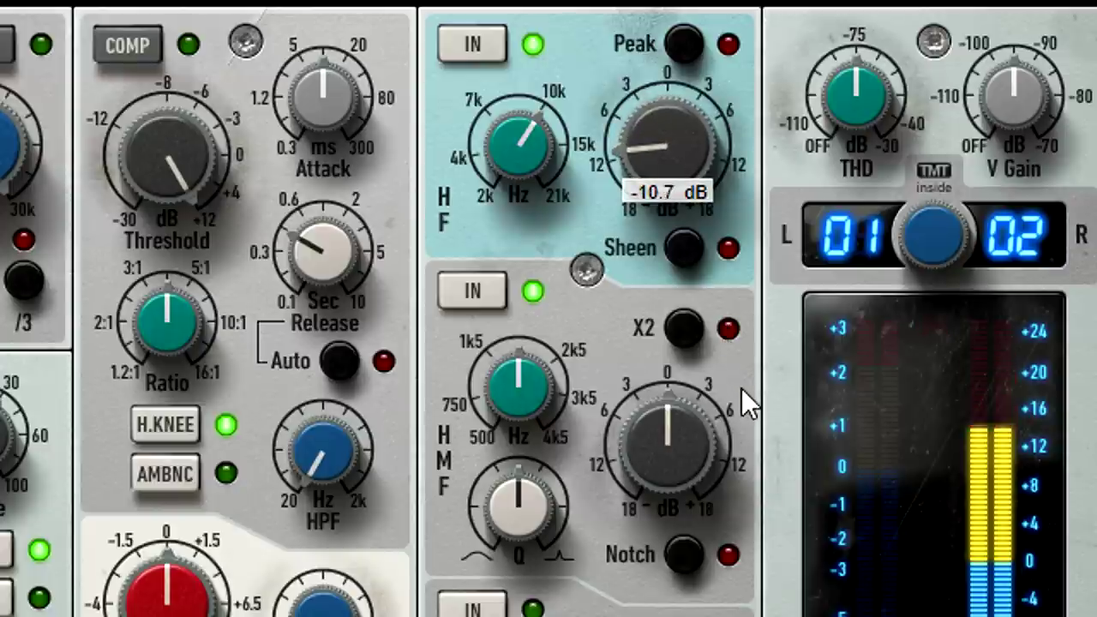
# Compare Sheen on and off while moving HF gain from about -17 dB to +8.8 dB, ending with Sheen off.
pyautogui.click(684, 247)
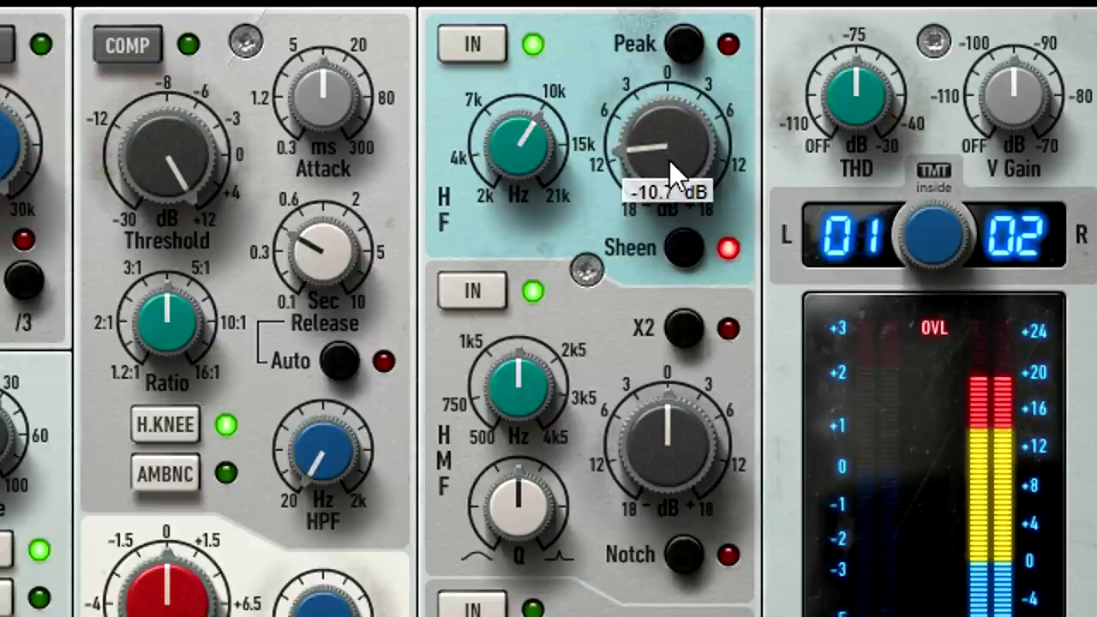
pyautogui.moveTo(670, 167); pyautogui.dragTo(693, 252)
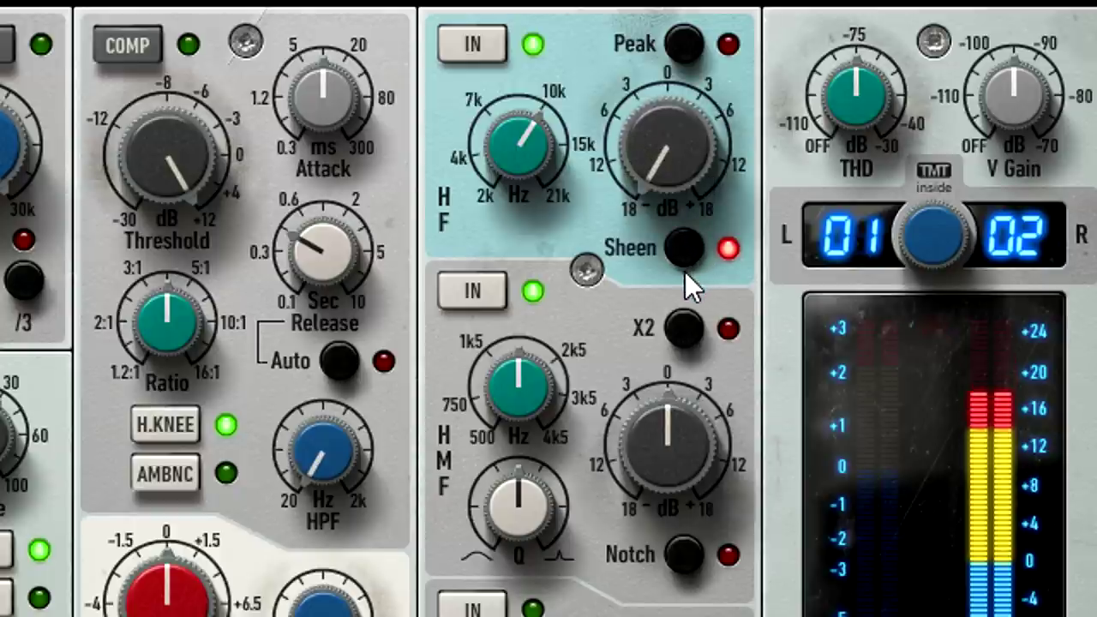
pyautogui.click(682, 253)
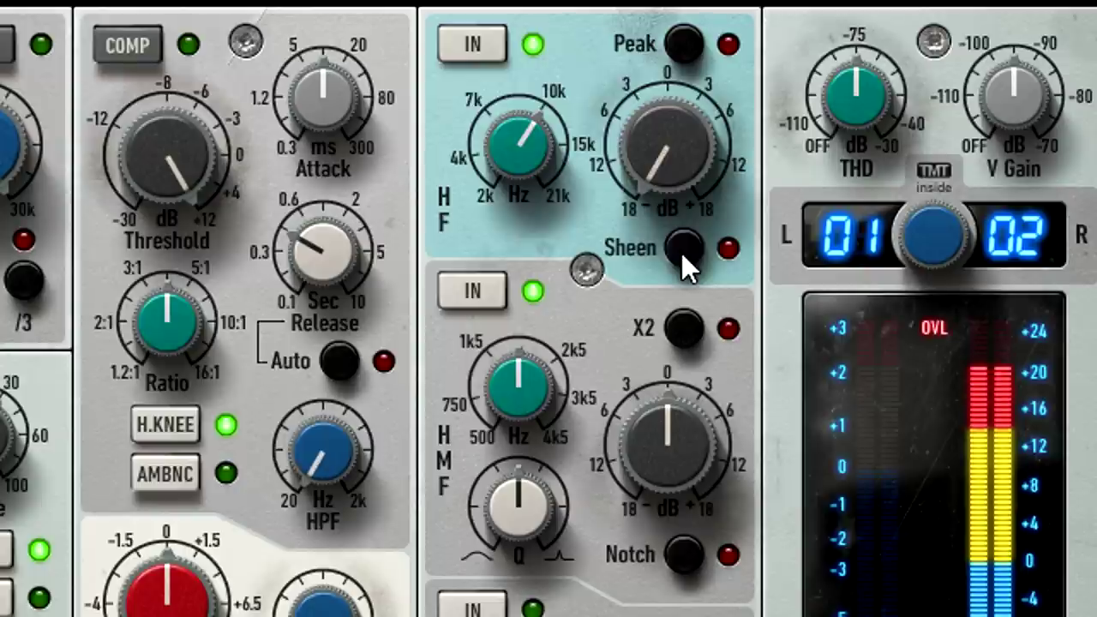
pyautogui.click(681, 252)
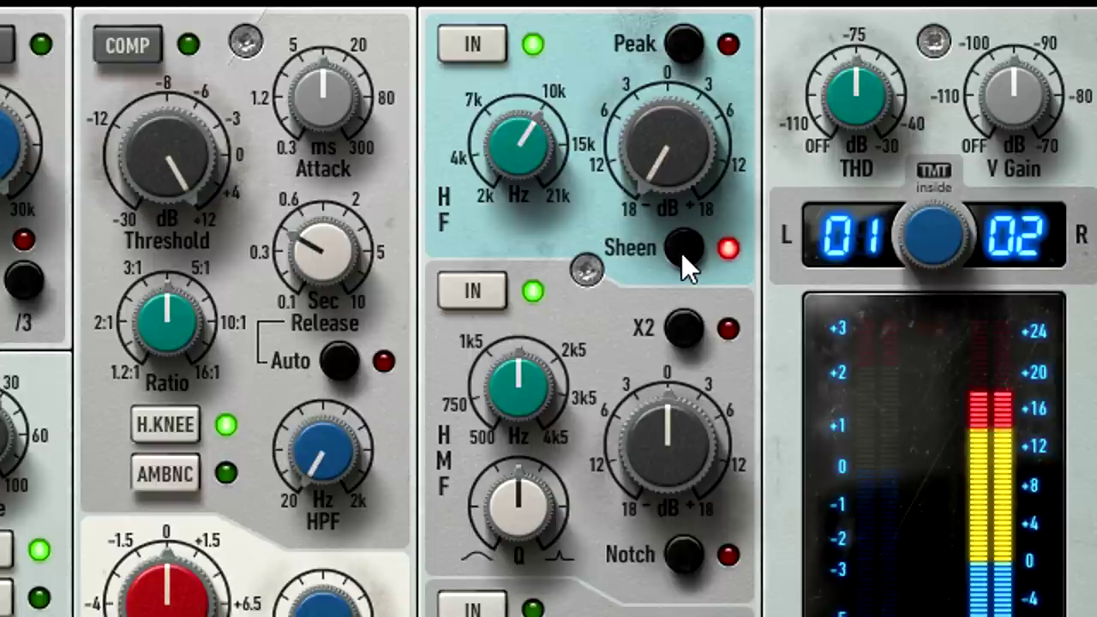
pyautogui.click(681, 252)
pyautogui.moveTo(668, 146)
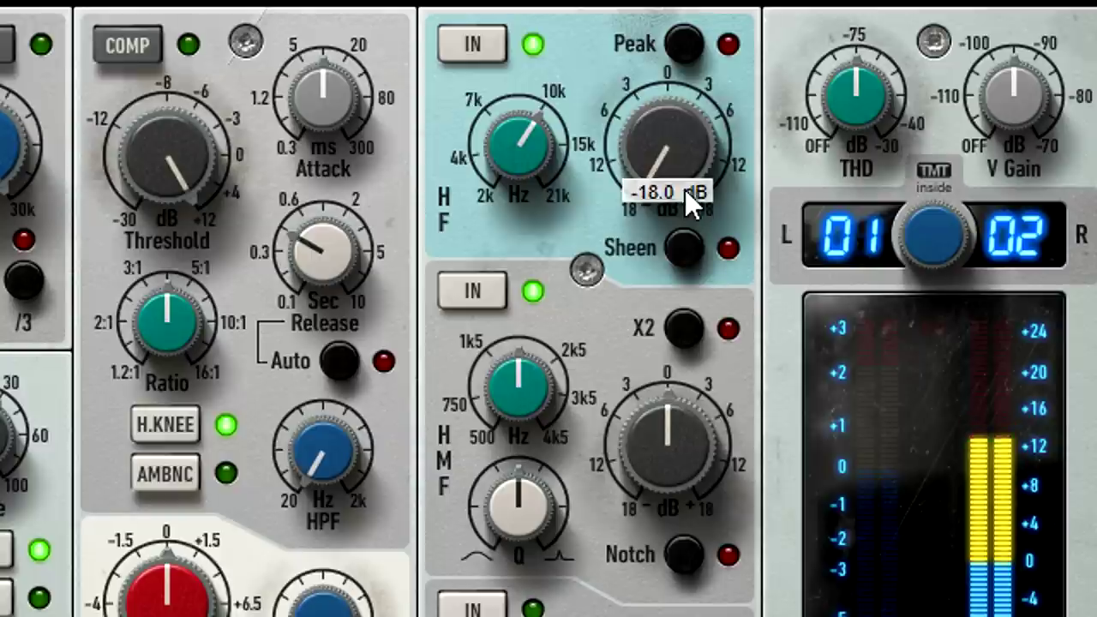
pyautogui.moveTo(689, 185); pyautogui.dragTo(672, 1)
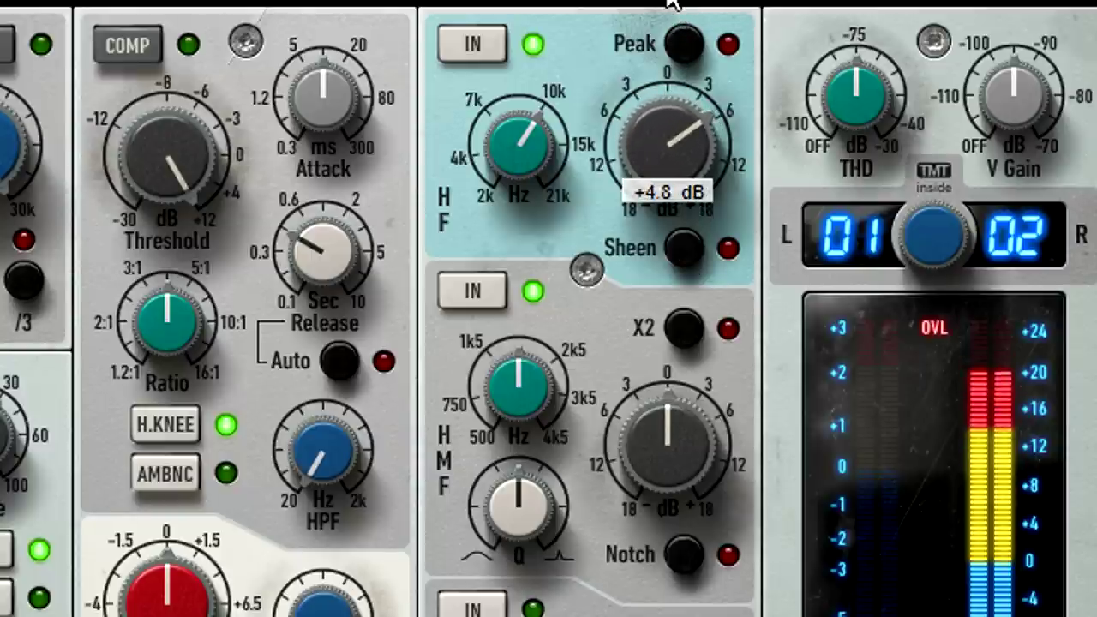
pyautogui.click(685, 246)
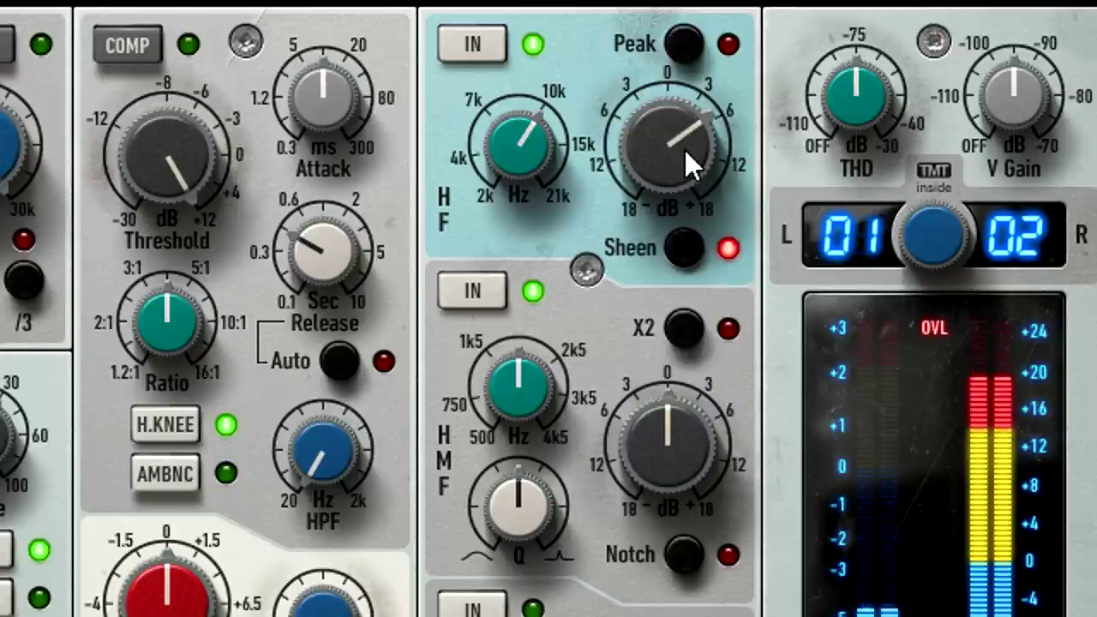
pyautogui.moveTo(685, 150); pyautogui.dragTo(675, 105)
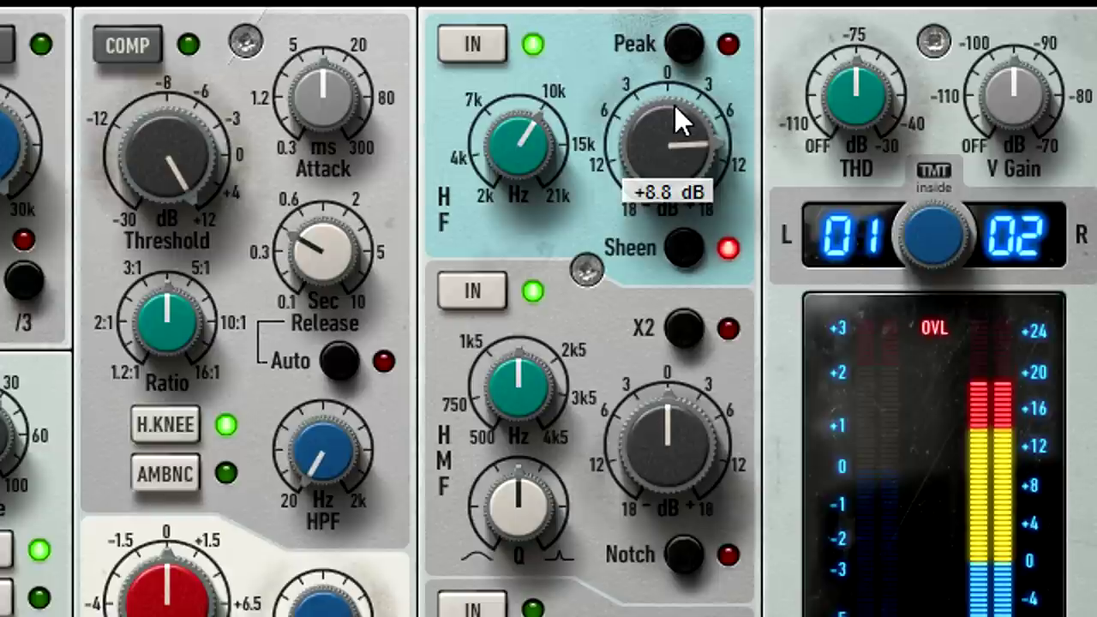
pyautogui.click(685, 248)
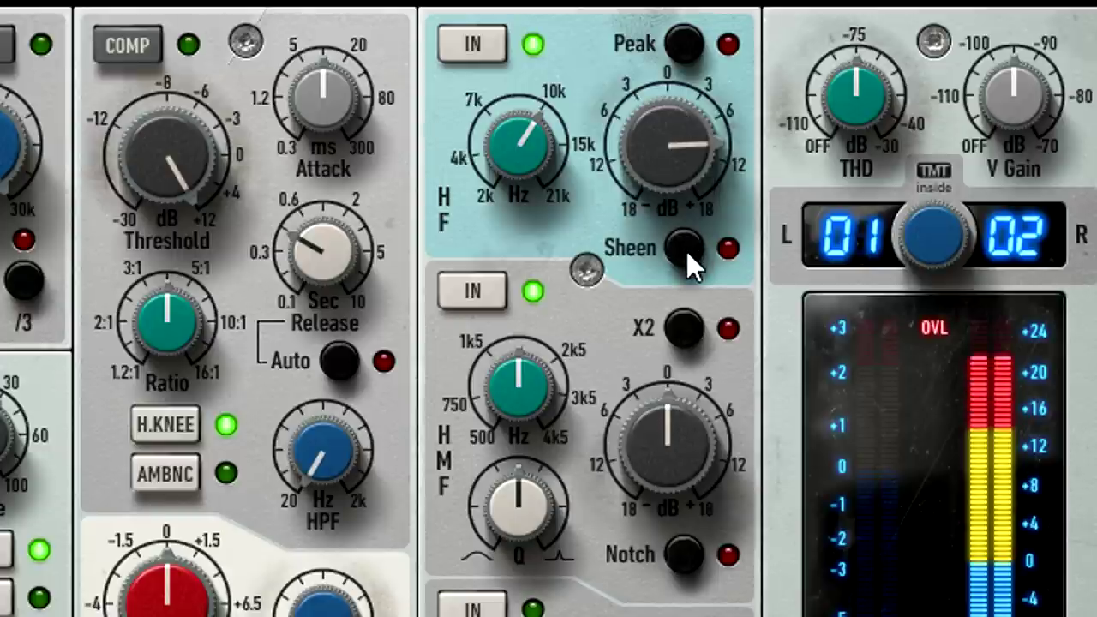
# Put the high band in peak mode, boost it, and compare Sheen at 5.59 kHz.
pyautogui.click(682, 47)
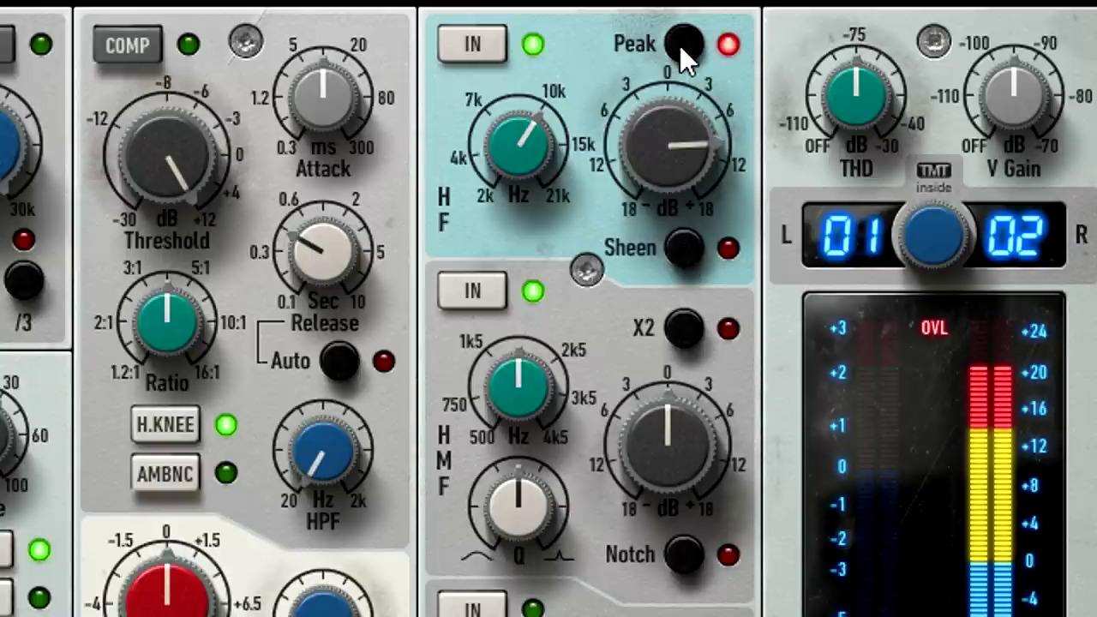
pyautogui.moveTo(664, 142); pyautogui.dragTo(656, 107)
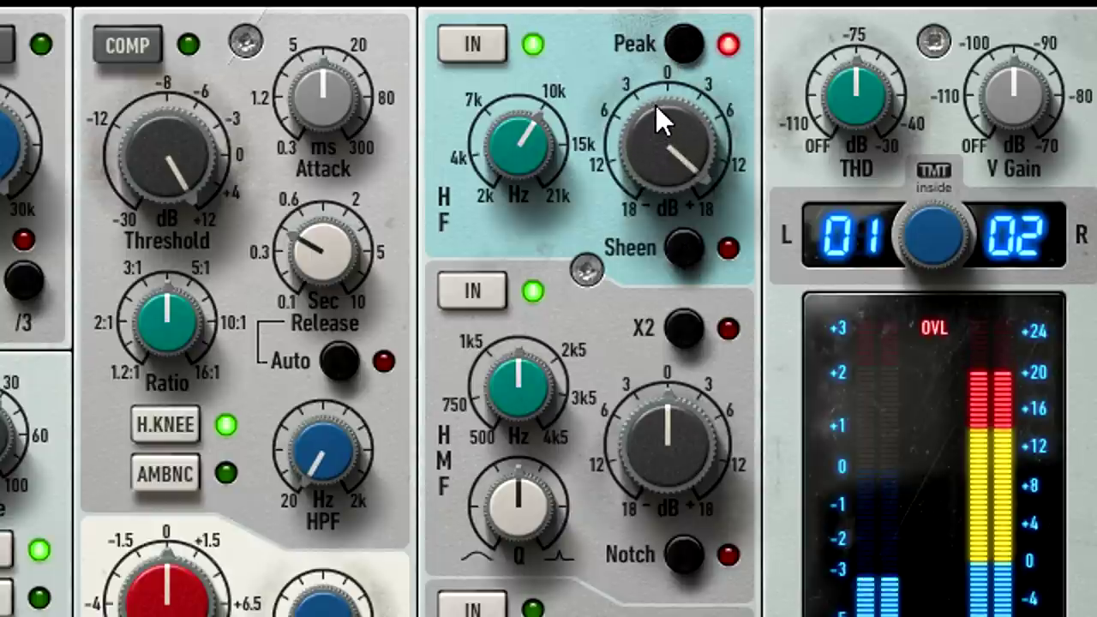
pyautogui.moveTo(505, 158); pyautogui.dragTo(522, 272)
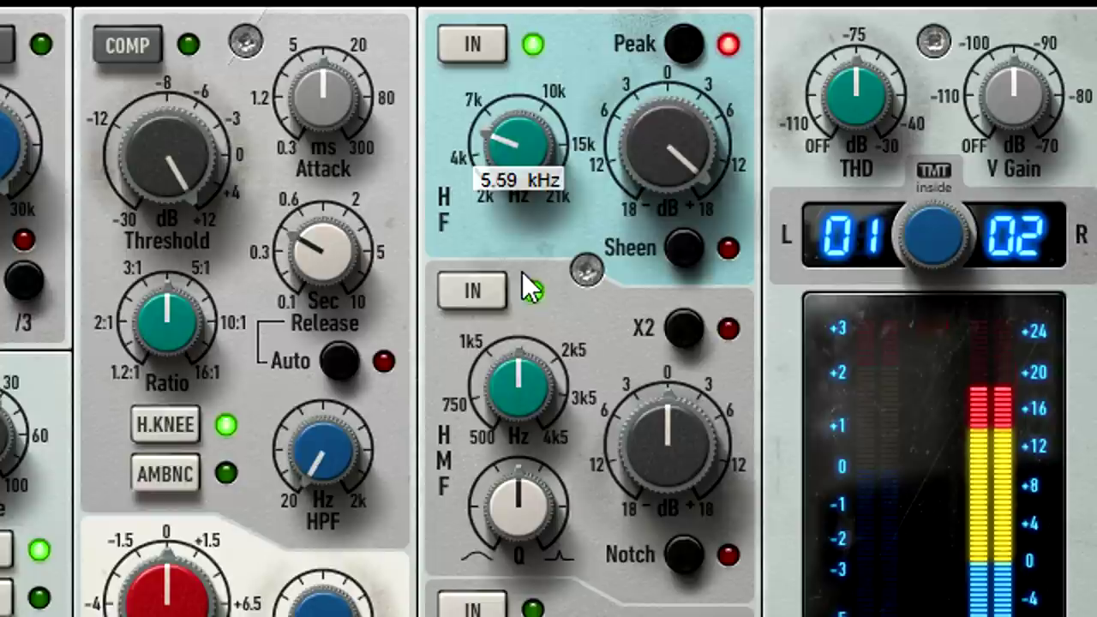
pyautogui.click(677, 249)
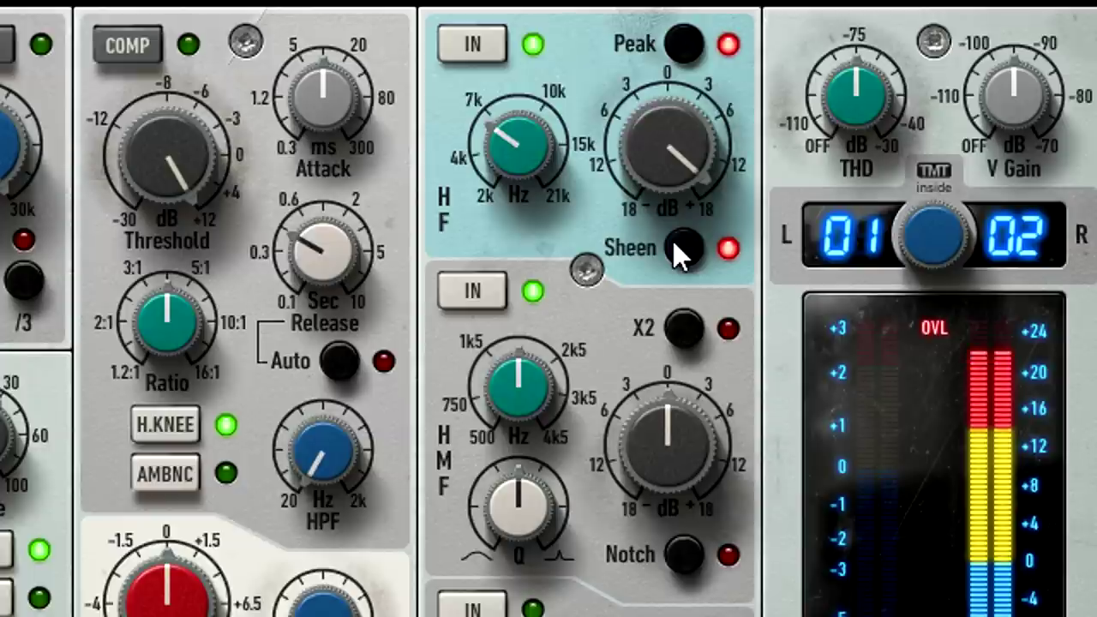
pyautogui.click(673, 242)
# Push HF gain to +18 dB and sweep the frequency to about 9.58 kHz, leaving Sheen off.
pyautogui.moveTo(529, 137); pyautogui.dragTo(533, 68)
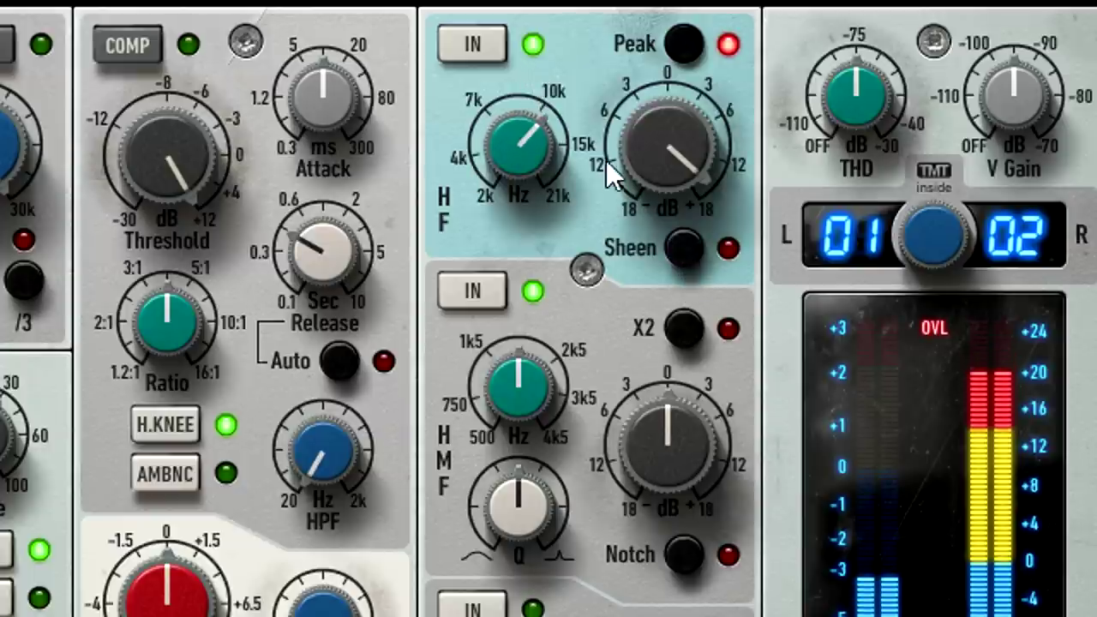
pyautogui.click(675, 248)
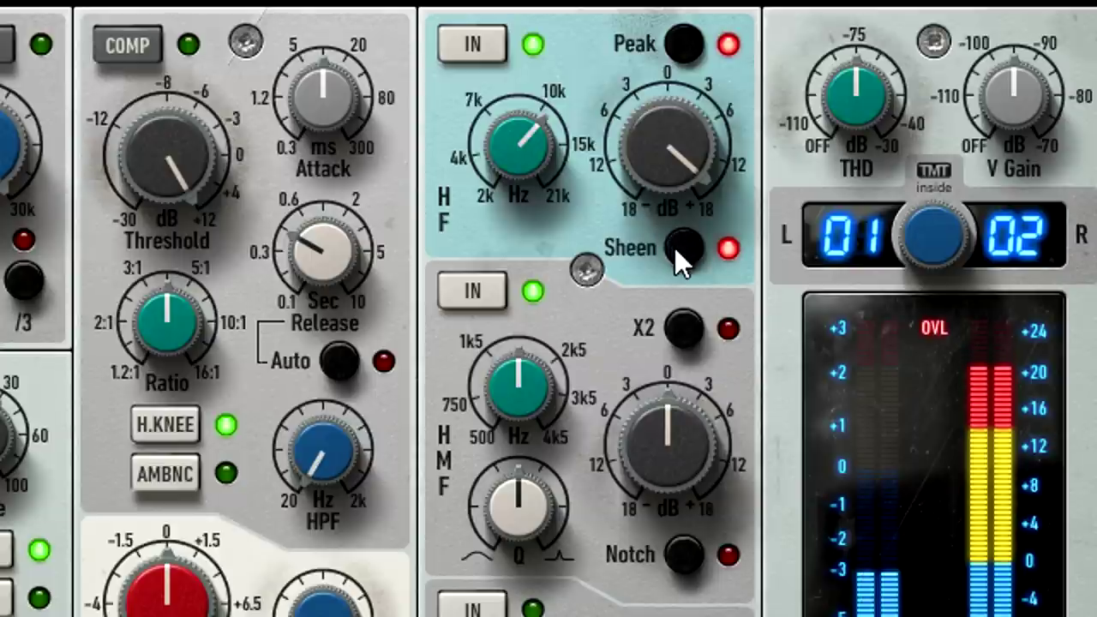
pyautogui.moveTo(630, 205); pyautogui.dragTo(644, 144)
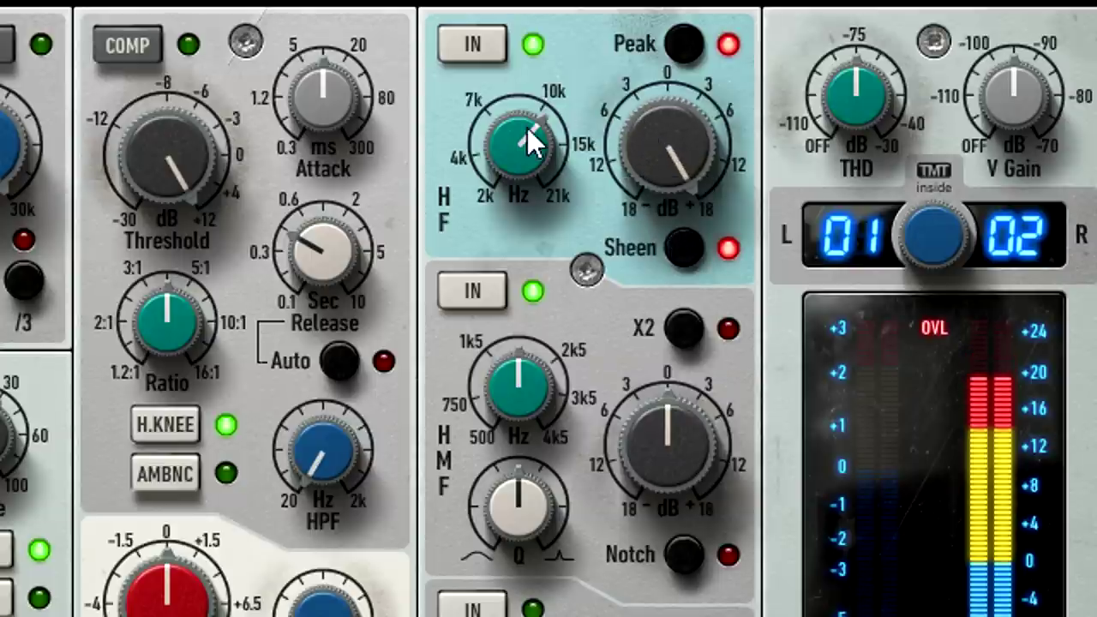
pyautogui.moveTo(527, 127); pyautogui.dragTo(542, 214)
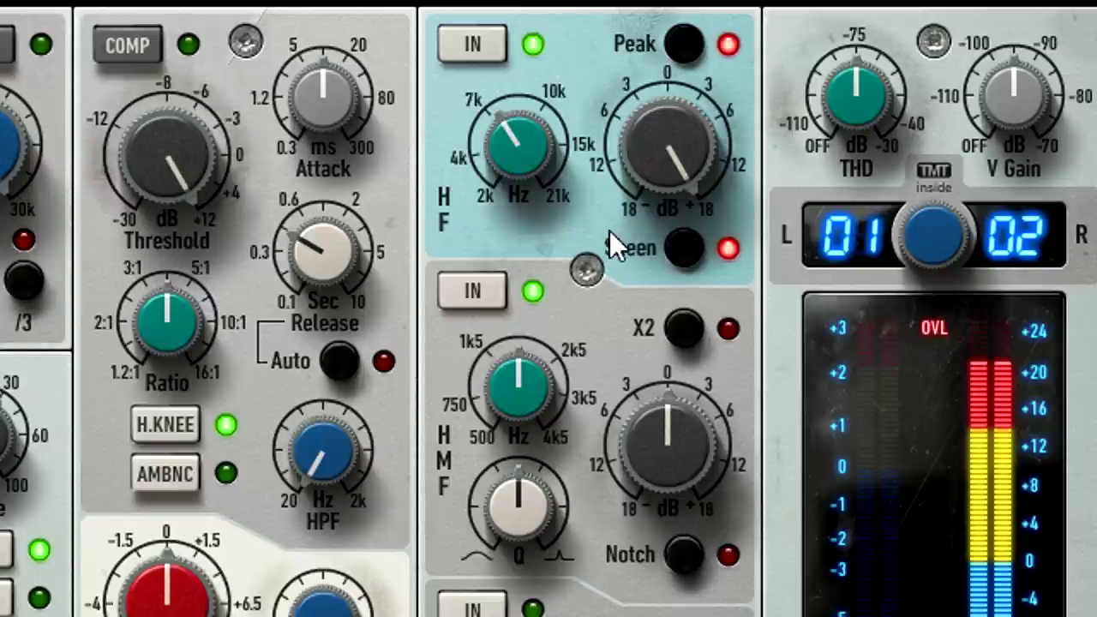
pyautogui.click(677, 251)
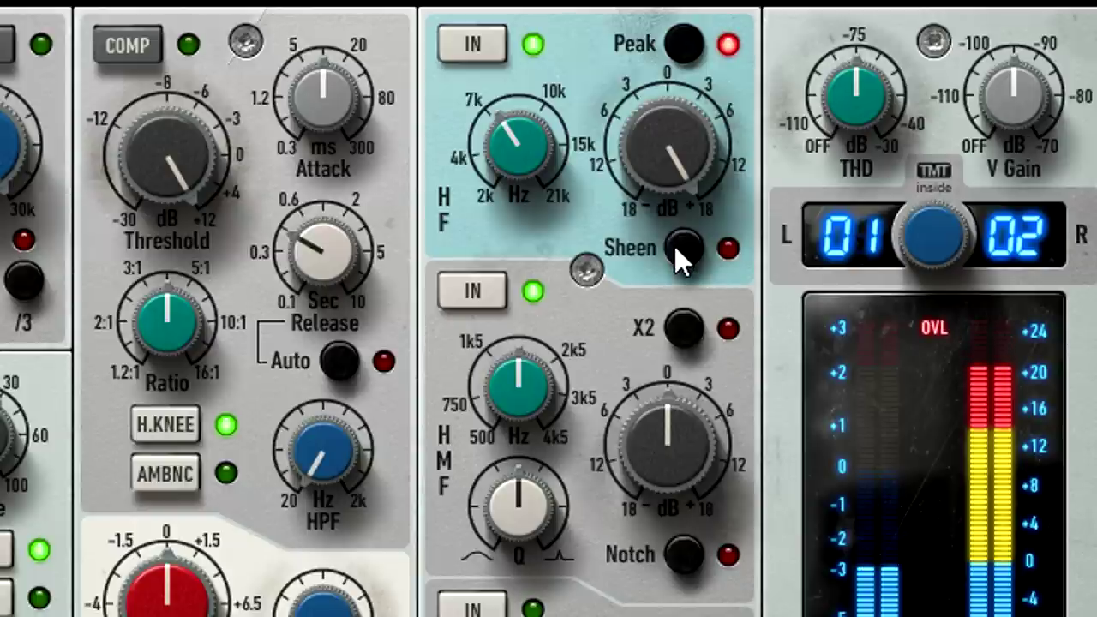
pyautogui.moveTo(530, 150); pyautogui.dragTo(532, 78)
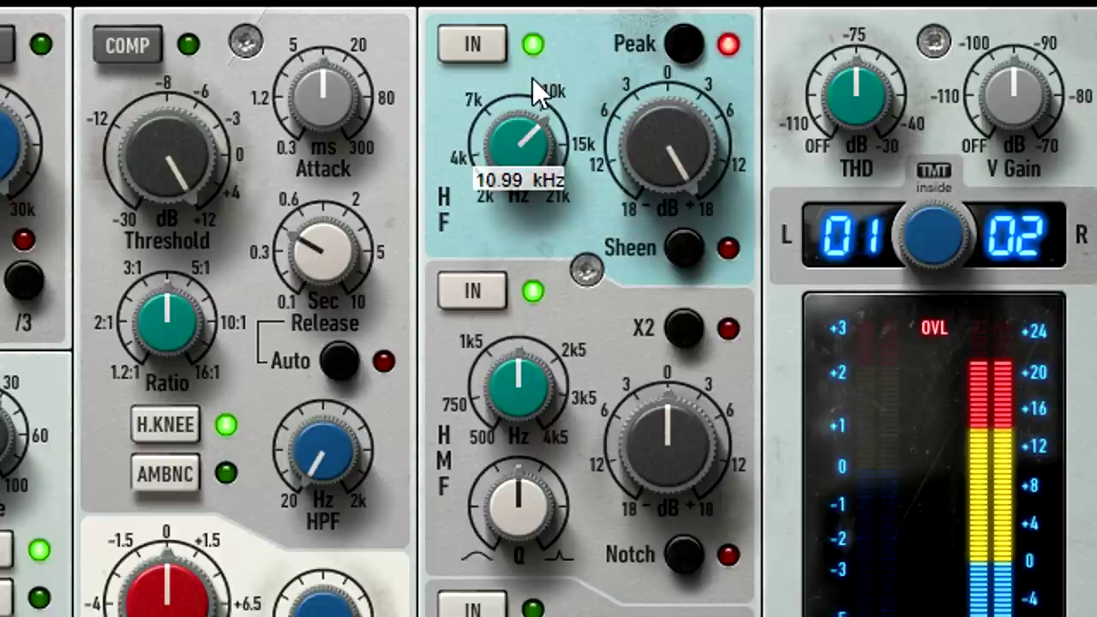
# Turn Sheen on, compare LF Glow off and on, and store a comparison curve in Plugin Doctor.
pyautogui.click(680, 244)
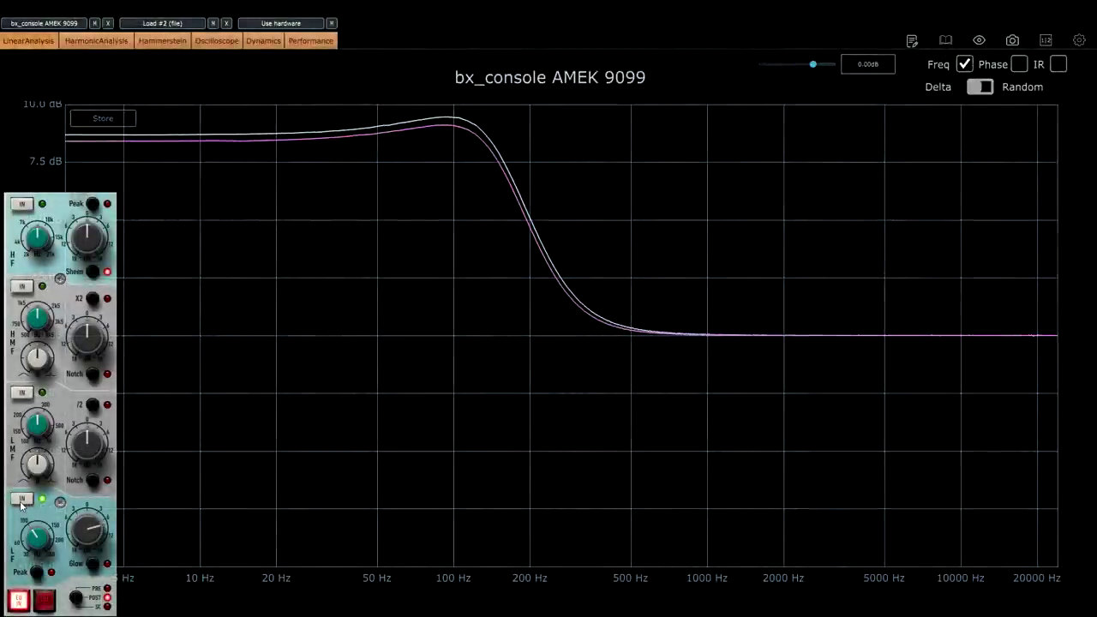
pyautogui.click(93, 566)
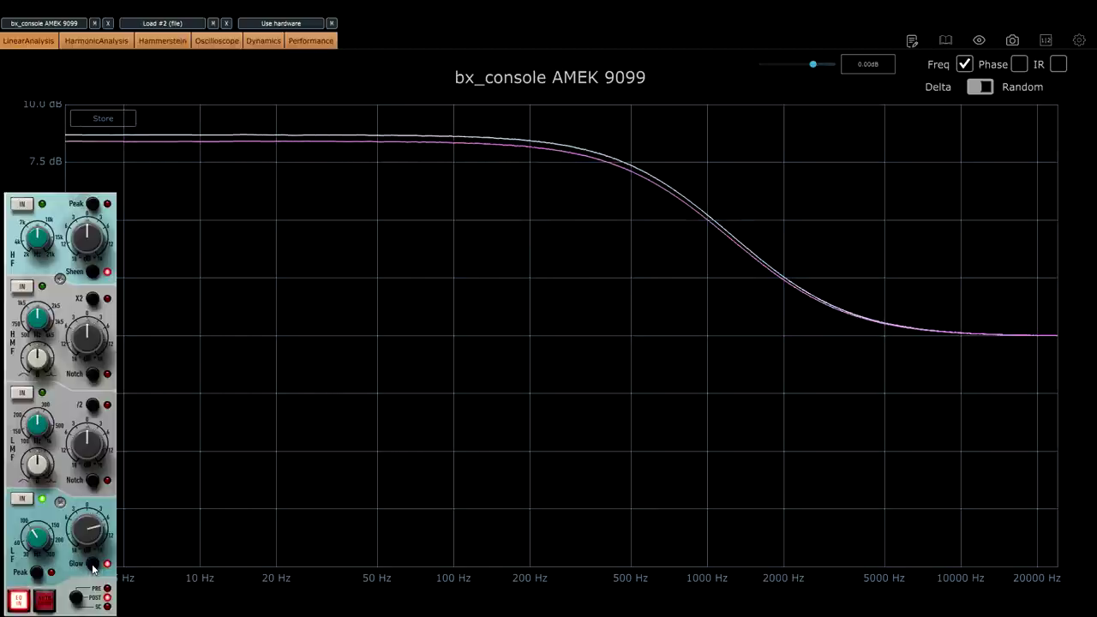
pyautogui.click(94, 566)
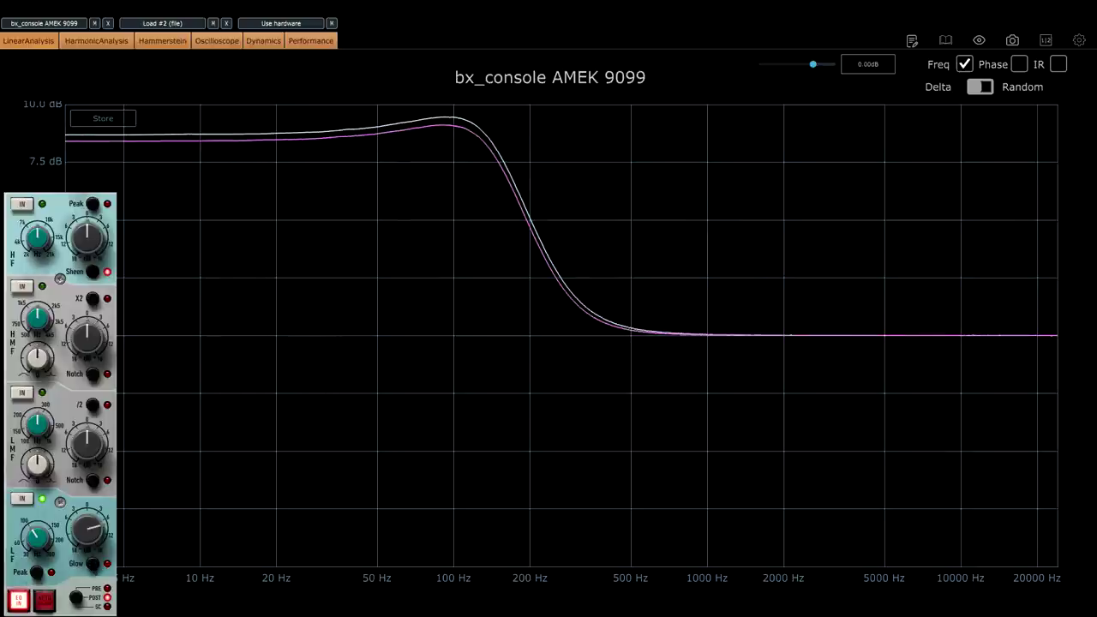
pyautogui.click(98, 122)
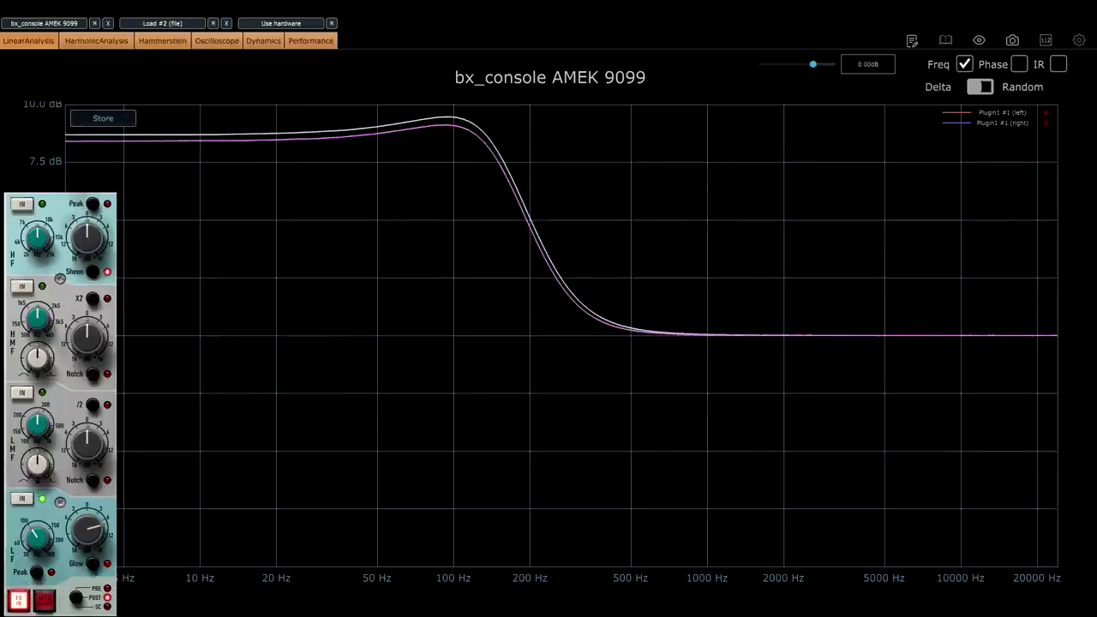
pyautogui.click(89, 566)
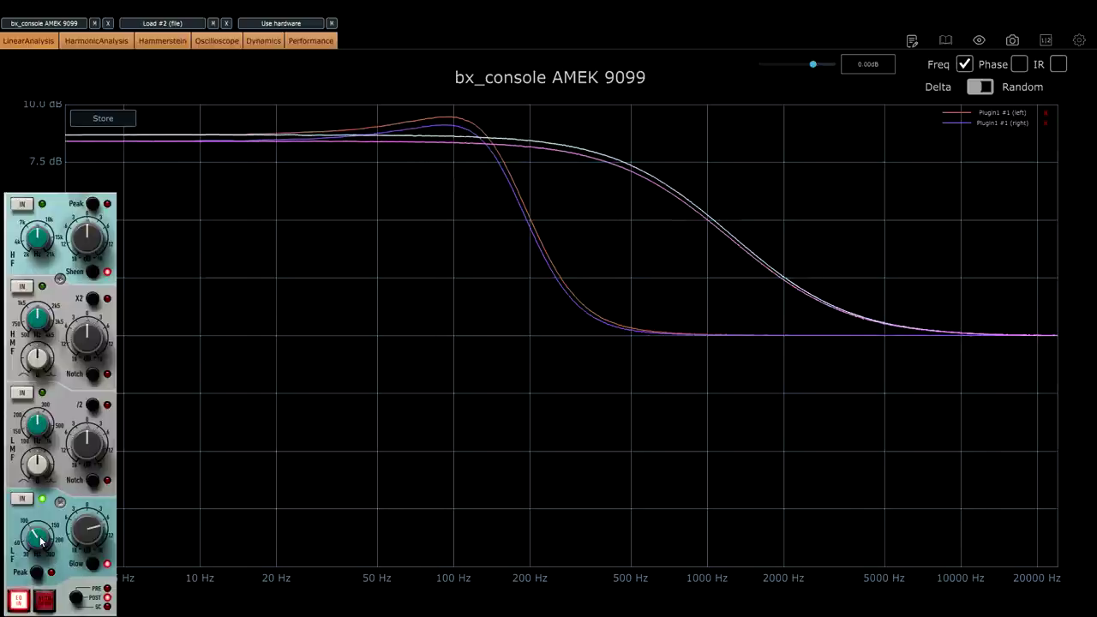
# Lower the low band to 30 Hz, delete the old stored curves, and store fresh reference curves.
pyautogui.moveTo(40, 540); pyautogui.dragTo(48, 591)
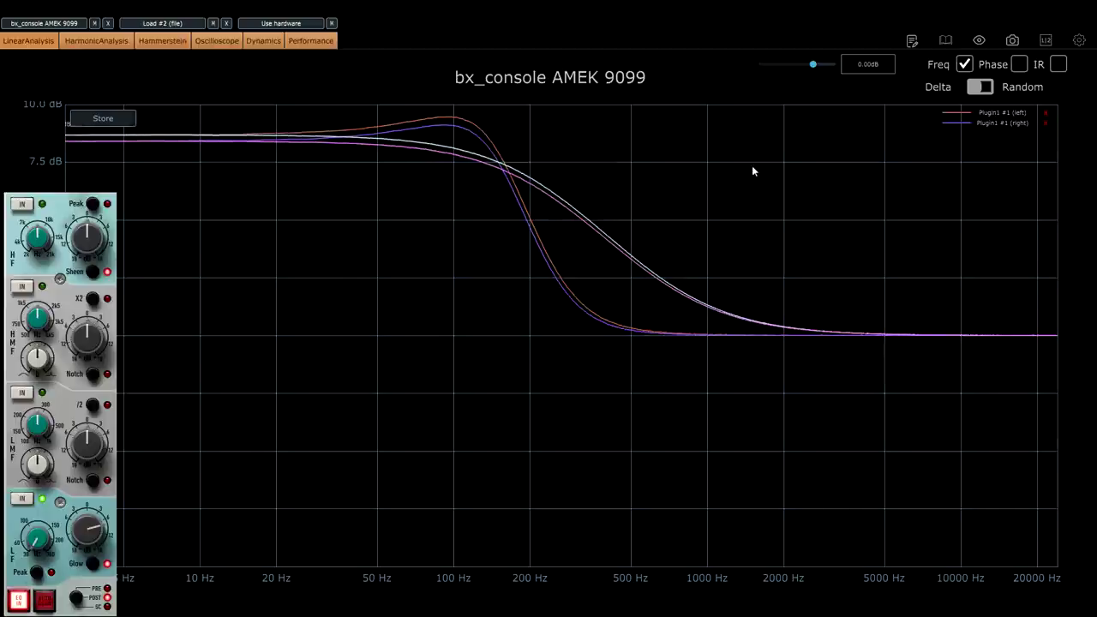
pyautogui.click(1046, 123)
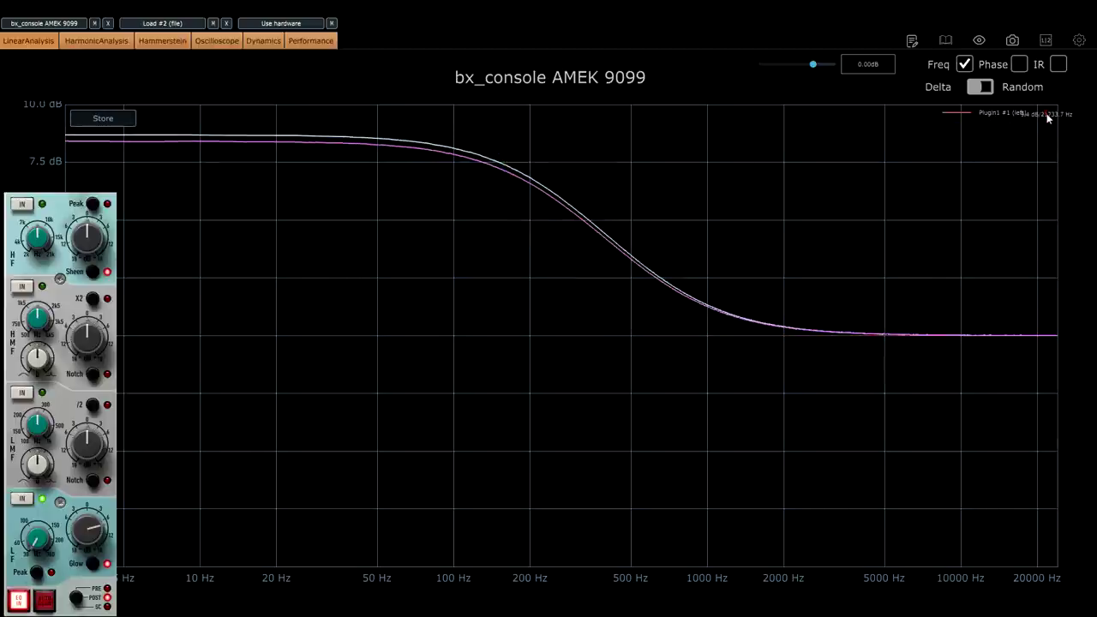
pyautogui.click(113, 126)
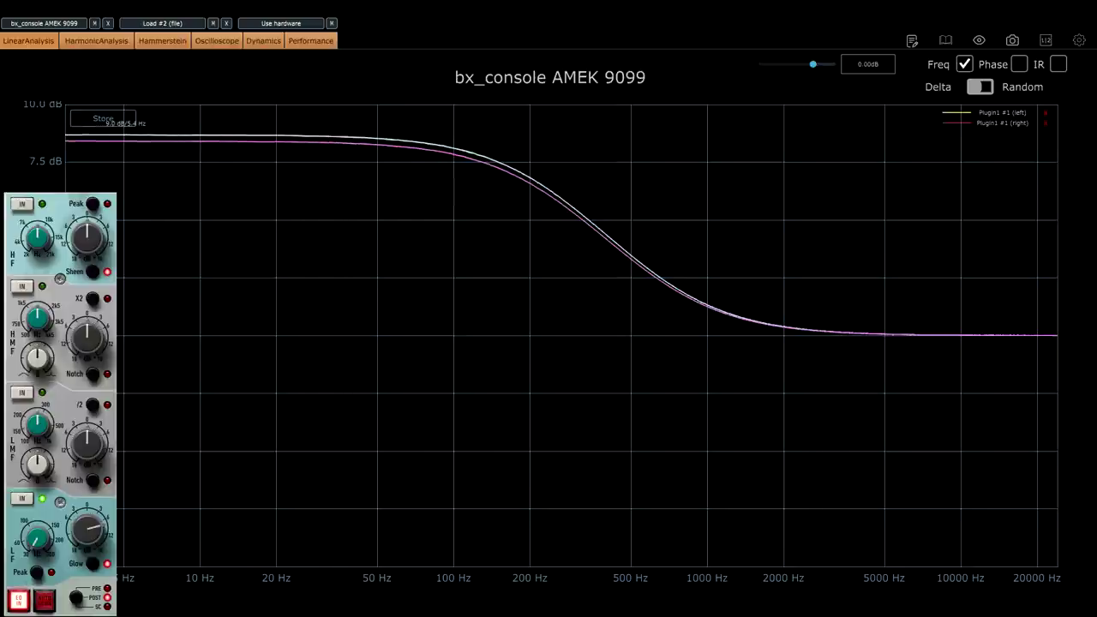
# Add a resonant bump to the low band at about 92 Hz and lower the low-mid frequency to about 103 Hz.
pyautogui.click(94, 564)
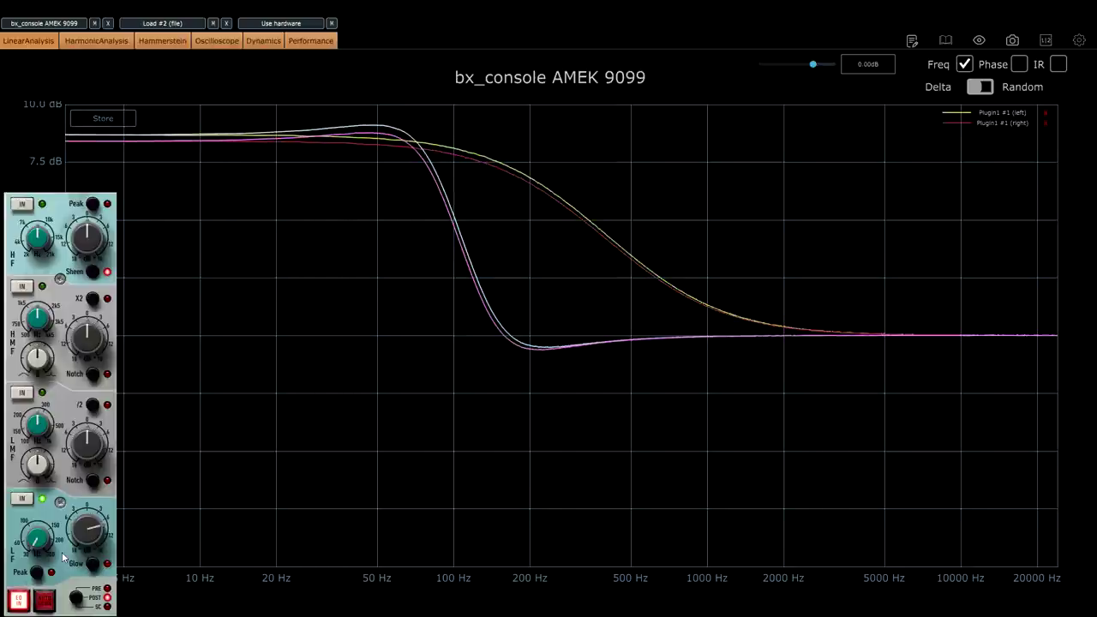
pyautogui.moveTo(42, 544); pyautogui.dragTo(36, 487)
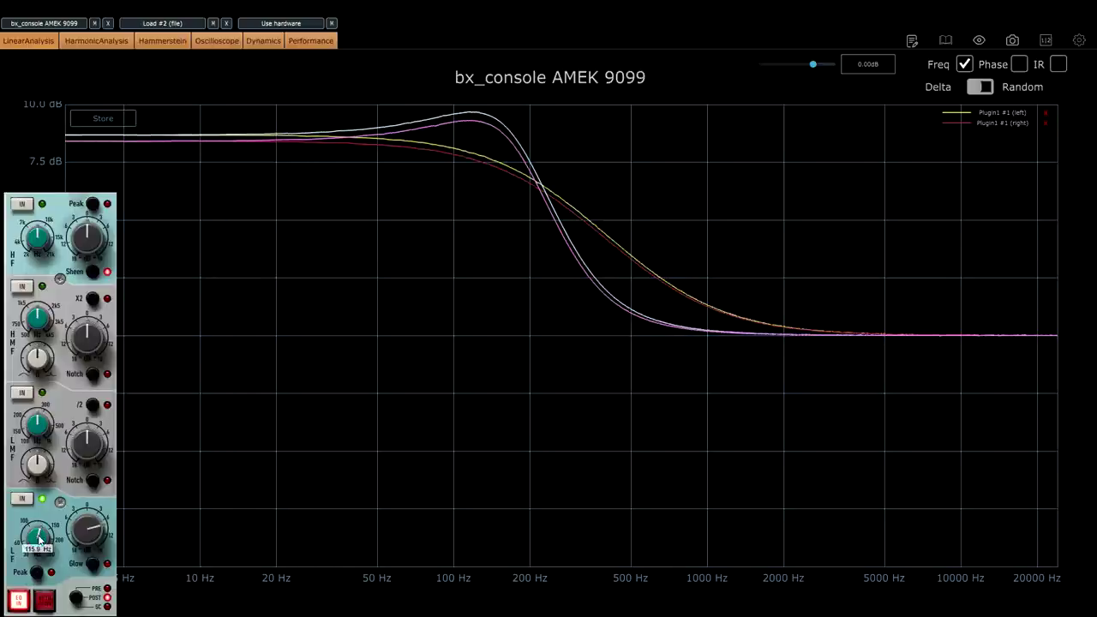
pyautogui.moveTo(39, 539); pyautogui.dragTo(40, 557)
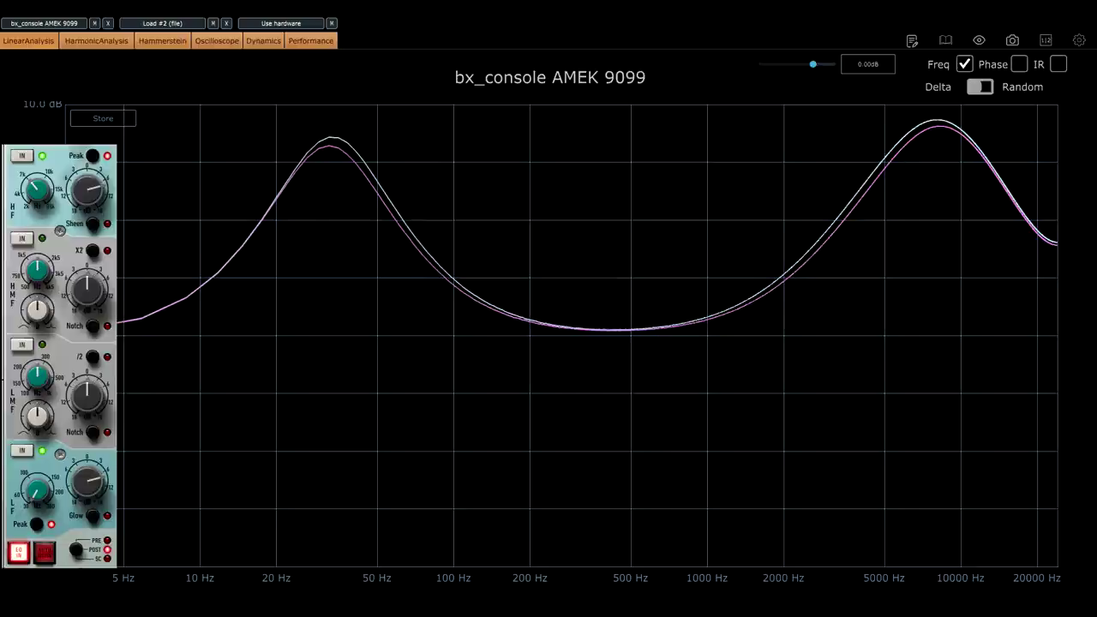
pyautogui.click(93, 515)
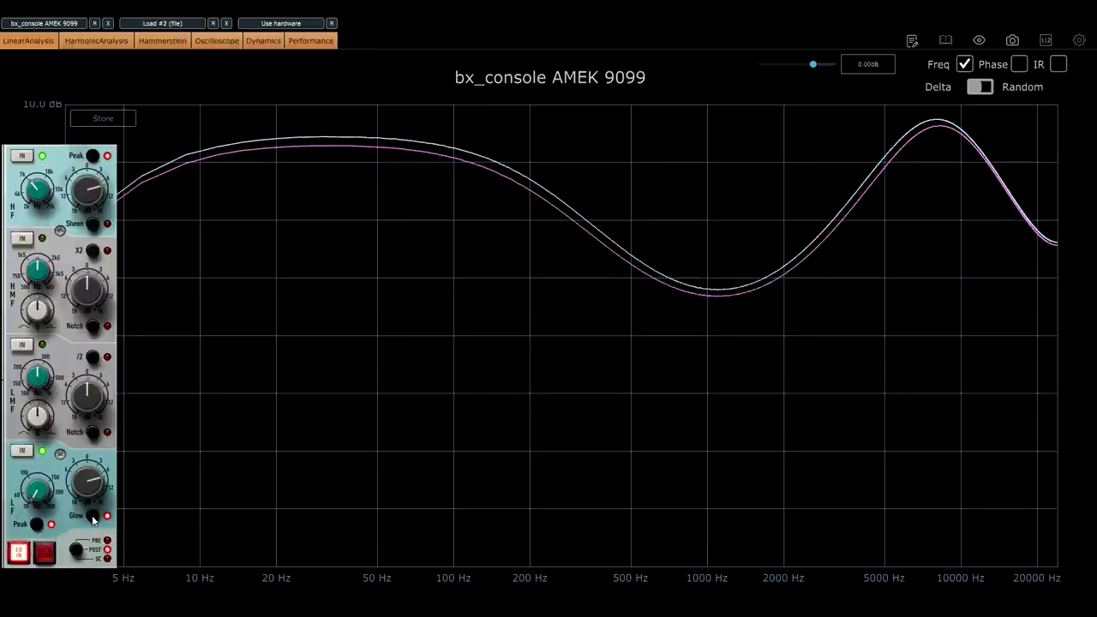
pyautogui.click(93, 517)
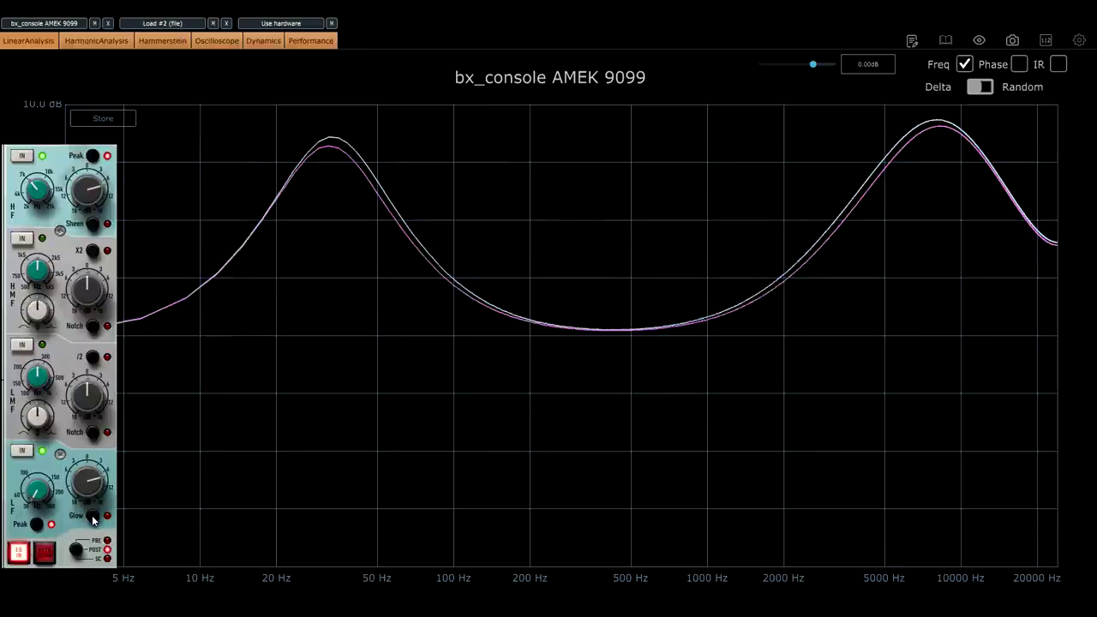
pyautogui.click(93, 225)
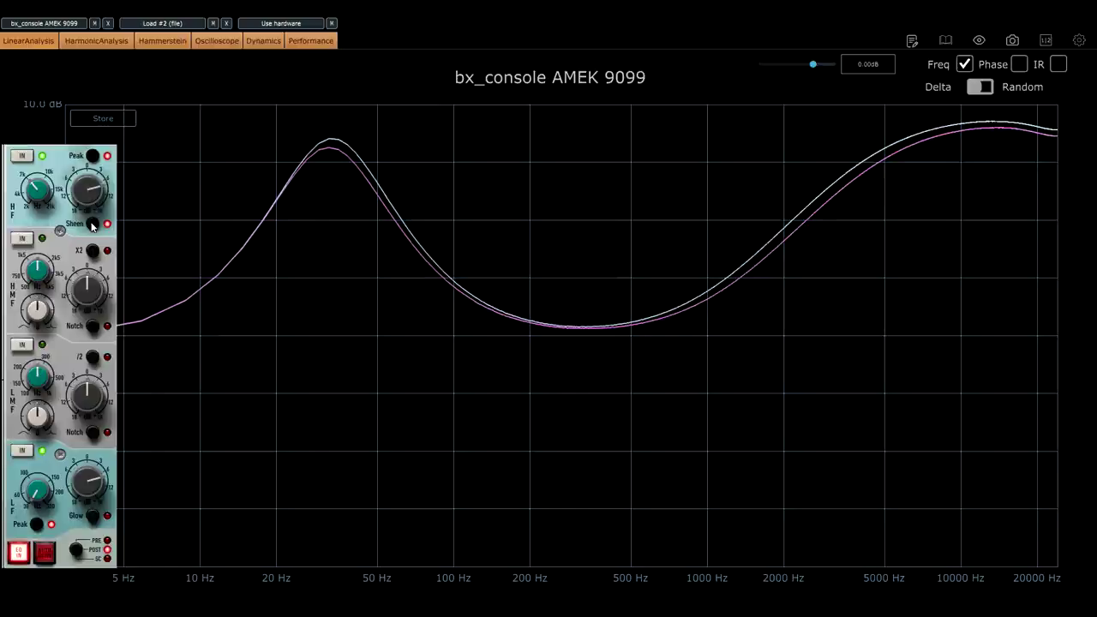
pyautogui.click(92, 224)
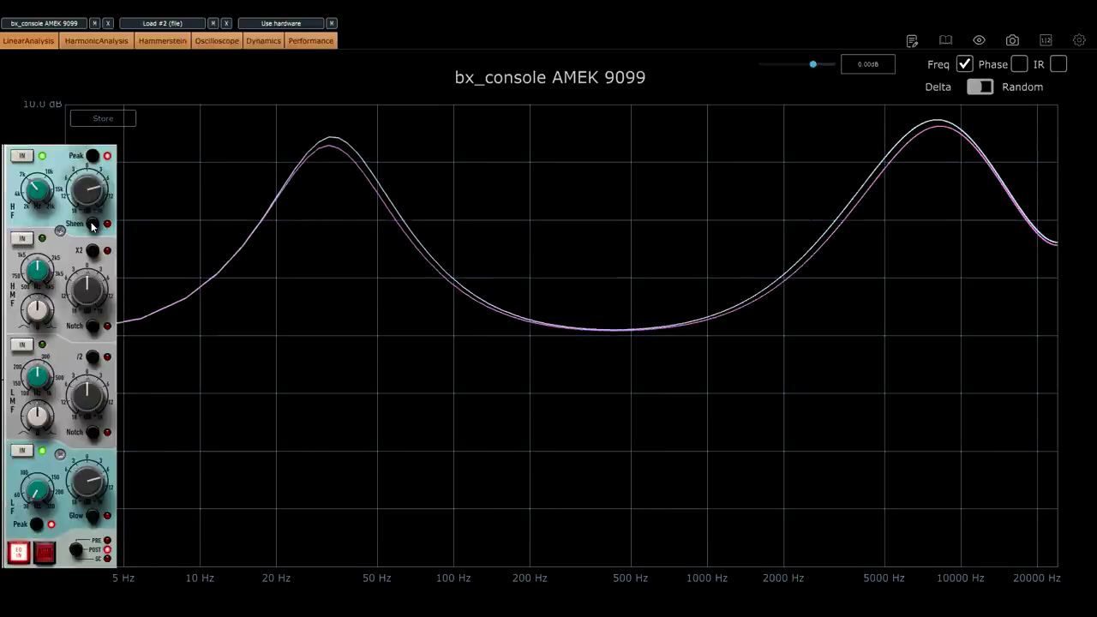
pyautogui.click(91, 225)
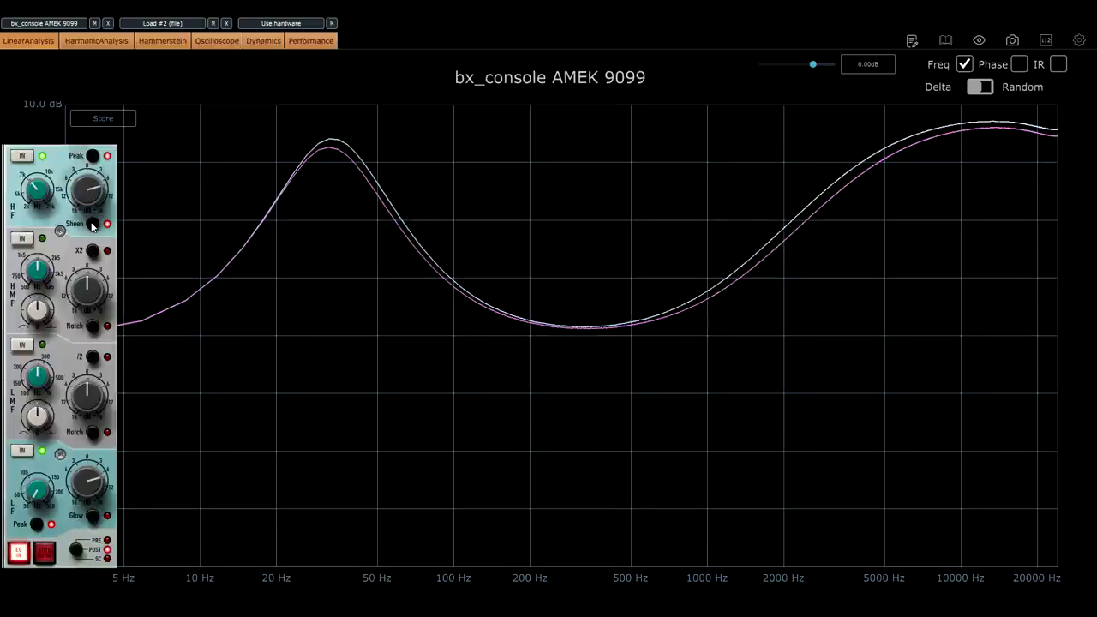
# Return the high band to a bell peak and step through channel pairs up to 07/08.
pyautogui.click(92, 225)
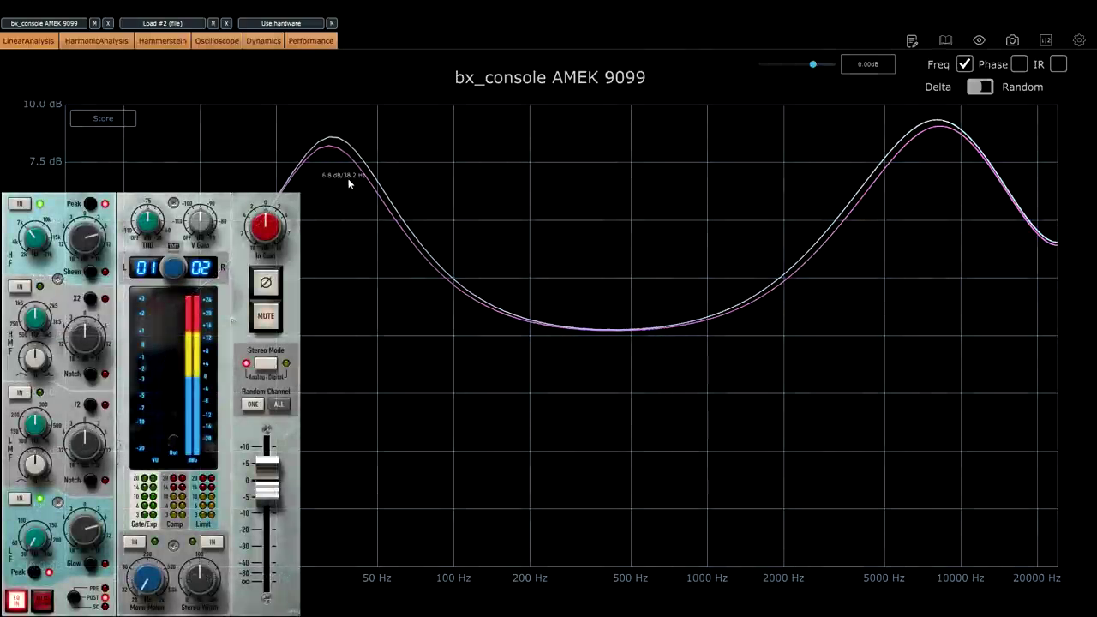
pyautogui.click(176, 268)
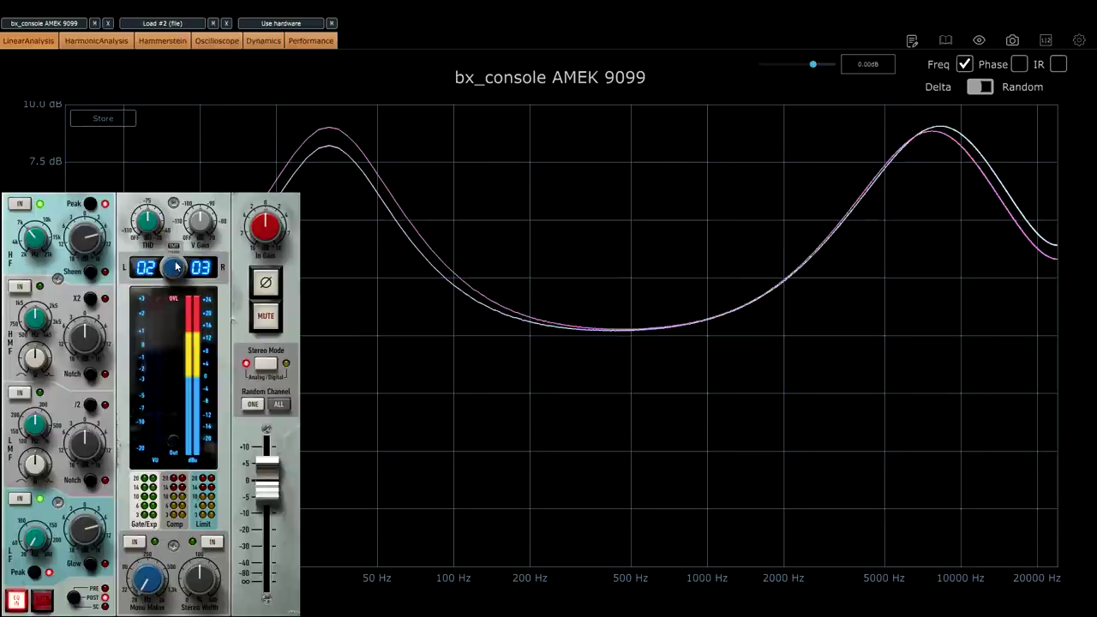
pyautogui.click(177, 267)
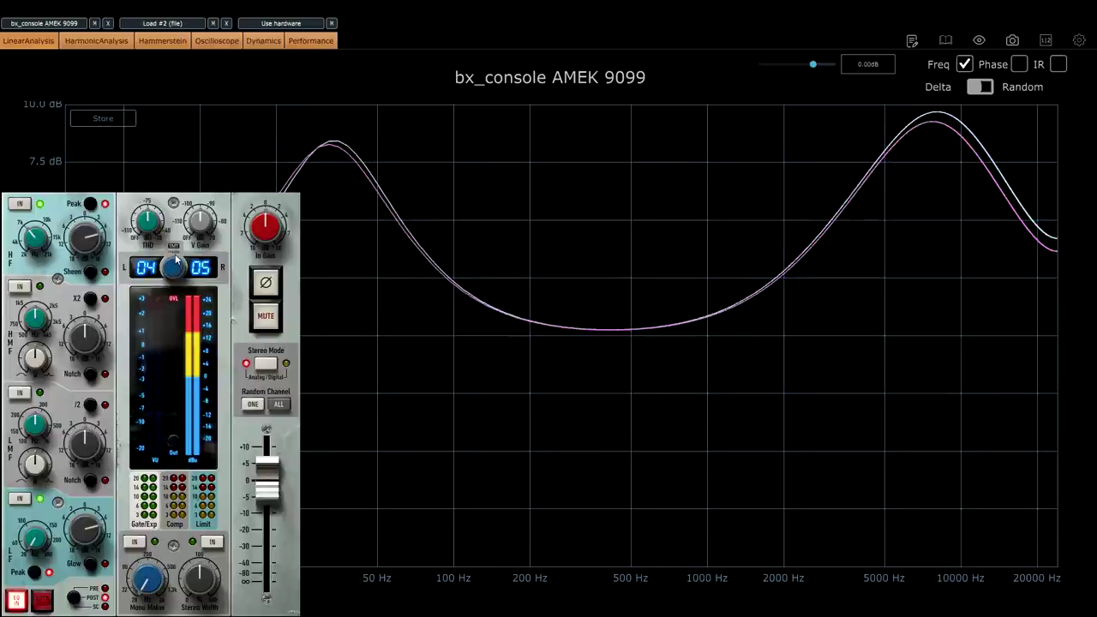
pyautogui.click(176, 264)
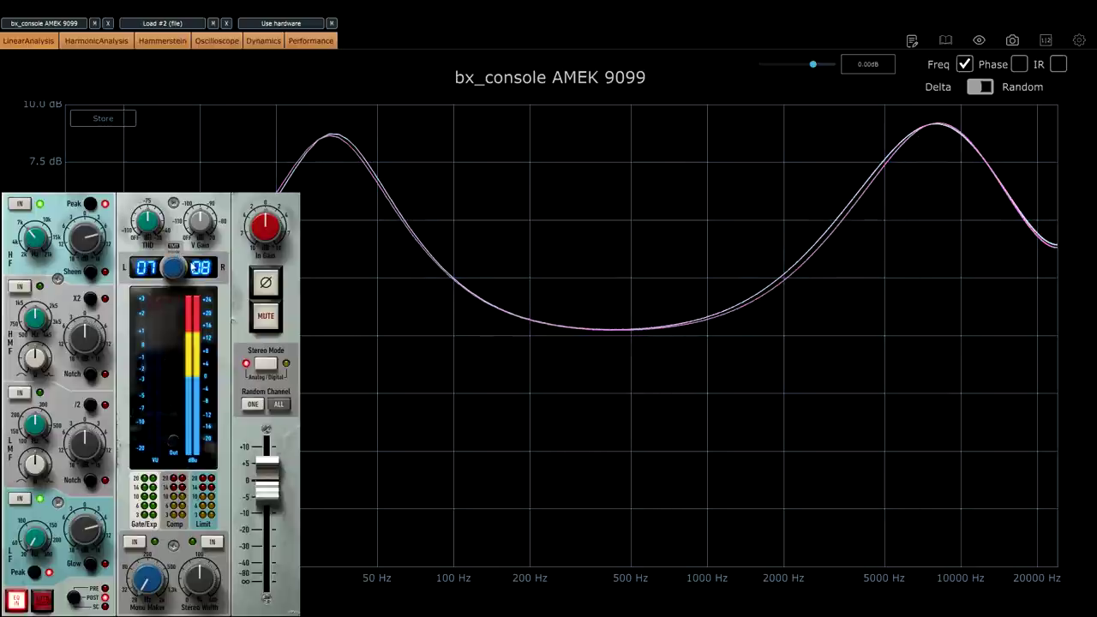
# Switch Stereo Mode to Digital and scroll the channel selector back to 01.
pyautogui.click(267, 364)
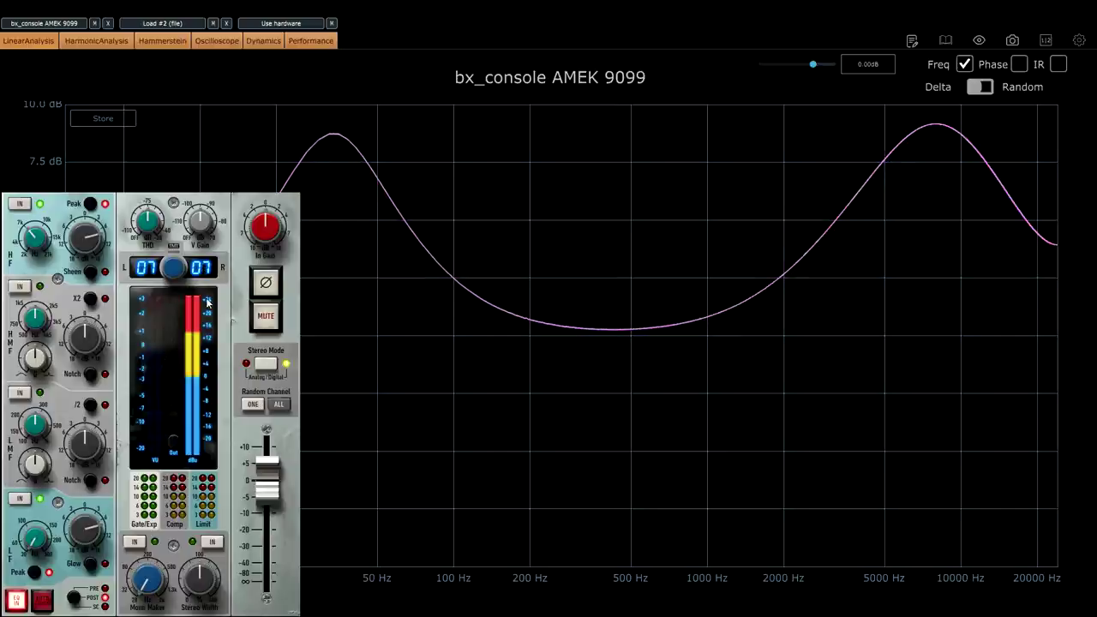
pyautogui.scroll(-1, 178, 270)
pyautogui.scroll(-2, 179, 273)
pyautogui.scroll(-1, 182, 281)
pyautogui.scroll(-1, 182, 281)
pyautogui.scroll(-1, 182, 281)
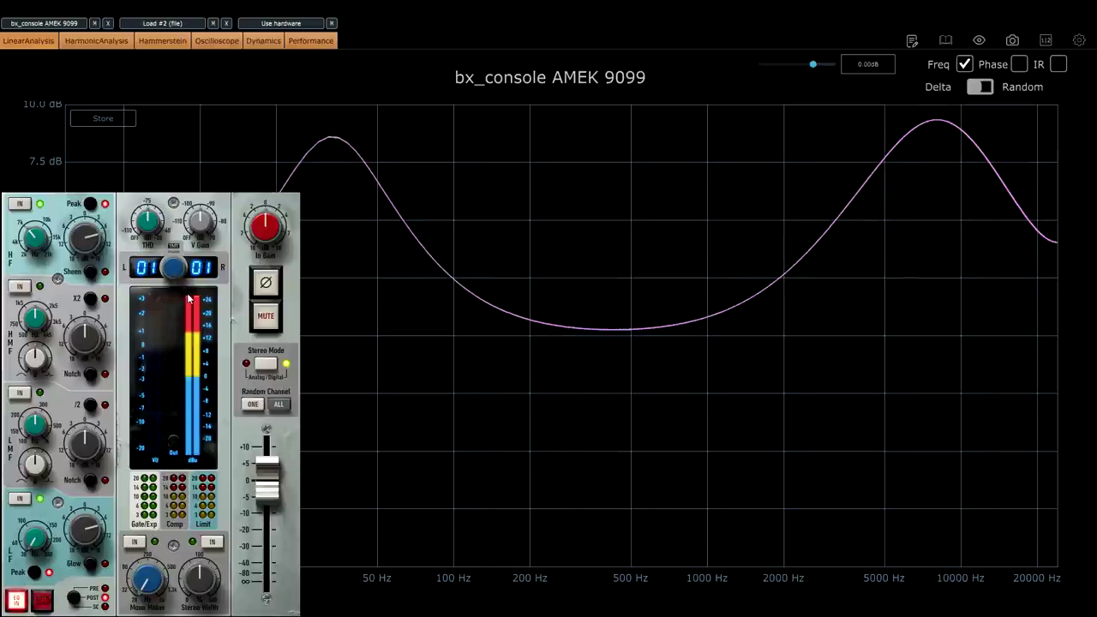
pyautogui.scroll(1, 180, 268)
pyautogui.scroll(4, 182, 267)
pyautogui.scroll(2, 182, 266)
pyautogui.scroll(3, 183, 266)
pyautogui.scroll(-2, 182, 267)
pyautogui.scroll(-3, 183, 273)
pyautogui.scroll(-3, 185, 281)
pyautogui.scroll(-2, 185, 283)
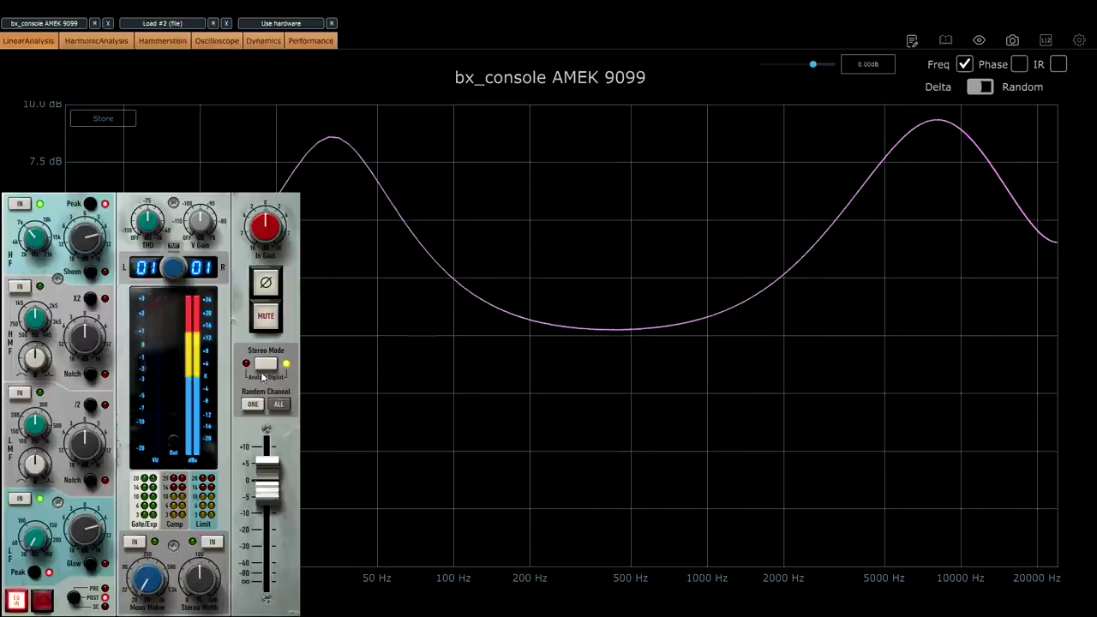
# Return to Analog stereo mode, zero the LF gain, raise an HF treble peak, and step to channel pair 06/07.
pyautogui.click(266, 366)
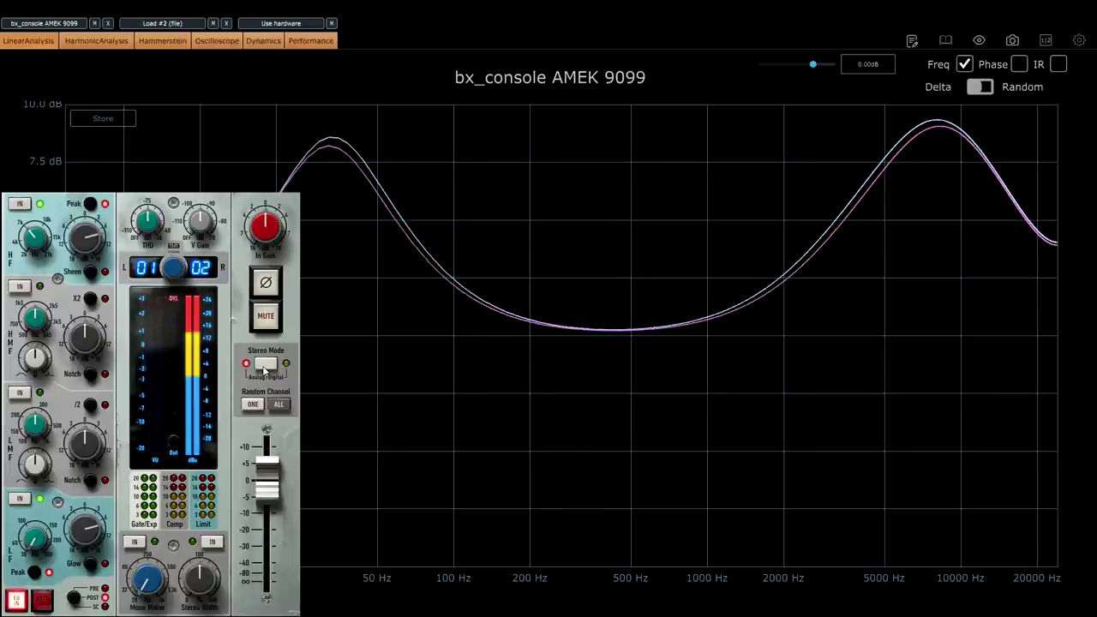
pyautogui.moveTo(88, 241); pyautogui.dragTo(92, 273)
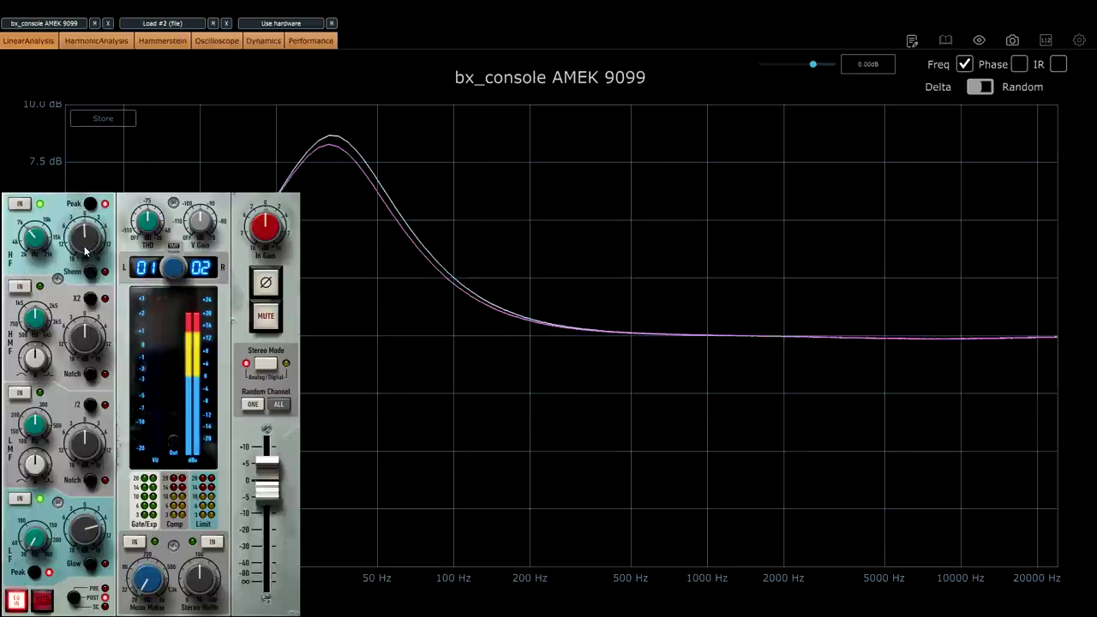
pyautogui.moveTo(89, 519); pyautogui.dragTo(89, 532)
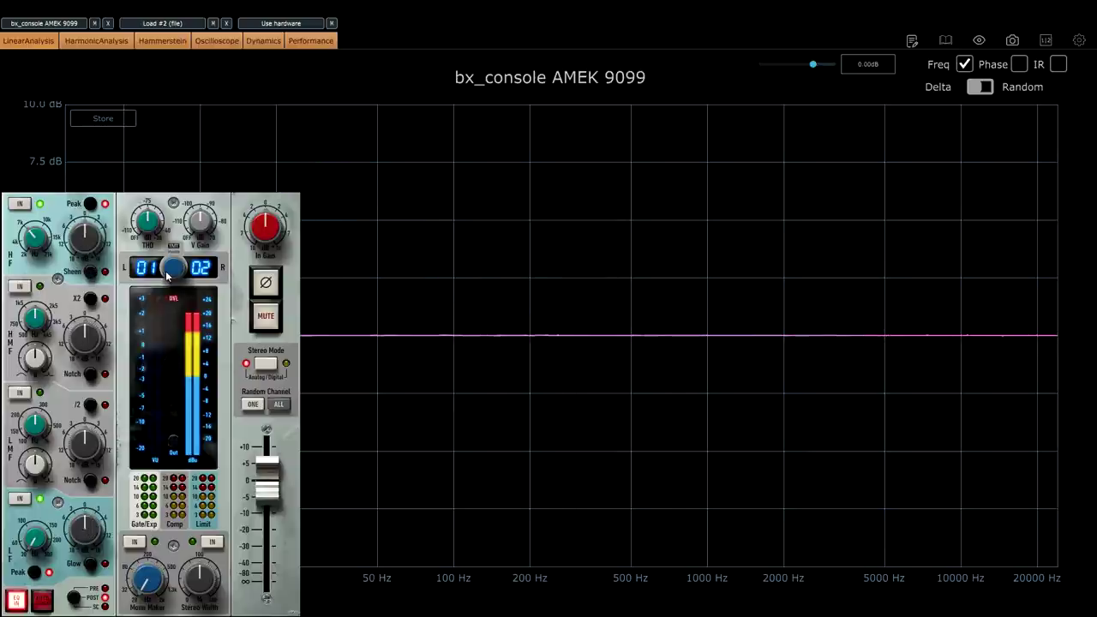
pyautogui.moveTo(165, 271); pyautogui.dragTo(168, 277)
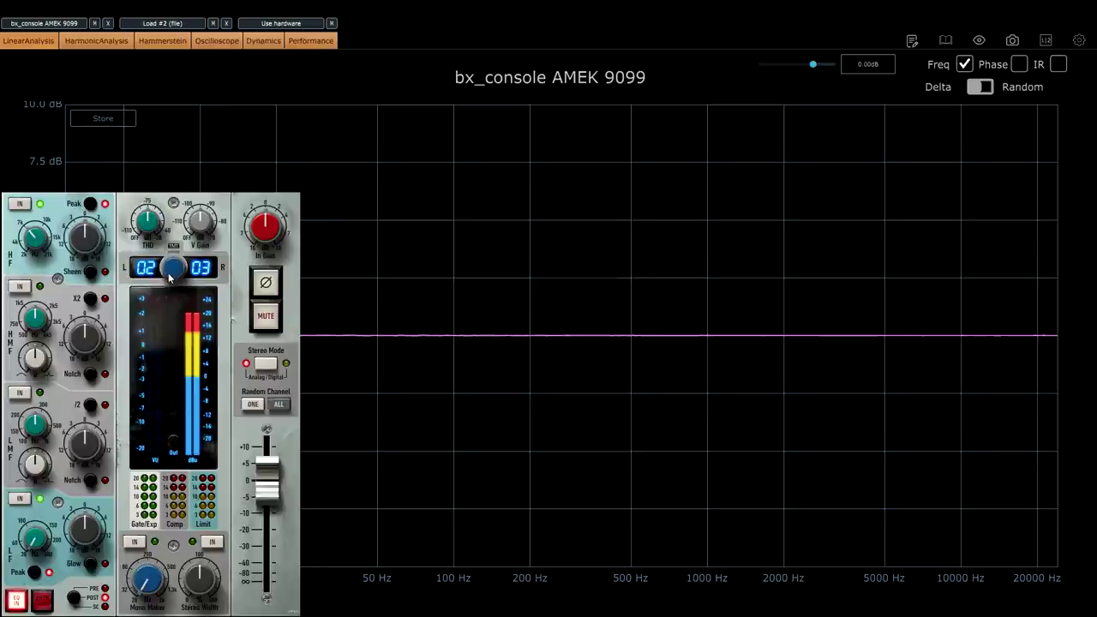
pyautogui.moveTo(90, 245); pyautogui.dragTo(88, 219)
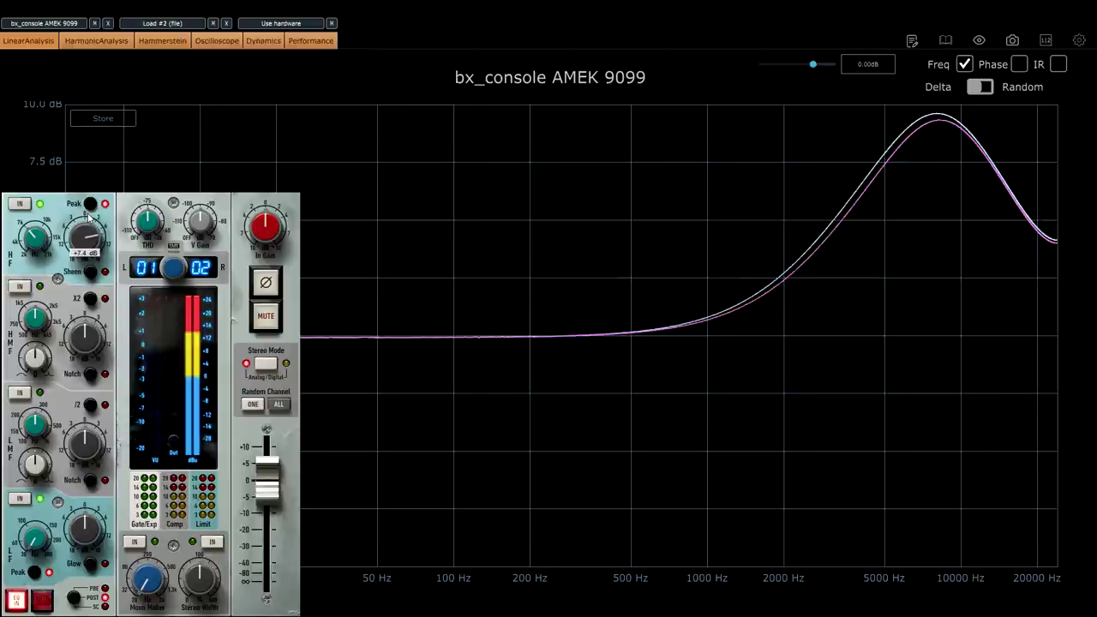
pyautogui.moveTo(176, 270)
pyautogui.mouseDown()
pyautogui.moveTo(169, 231)
pyautogui.moveTo(172, 254)
pyautogui.mouseUp()
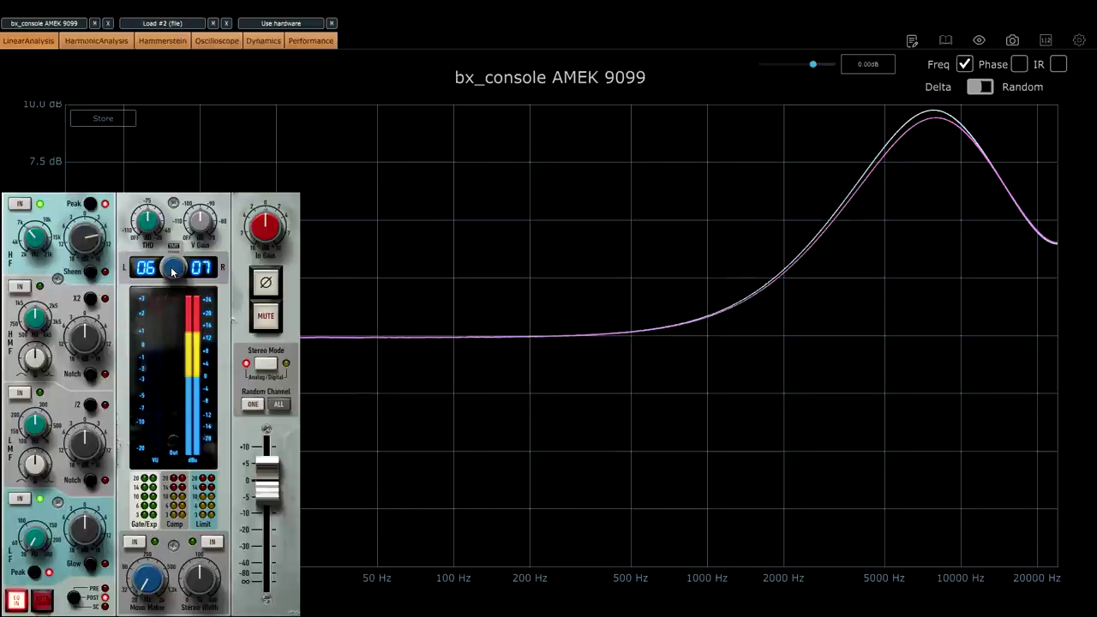
# Audition random channel pairs with the Random Channel button, ending on pair 02/03.
pyautogui.click(254, 407)
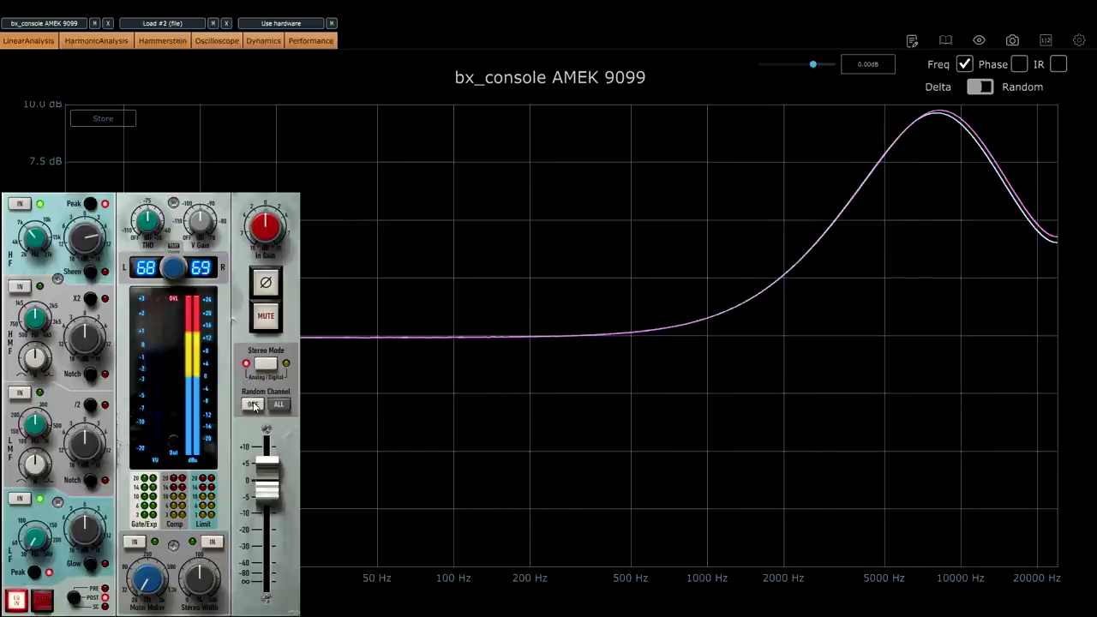
pyautogui.click(254, 406)
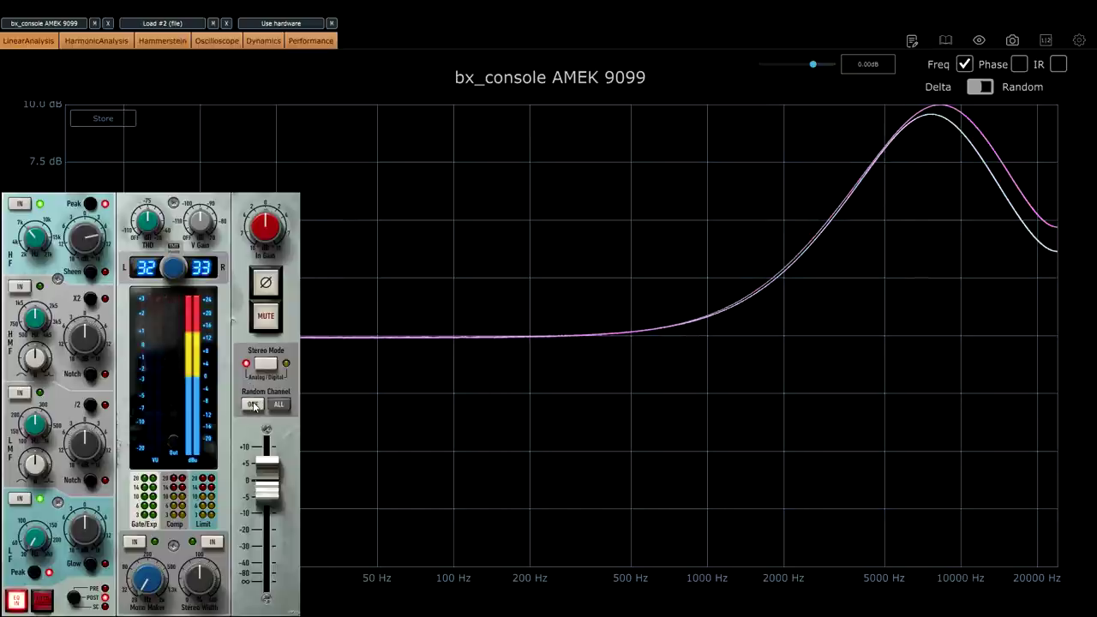
pyautogui.click(254, 406)
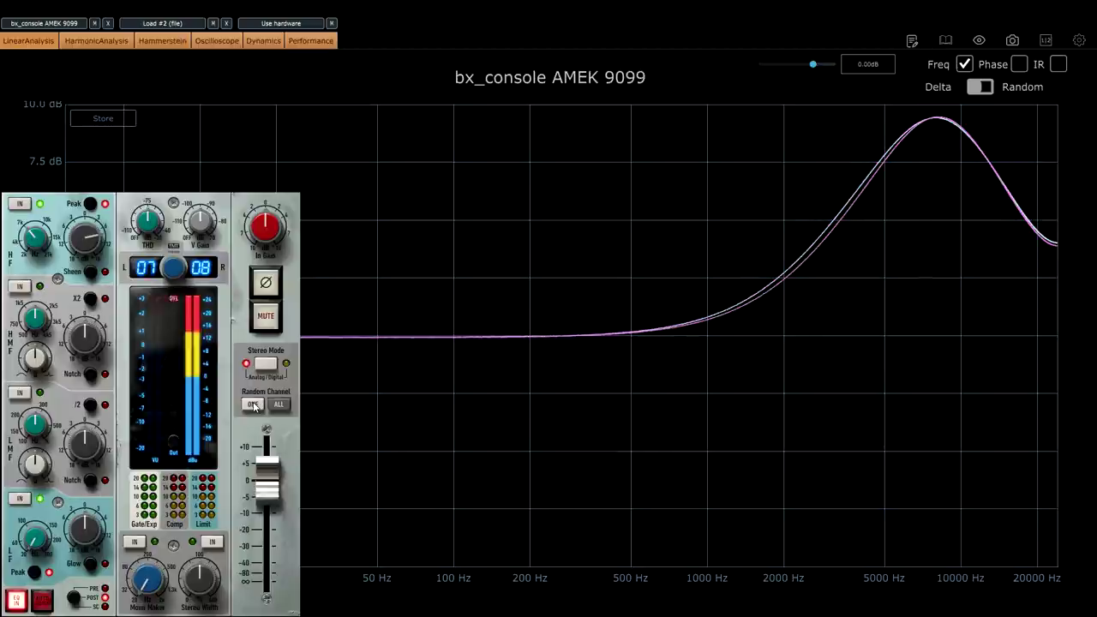
pyautogui.click(254, 407)
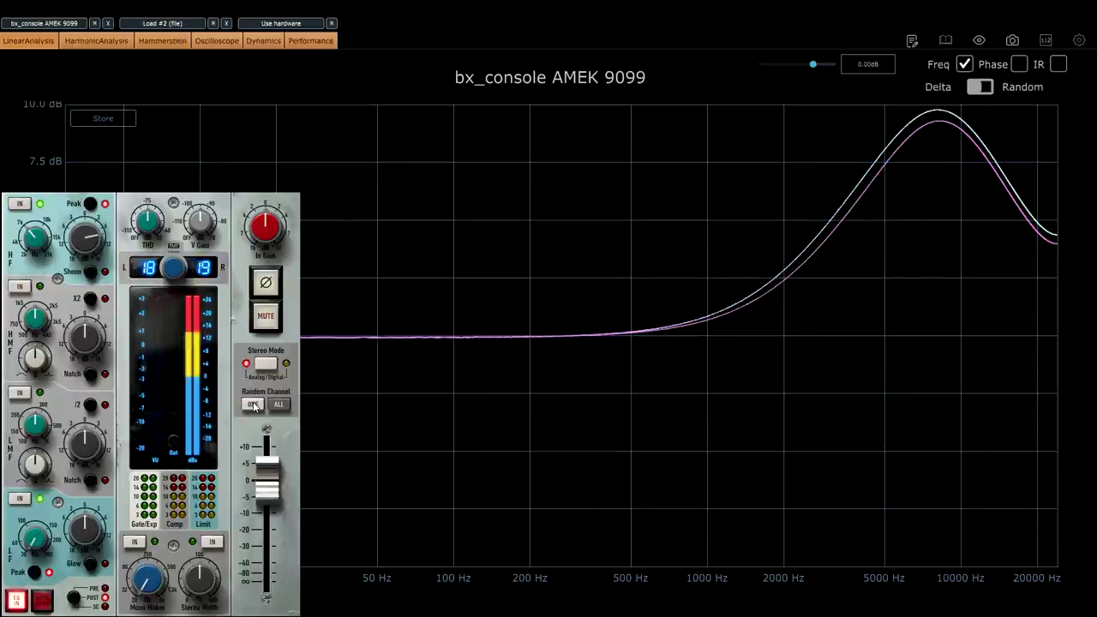
pyautogui.click(253, 406)
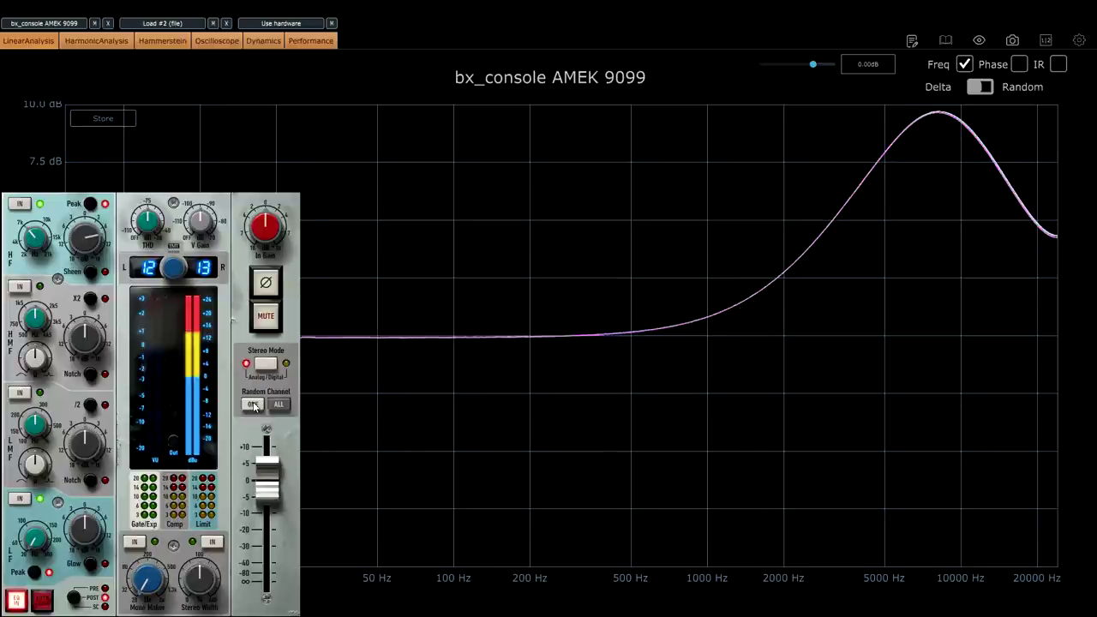
pyautogui.click(254, 406)
pyautogui.click(253, 406)
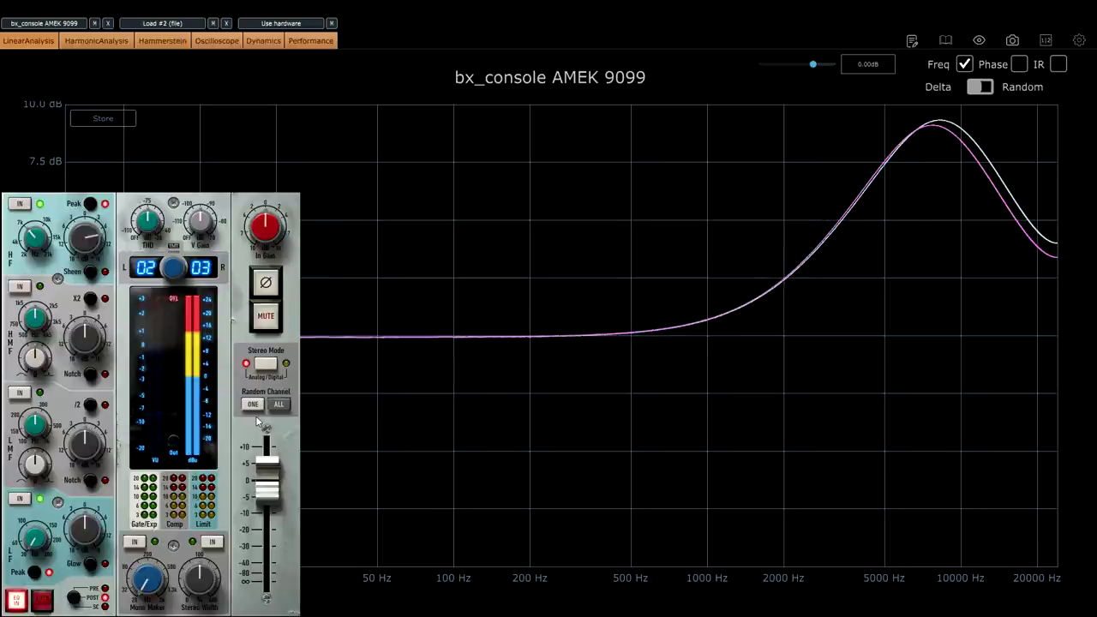
# Check the phase view, return to the frequency curve, and switch Stereo Mode to Digital.
pyautogui.click(1018, 64)
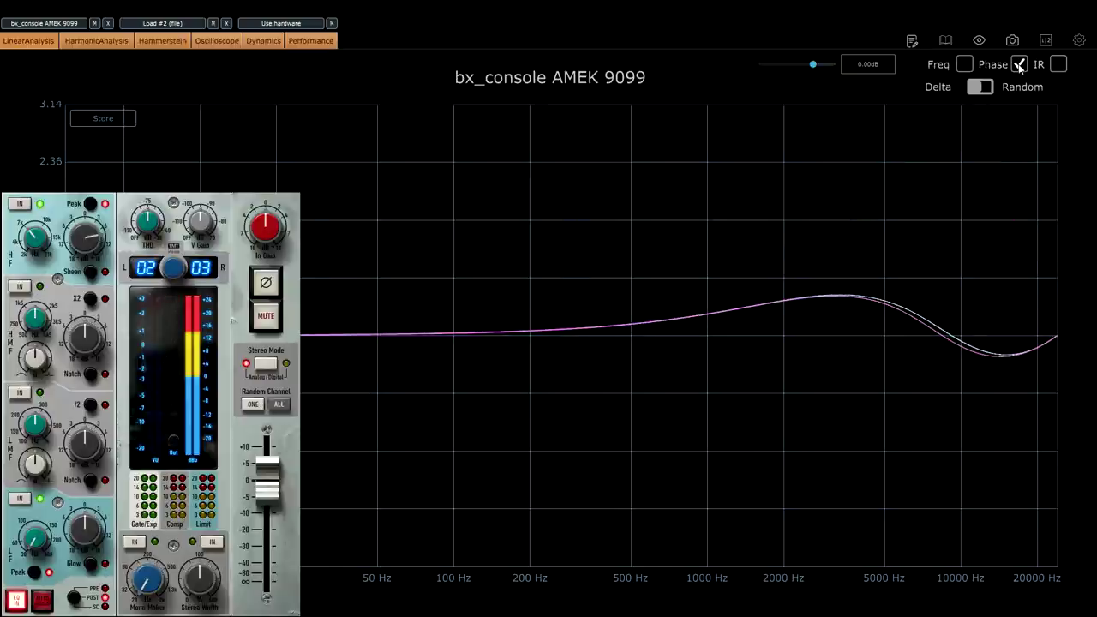
pyautogui.click(965, 65)
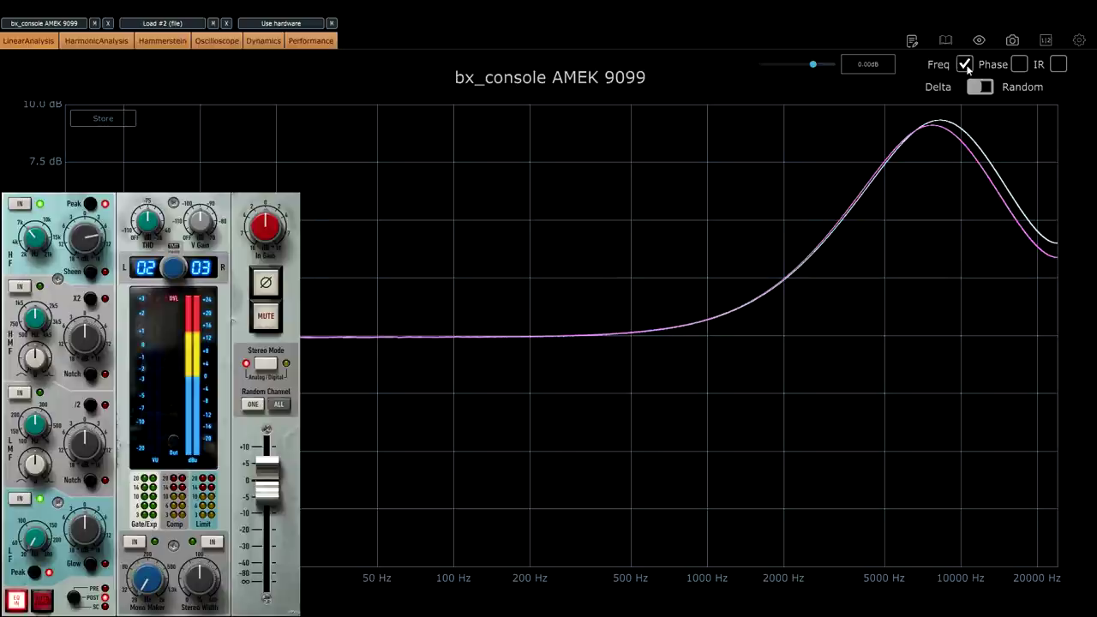
pyautogui.click(266, 367)
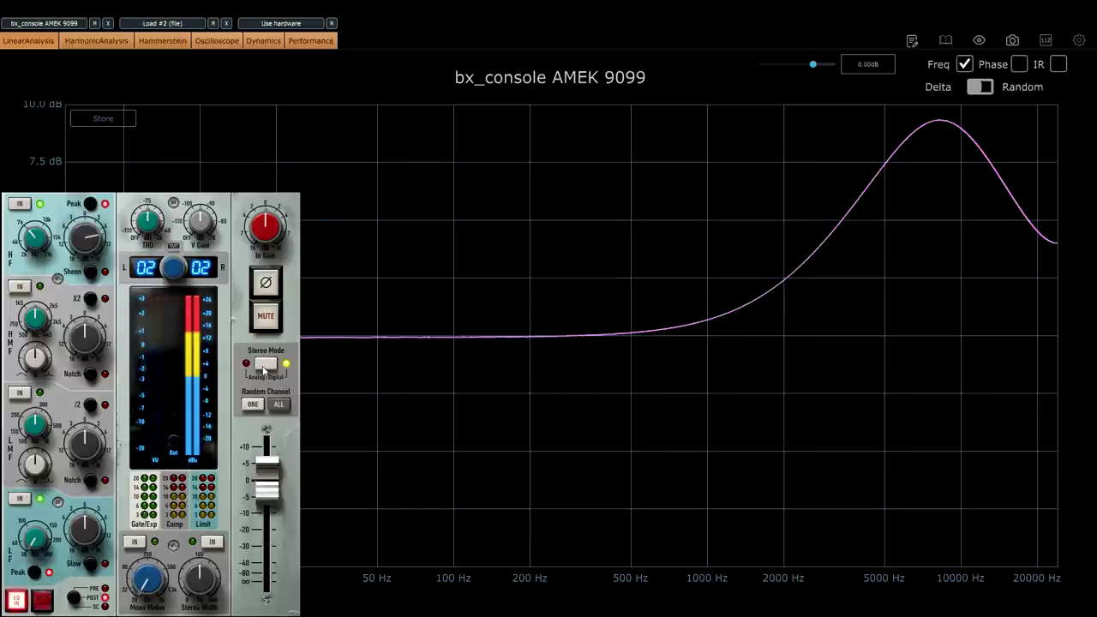
# Switch Stereo Mode back to Analog and select channel pair 01/02.
pyautogui.click(265, 367)
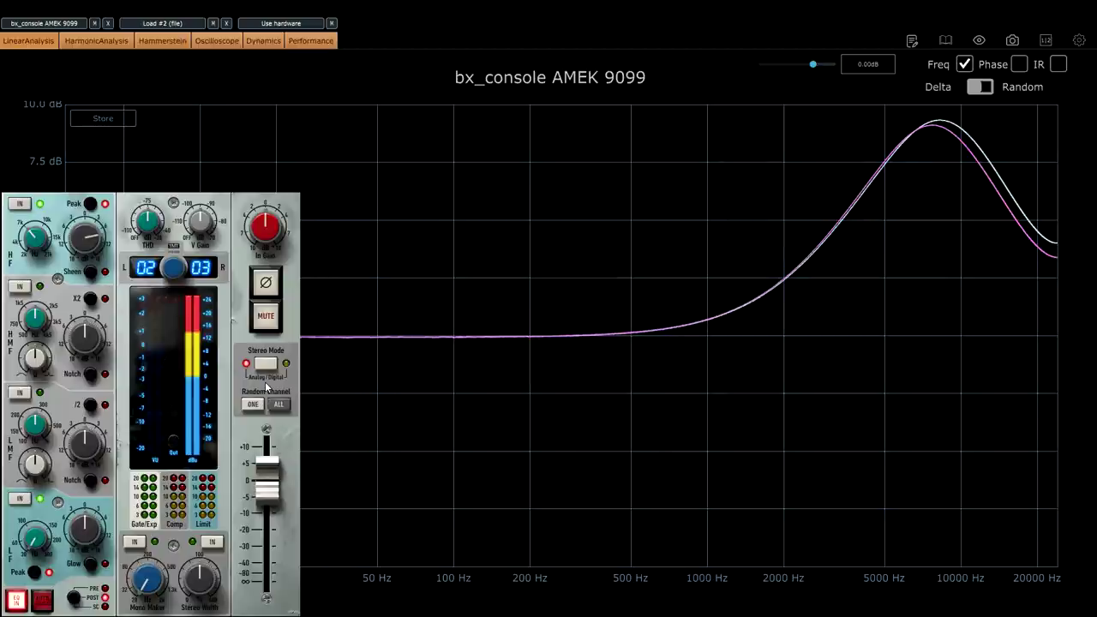
pyautogui.moveTo(177, 269); pyautogui.dragTo(177, 285)
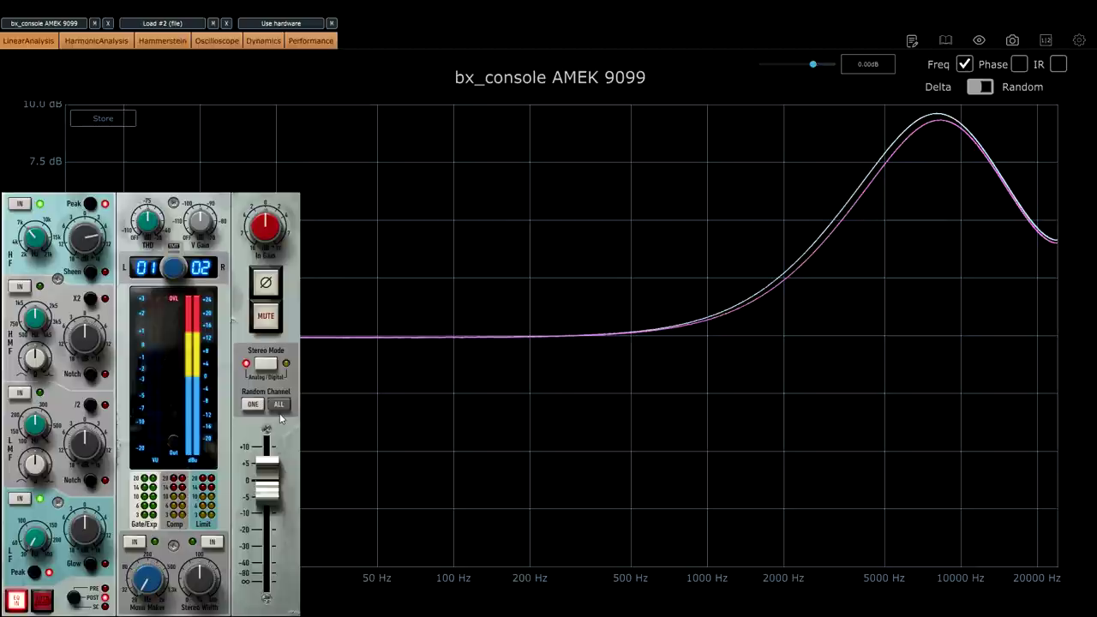
# Disable the HF band and enable HMF with about +4 dB gain and a low Q.
pyautogui.click(19, 204)
pyautogui.click(21, 287)
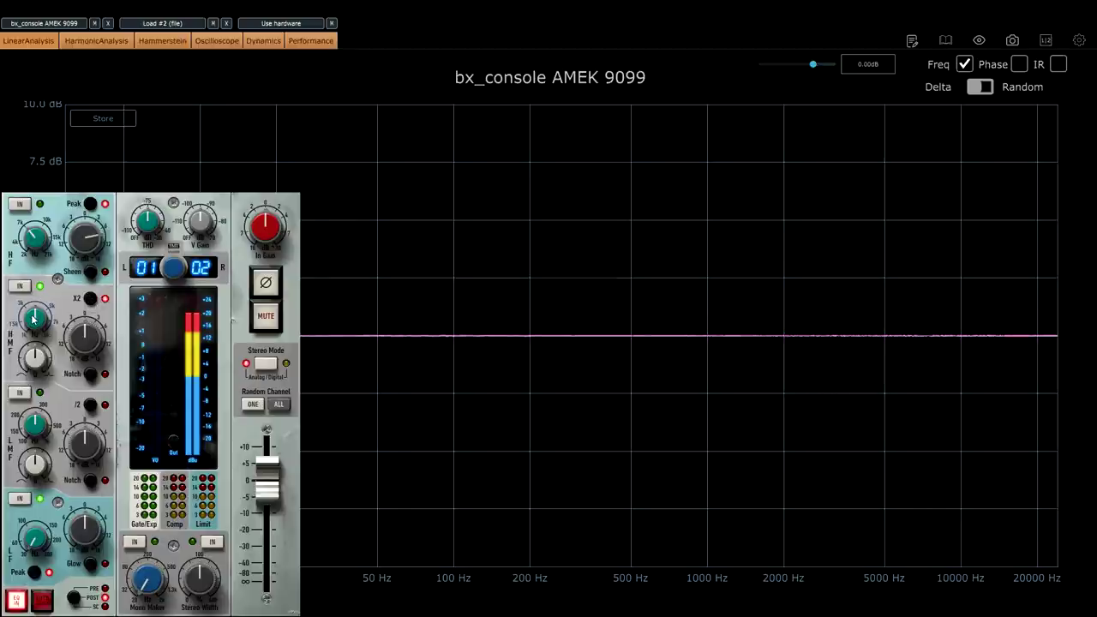
pyautogui.moveTo(34, 319)
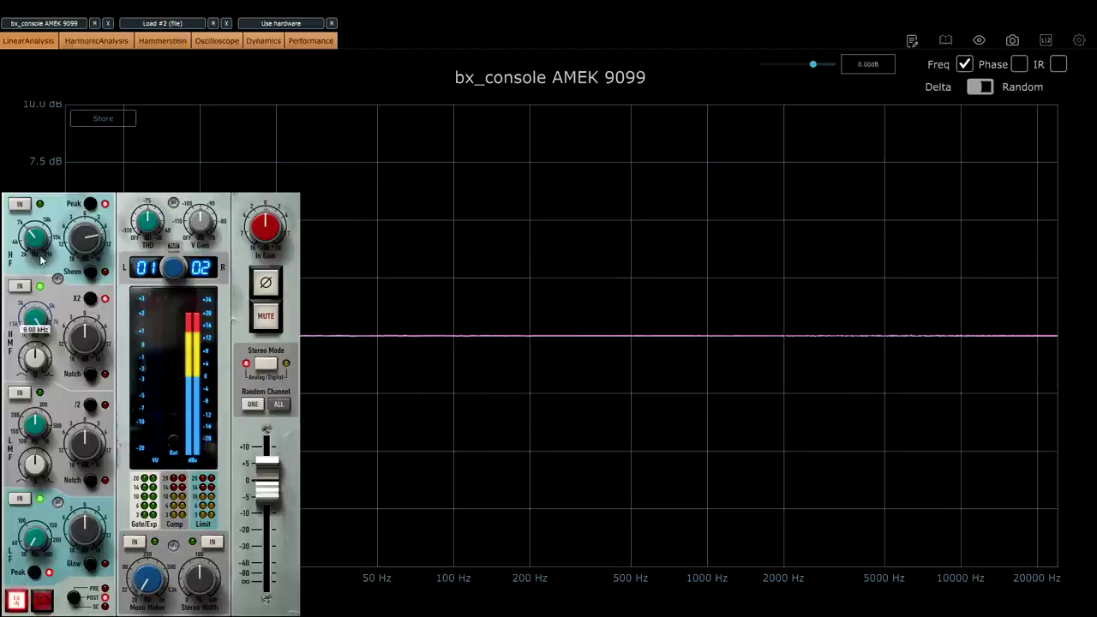
pyautogui.moveTo(91, 326); pyautogui.dragTo(79, 304)
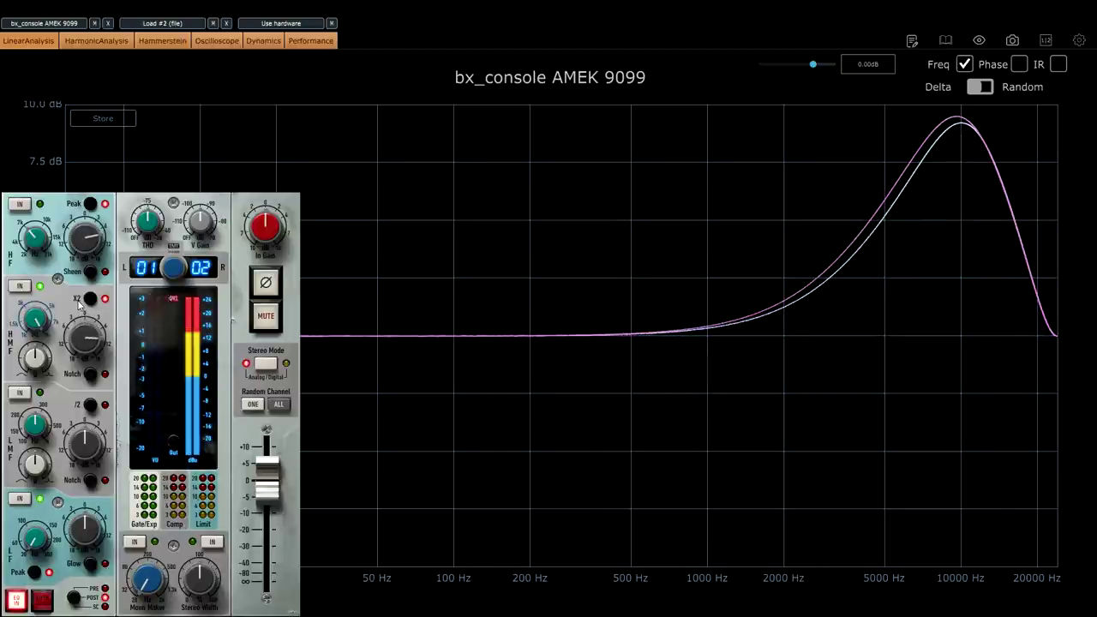
pyautogui.moveTo(35, 359)
pyautogui.mouseDown()
pyautogui.moveTo(30, 393)
pyautogui.moveTo(24, 384)
pyautogui.mouseUp()
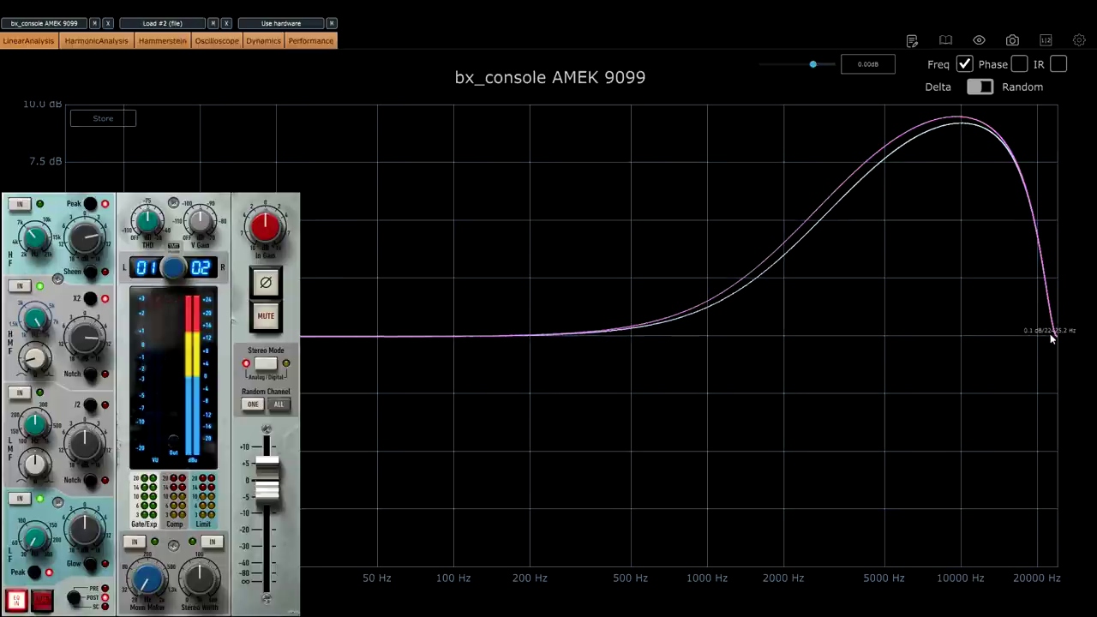
pyautogui.moveTo(43, 369)
pyautogui.mouseDown()
pyautogui.moveTo(31, 391)
pyautogui.moveTo(25, 257)
pyautogui.mouseUp()
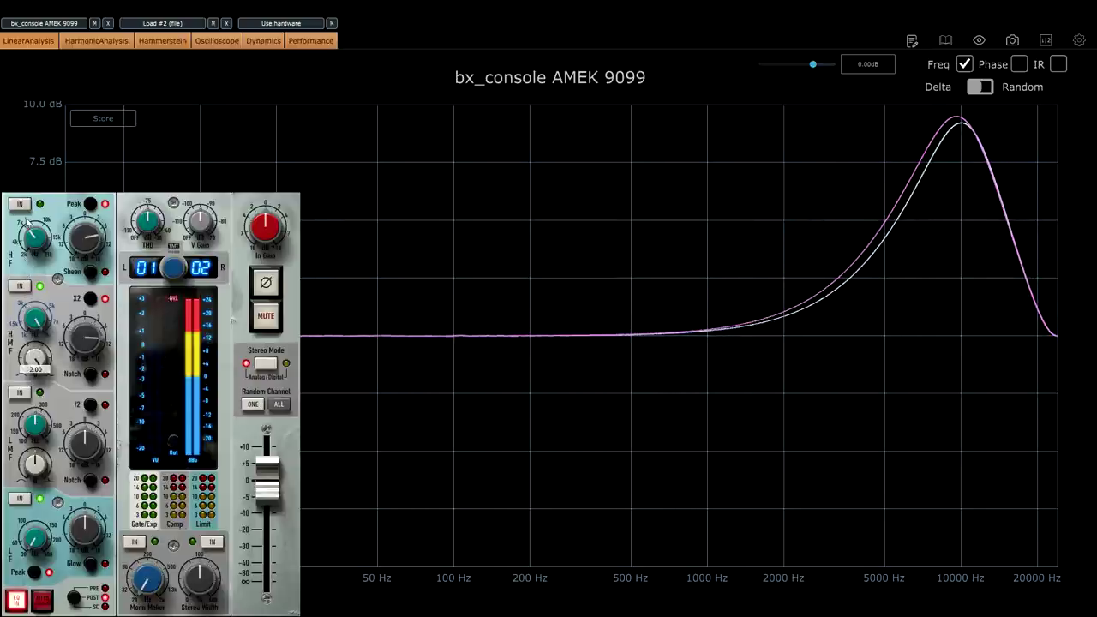
pyautogui.moveTo(34, 357)
pyautogui.mouseDown()
pyautogui.moveTo(37, 391)
pyautogui.moveTo(34, 345)
pyautogui.mouseUp()
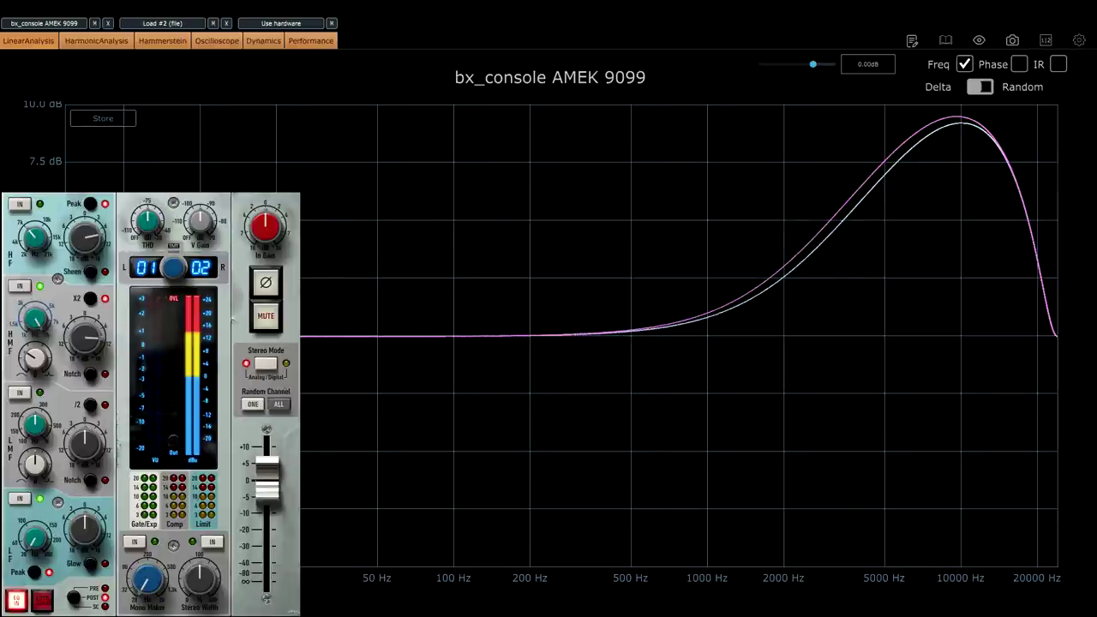
# Set the Plugin Doctor analysis sample rate to 192 kHz in Settings, then close it.
pyautogui.click(1079, 40)
pyautogui.moveTo(311, 162); pyautogui.dragTo(500, 162)
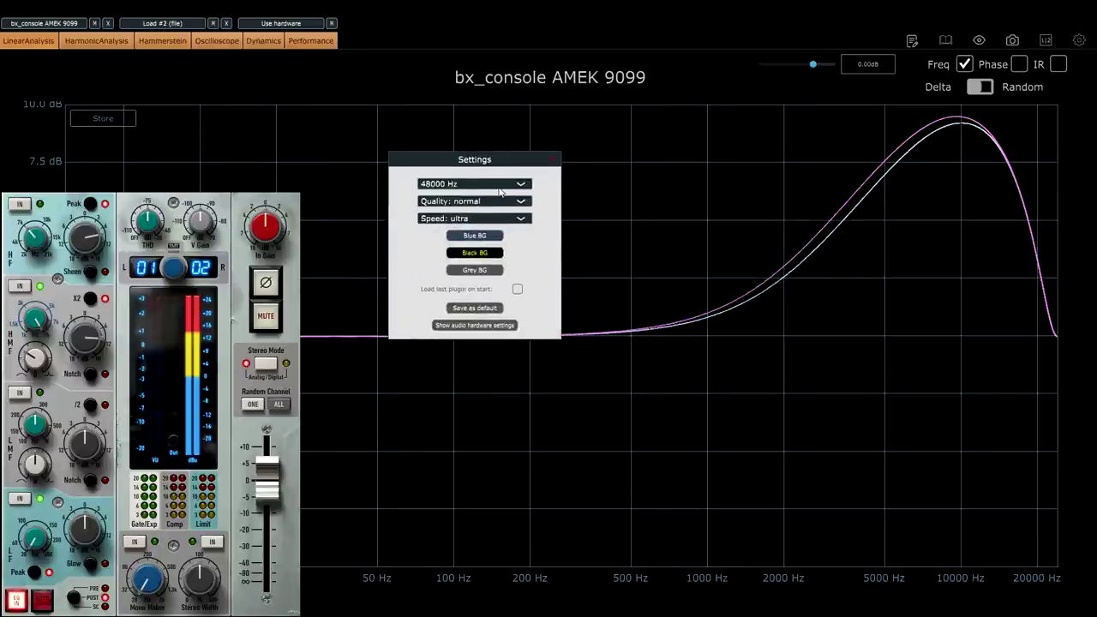
pyautogui.click(498, 185)
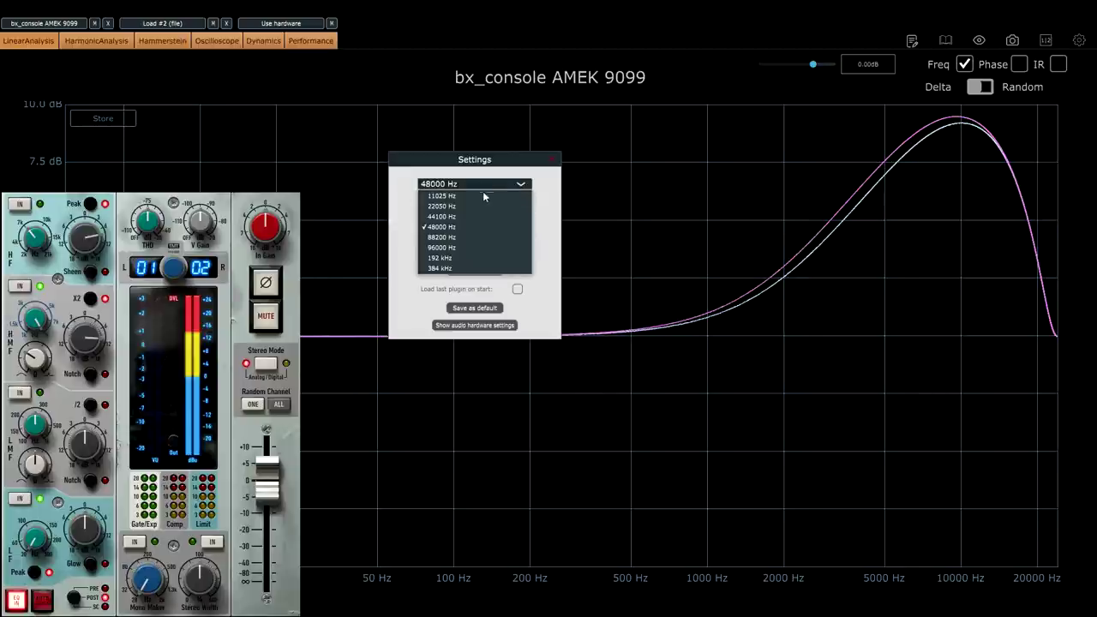
pyautogui.click(459, 259)
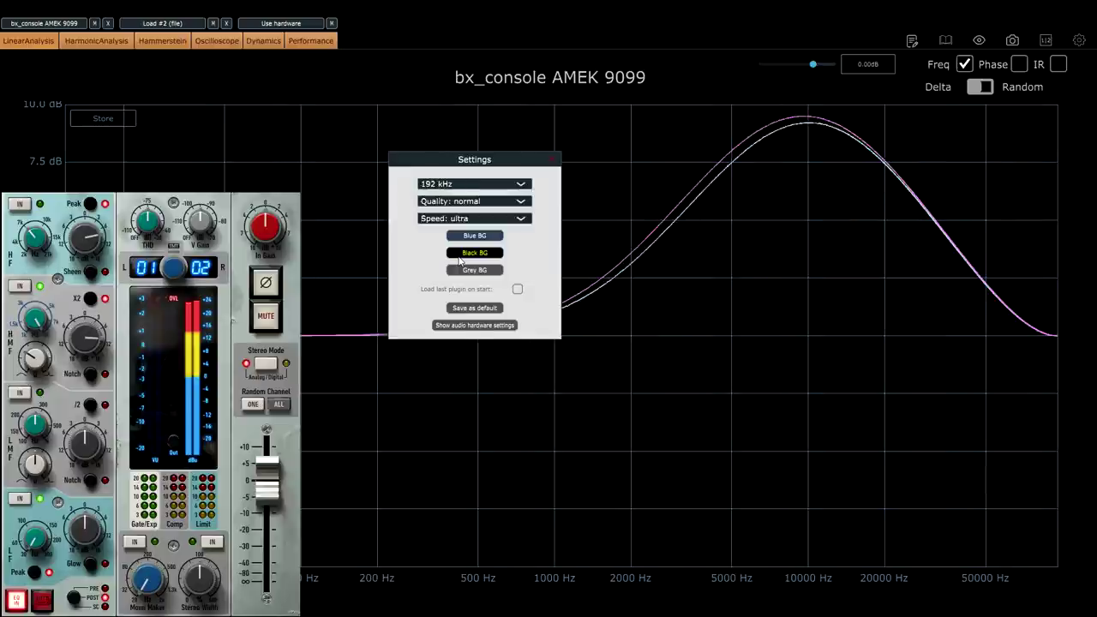
pyautogui.click(553, 162)
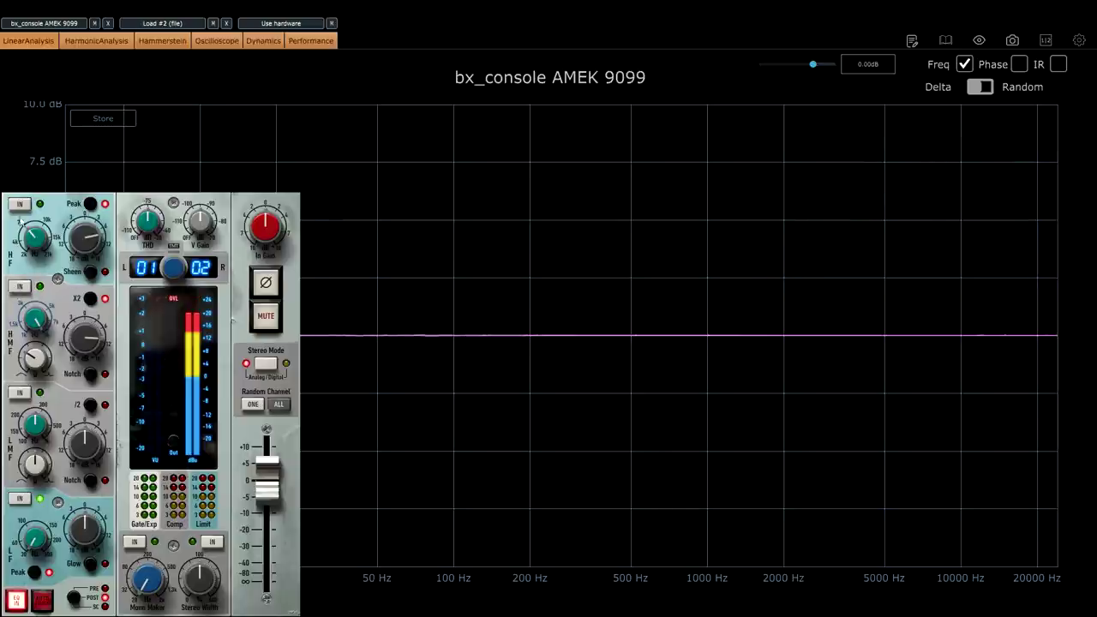
# Re-enable the HF band and raise its frequency from 7.2 kHz to about 15.7 kHz.
pyautogui.click(19, 207)
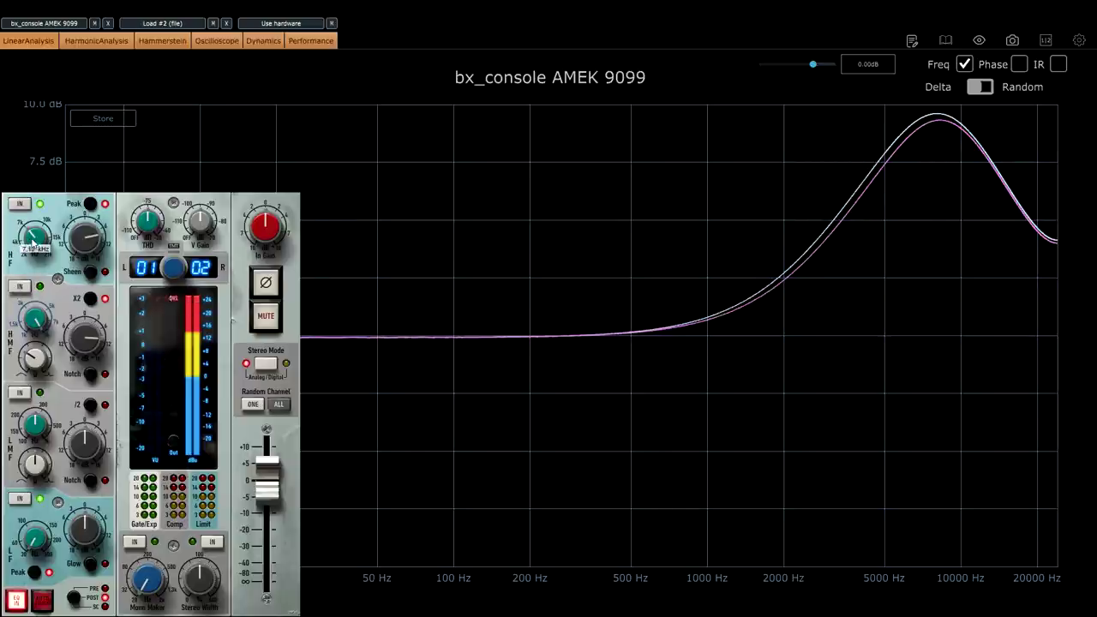
pyautogui.moveTo(30, 233)
pyautogui.mouseDown()
pyautogui.moveTo(28, 196)
pyautogui.moveTo(26, 218)
pyautogui.mouseUp()
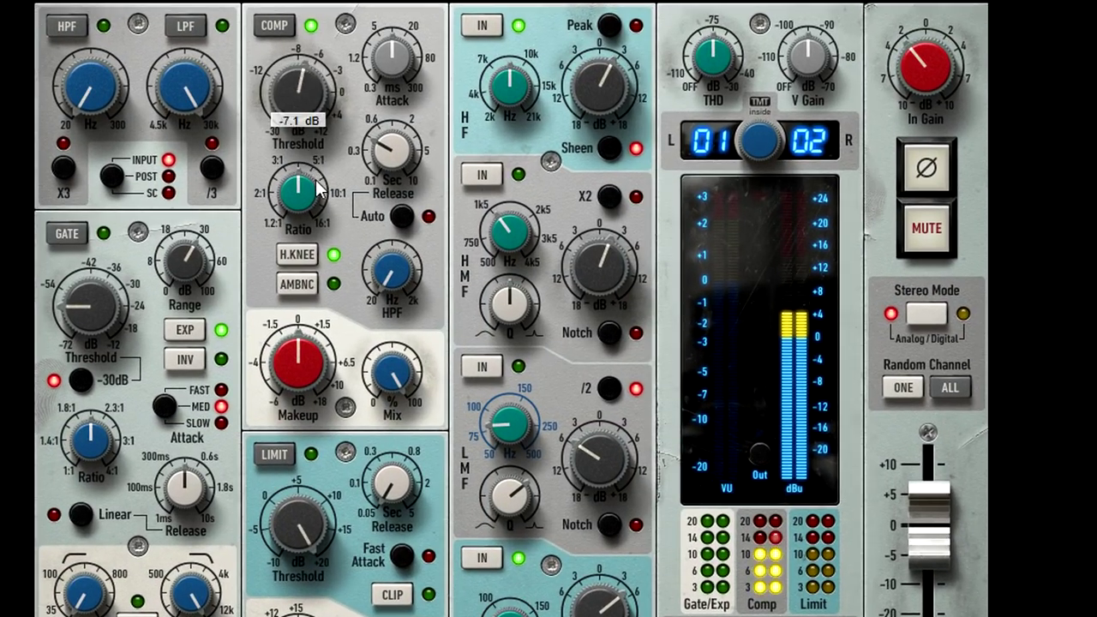
# Add about 6 dB compressor makeup gain and set release to about 0.45 s.
pyautogui.moveTo(300, 353); pyautogui.dragTo(296, 315)
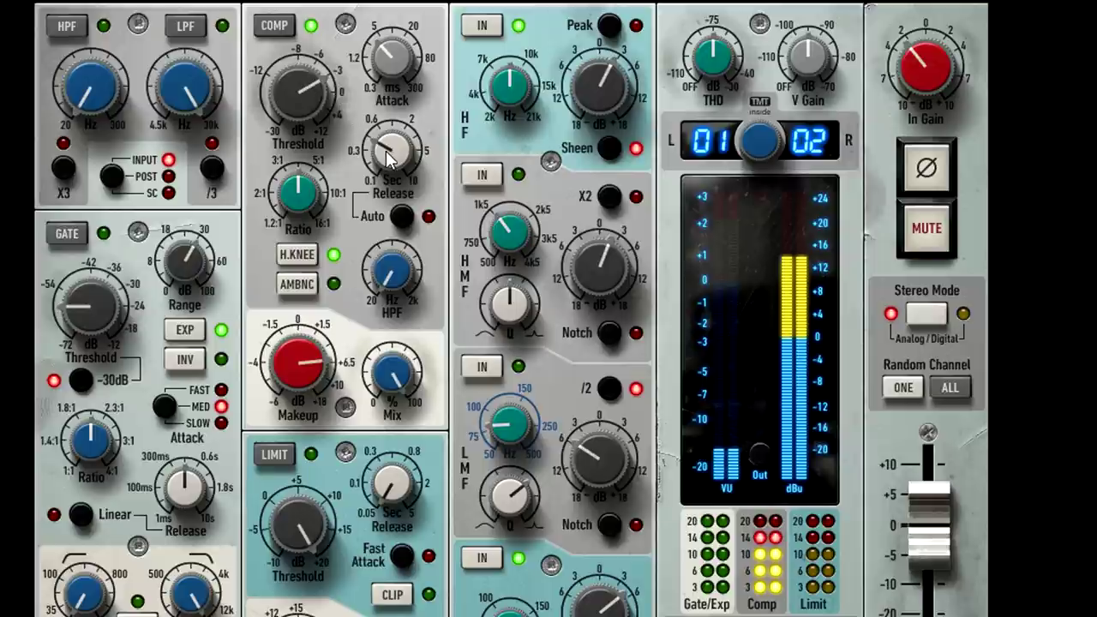
pyautogui.moveTo(394, 162); pyautogui.dragTo(398, 219)
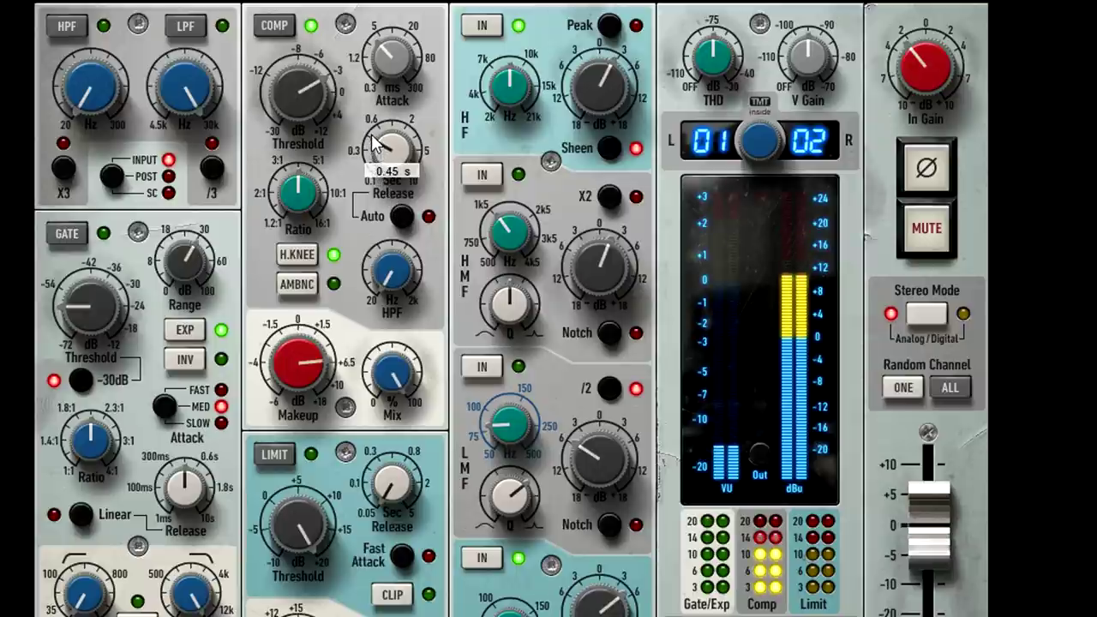
pyautogui.moveTo(374, 142); pyautogui.dragTo(391, 158)
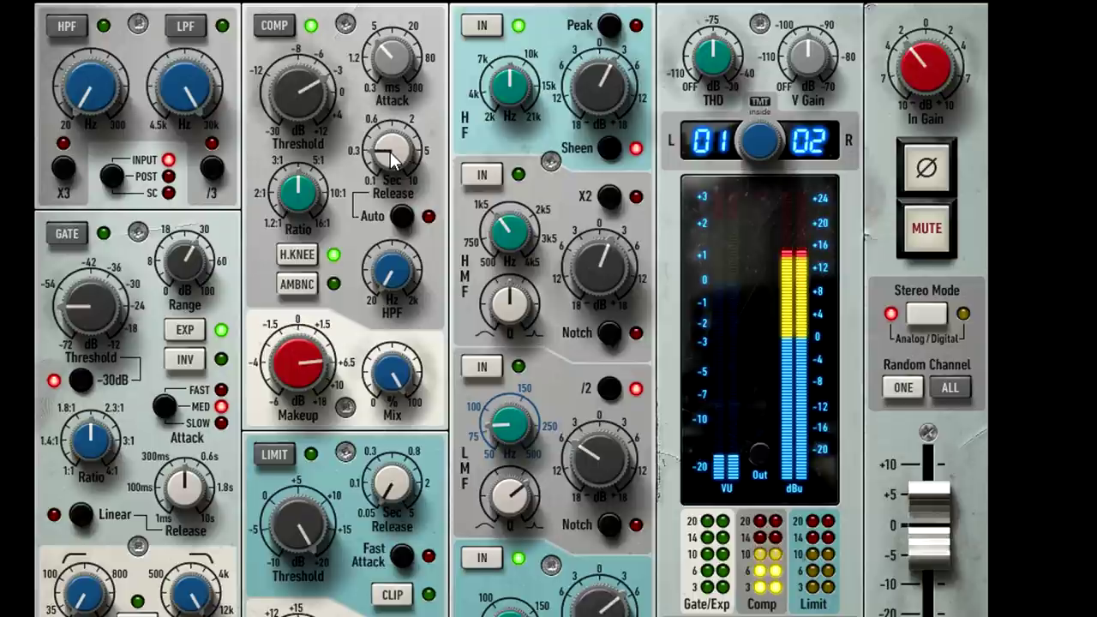
# Shorten attack, set ratio to 2.4:1 and threshold to -6.4 dB, and enable Auto release.
pyautogui.moveTo(395, 60)
pyautogui.mouseDown()
pyautogui.moveTo(394, 82)
pyautogui.moveTo(388, 44)
pyautogui.moveTo(397, 37)
pyautogui.mouseUp()
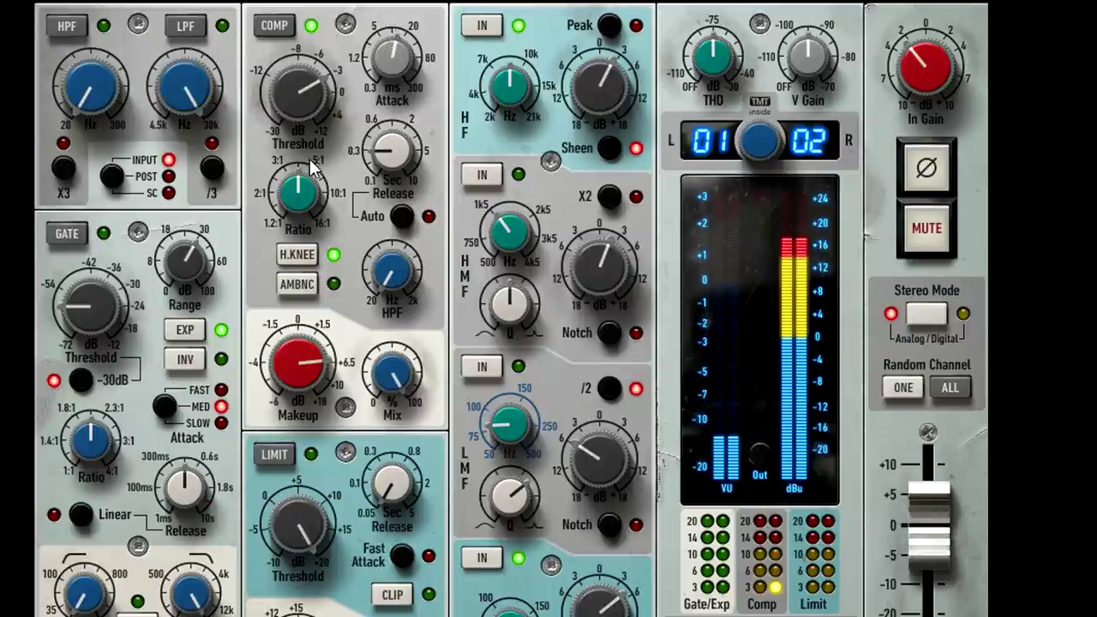
pyautogui.moveTo(302, 194); pyautogui.dragTo(306, 219)
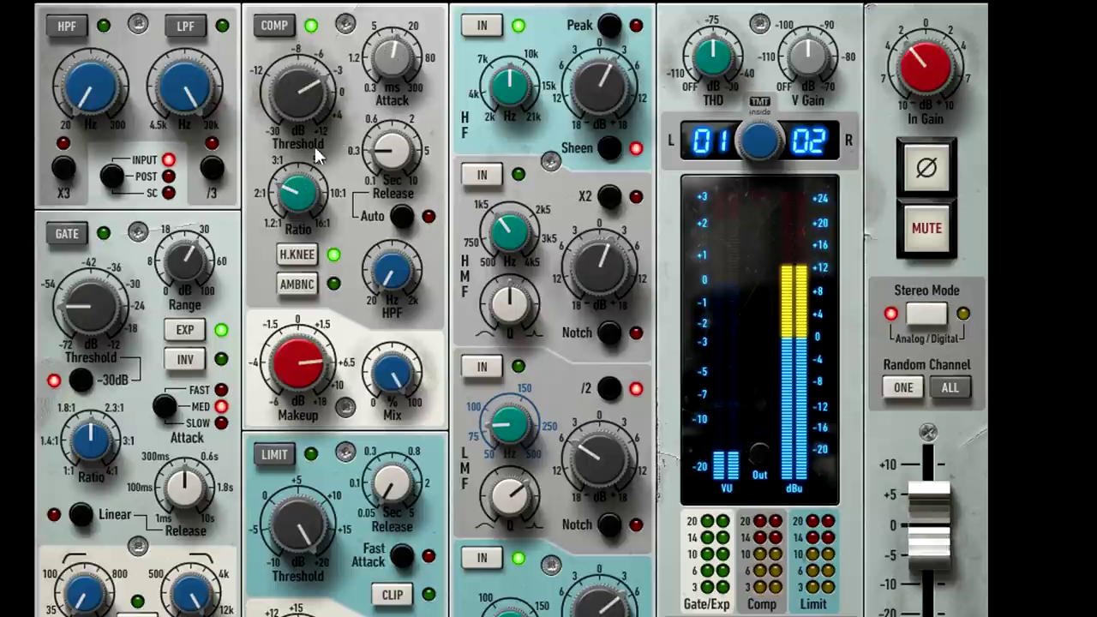
pyautogui.moveTo(310, 113); pyautogui.dragTo(311, 118)
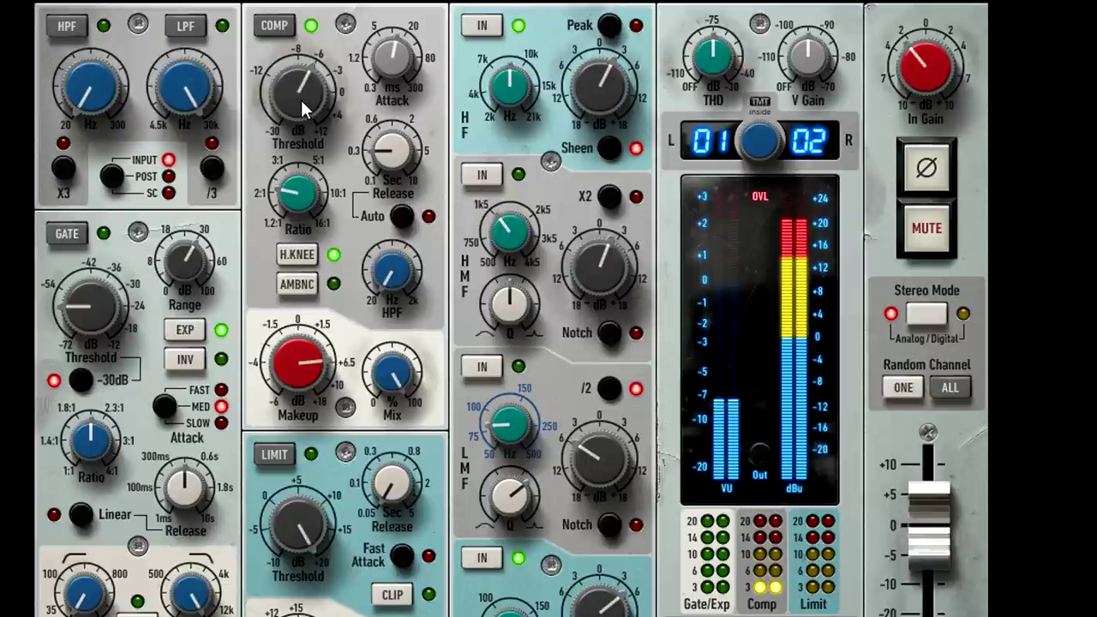
pyautogui.moveTo(300, 93); pyautogui.dragTo(308, 108)
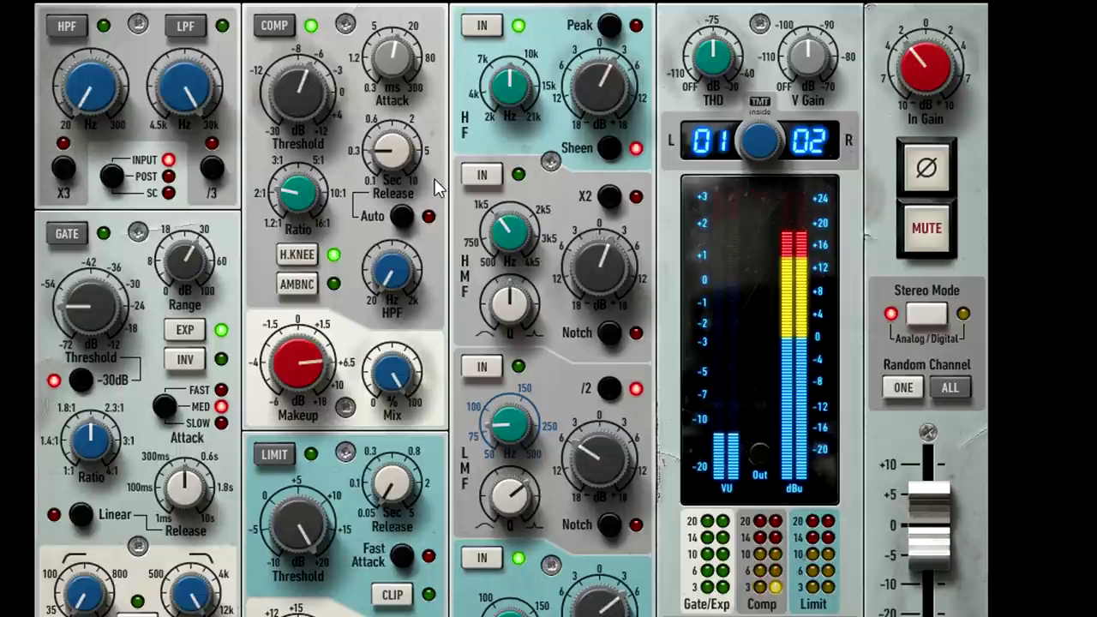
pyautogui.click(414, 218)
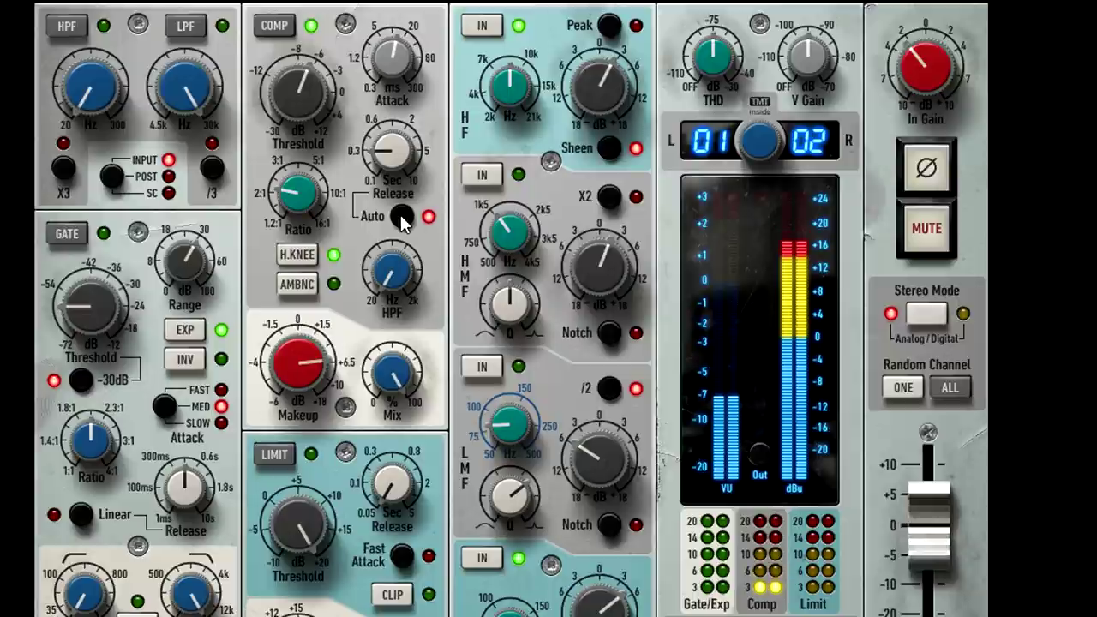
# Turn Auto release off, set compressor release to about 0.41 s and ratio to 4:1.
pyautogui.click(402, 216)
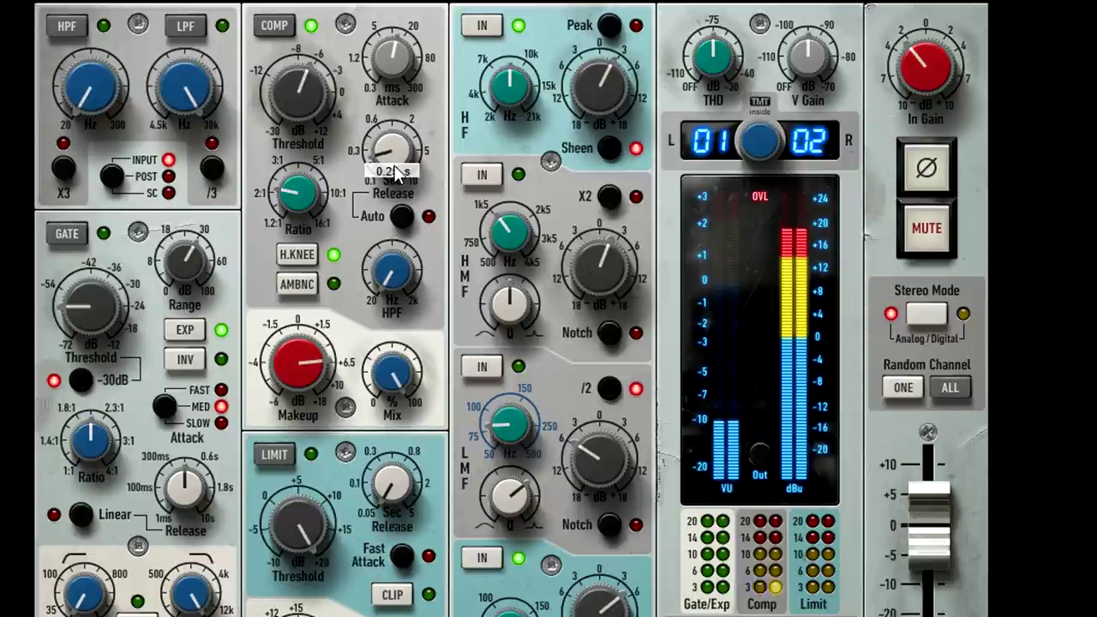
pyautogui.click(402, 216)
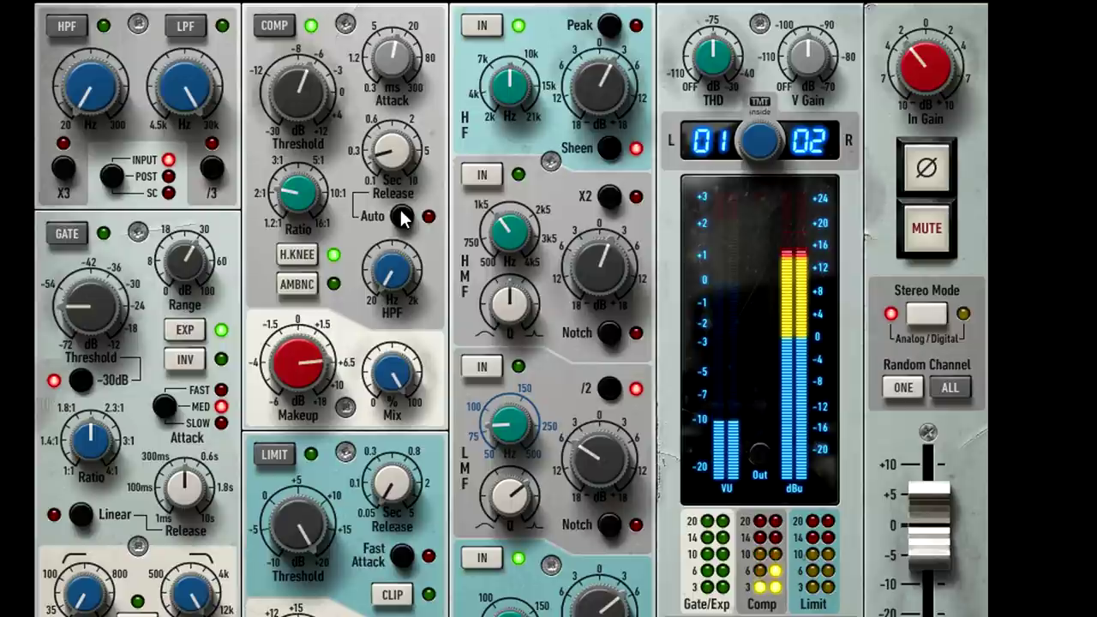
pyautogui.moveTo(395, 168); pyautogui.dragTo(394, 137)
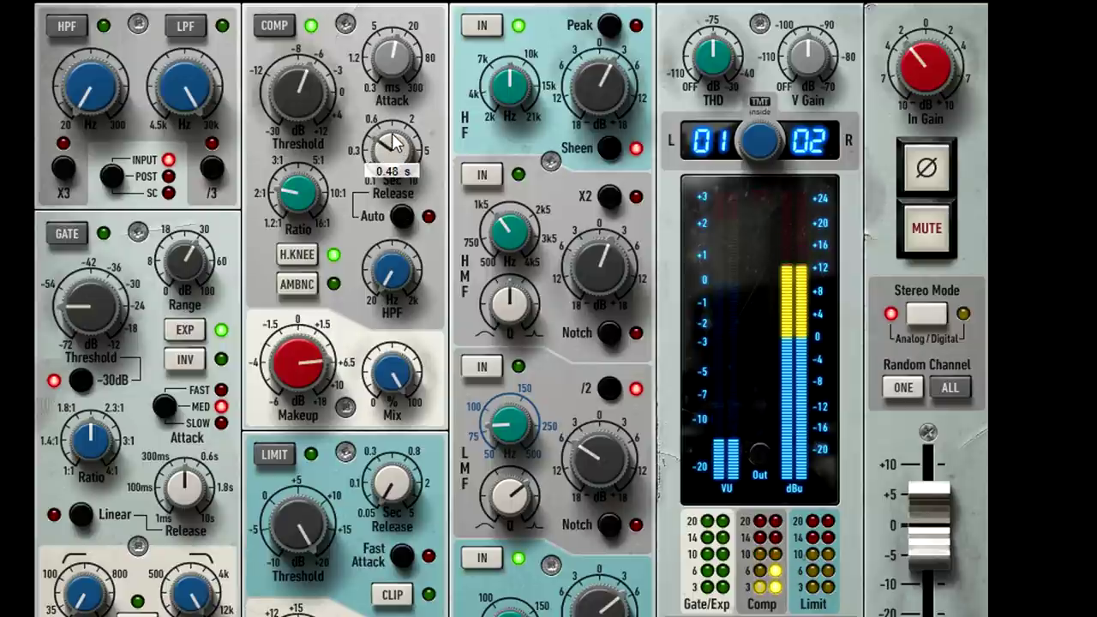
pyautogui.click(407, 222)
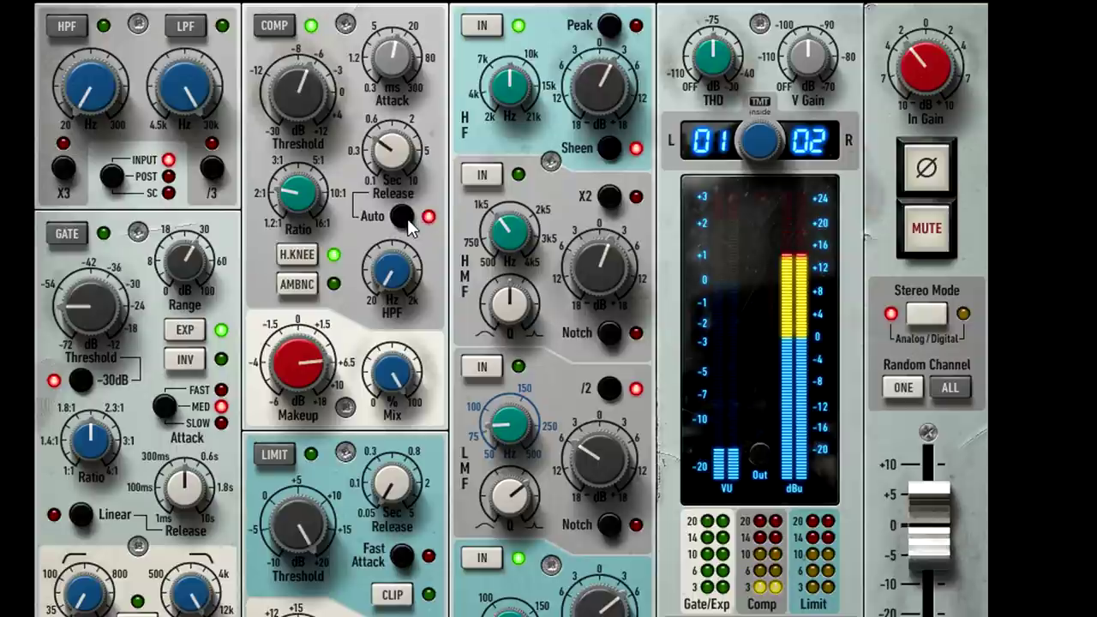
pyautogui.moveTo(398, 180); pyautogui.dragTo(394, 49)
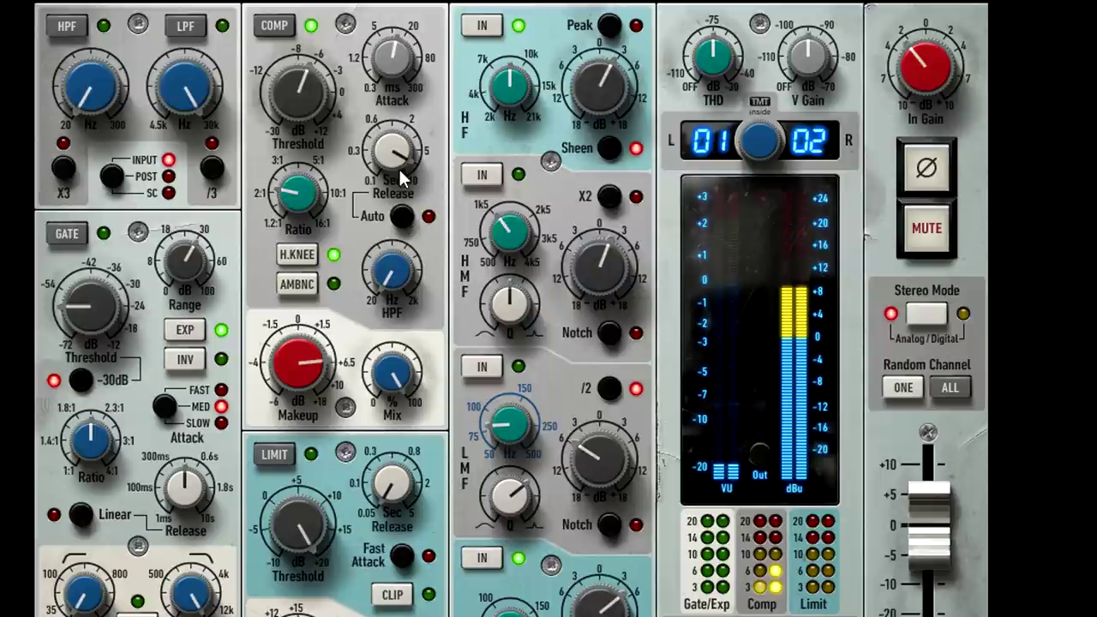
pyautogui.moveTo(391, 150)
pyautogui.moveTo(397, 184); pyautogui.dragTo(403, 288)
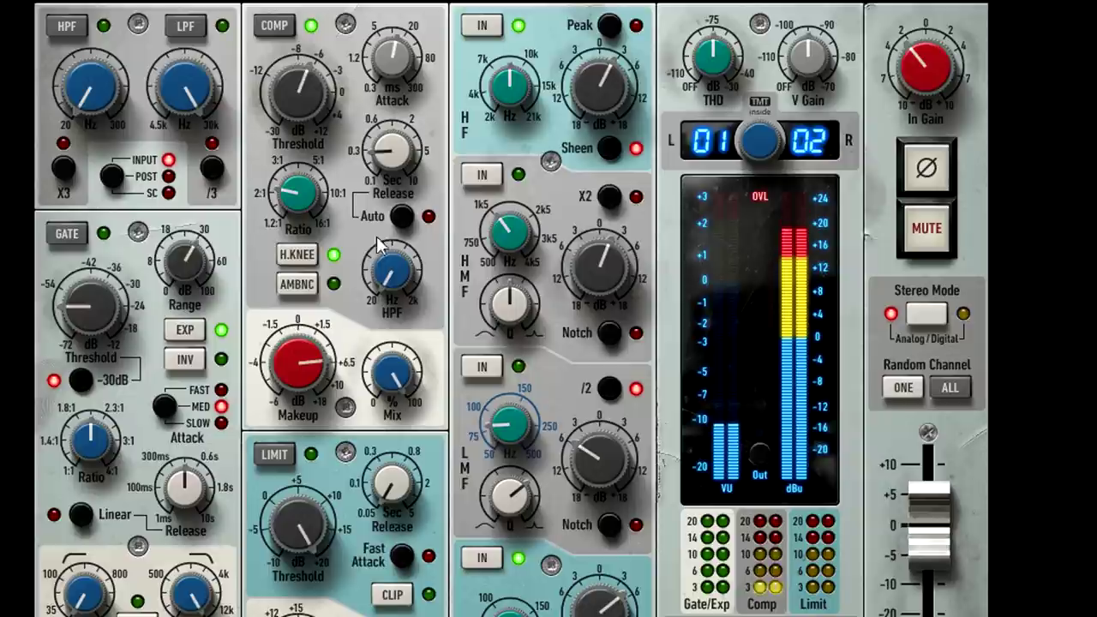
pyautogui.moveTo(300, 205)
pyautogui.mouseDown()
pyautogui.moveTo(299, 159)
pyautogui.moveTo(300, 183)
pyautogui.mouseUp()
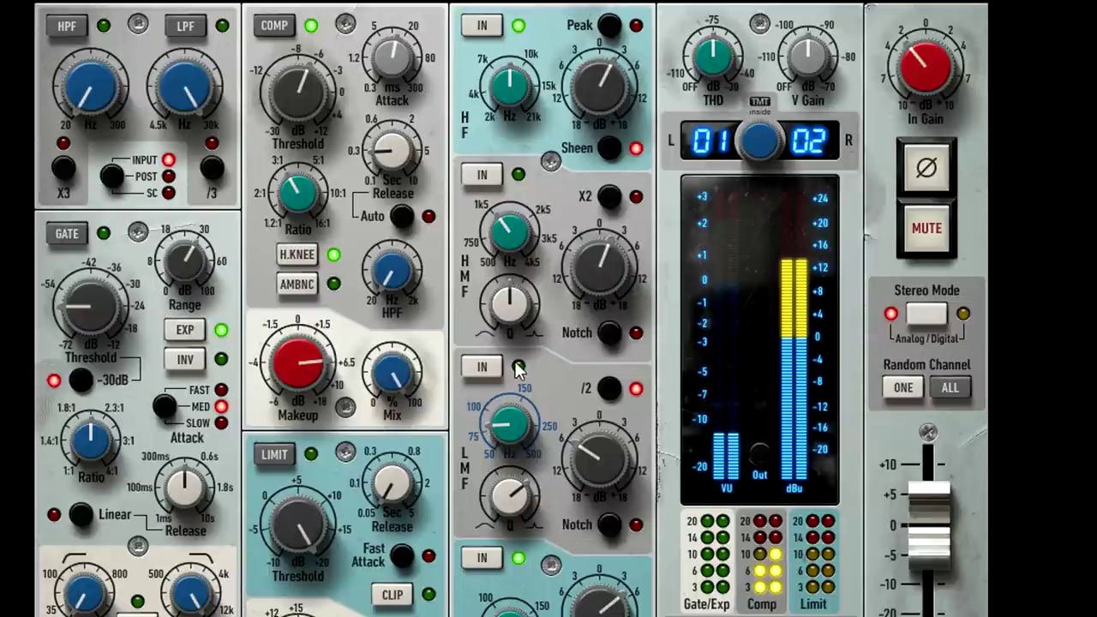
# Ease the ratio down, lower limiter threshold, set limiter release 0.23 s, disable Fast Attack.
pyautogui.moveTo(302, 194); pyautogui.dragTo(304, 210)
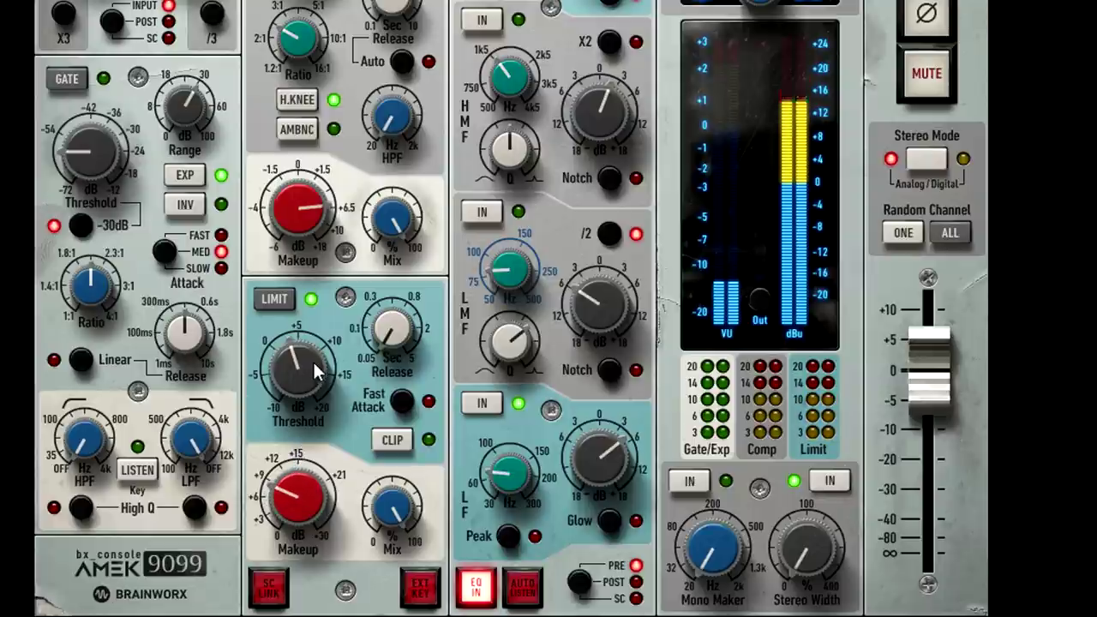
pyautogui.moveTo(314, 371); pyautogui.dragTo(324, 386)
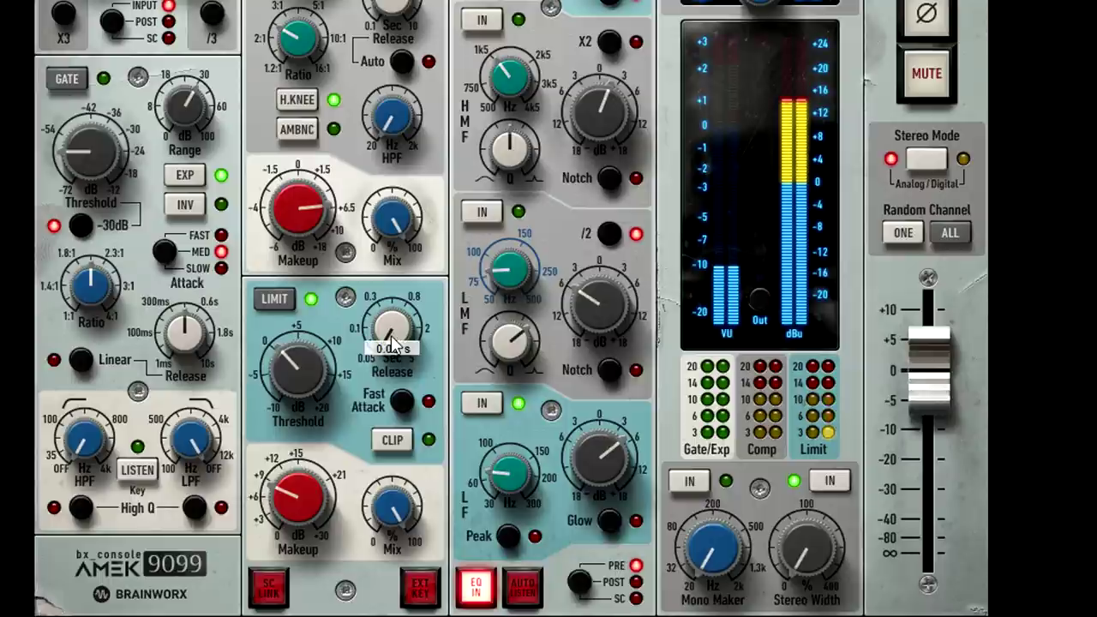
pyautogui.moveTo(392, 343)
pyautogui.mouseDown()
pyautogui.moveTo(396, 242)
pyautogui.moveTo(391, 315)
pyautogui.moveTo(408, 300)
pyautogui.moveTo(411, 350)
pyautogui.mouseUp()
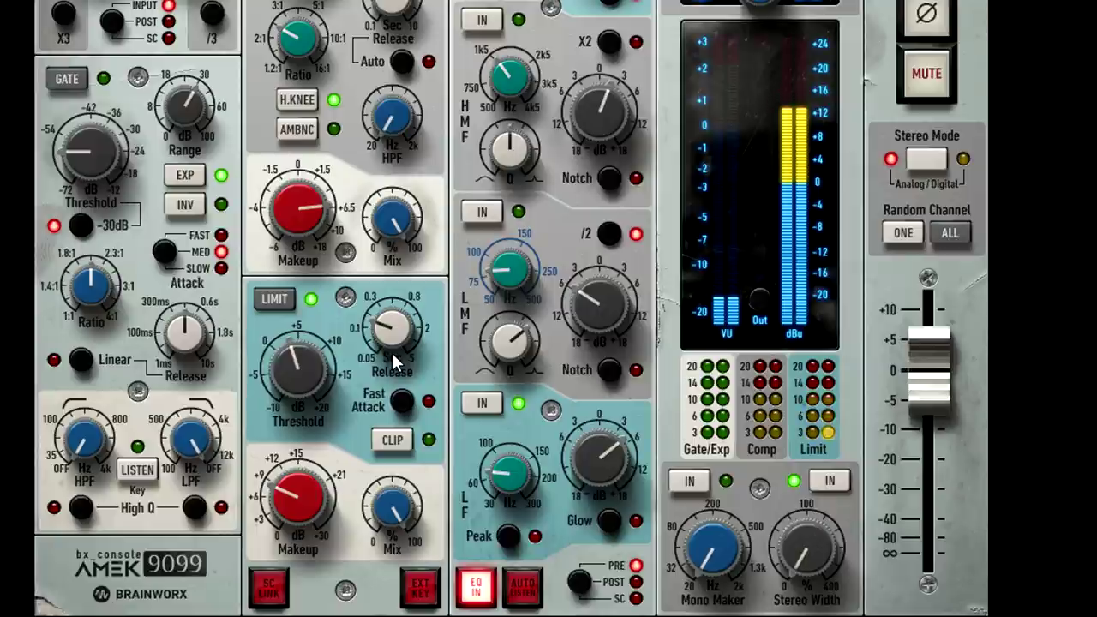
pyautogui.click(400, 398)
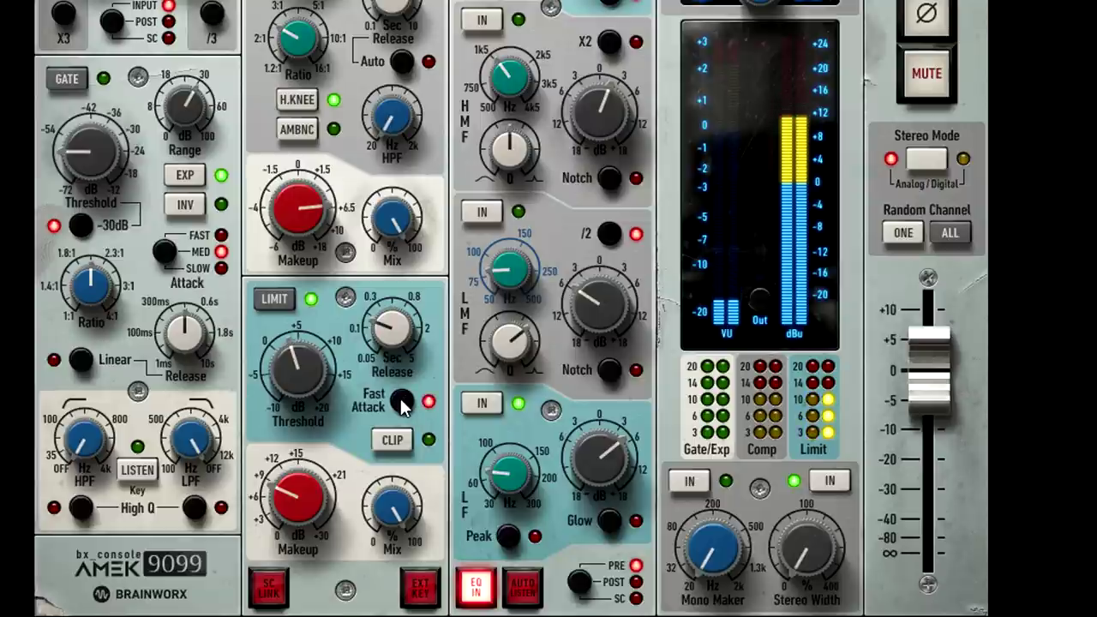
# Put the limiter in Clip mode, lower its makeup, and set threshold to +12.8 dB.
pyautogui.click(400, 400)
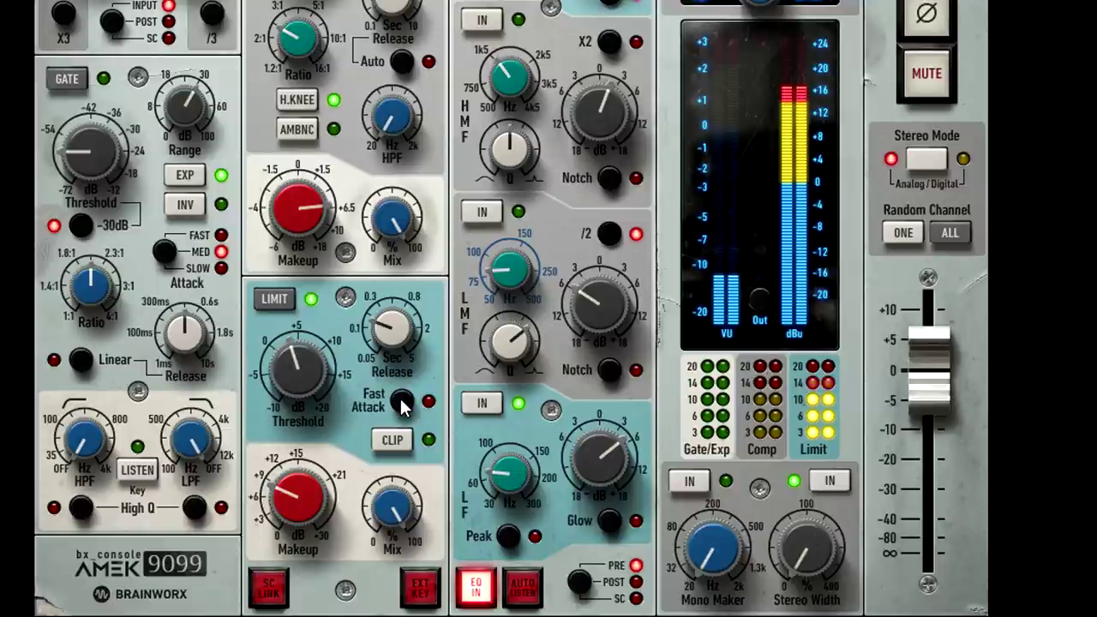
pyautogui.click(388, 443)
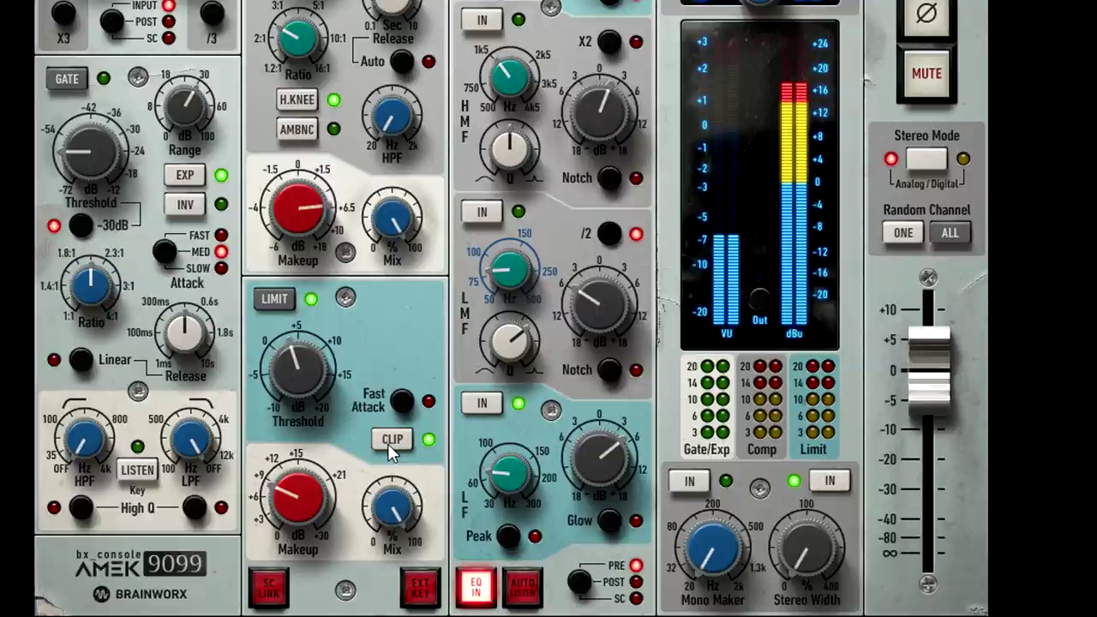
pyautogui.moveTo(331, 488); pyautogui.dragTo(315, 430)
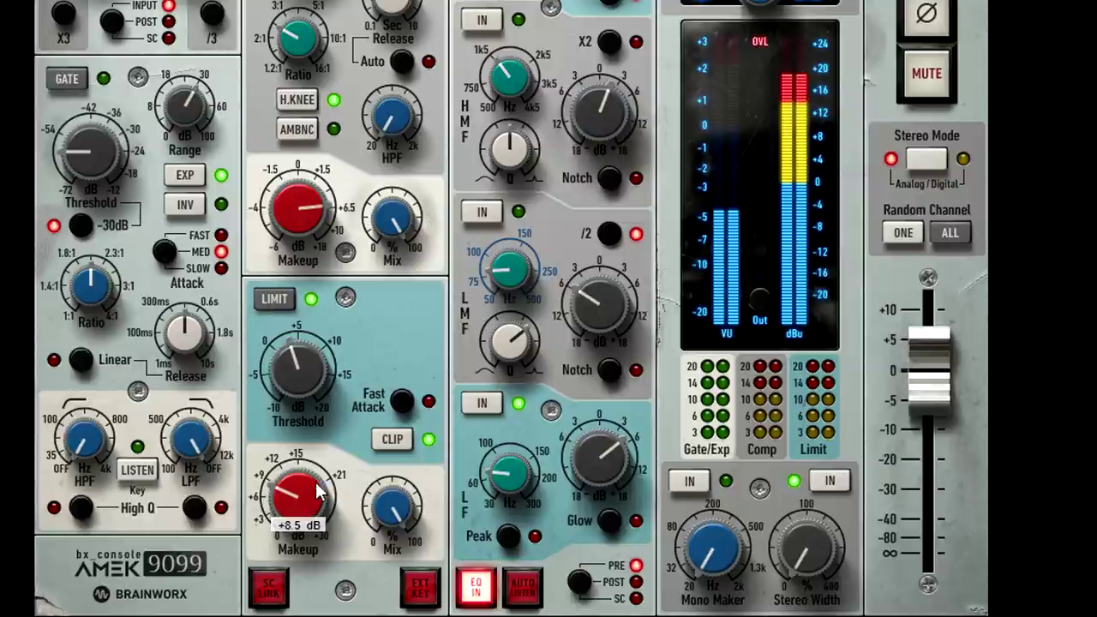
pyautogui.moveTo(296, 365); pyautogui.dragTo(296, 326)
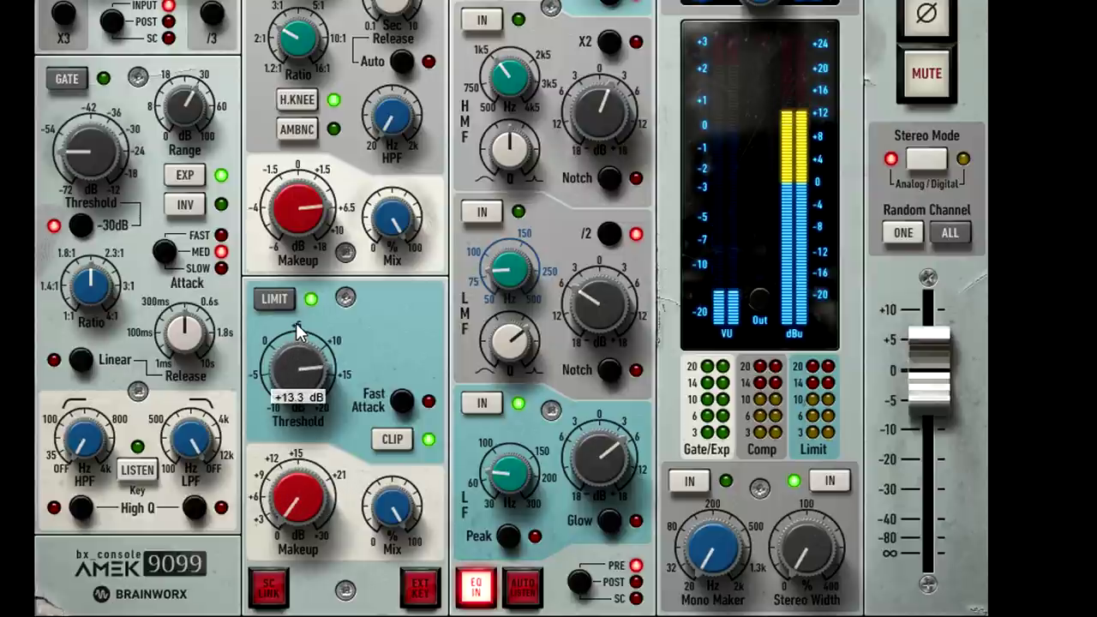
pyautogui.moveTo(296, 322); pyautogui.dragTo(299, 328)
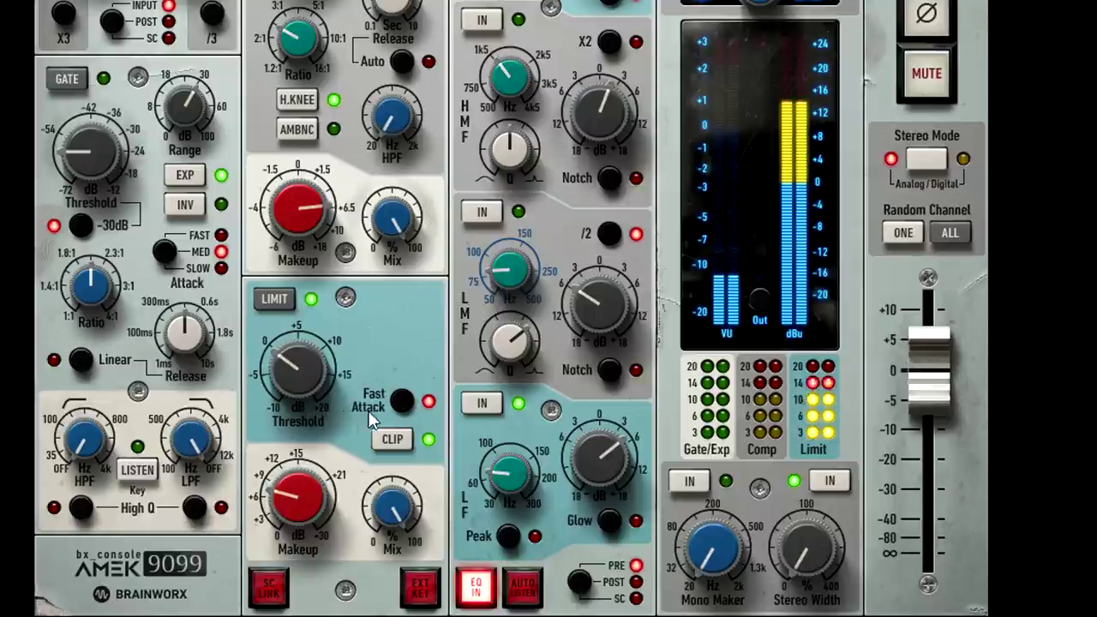
# A/B the limiter's Fast Attack on and off several times, leaving it switched off.
pyautogui.click(396, 405)
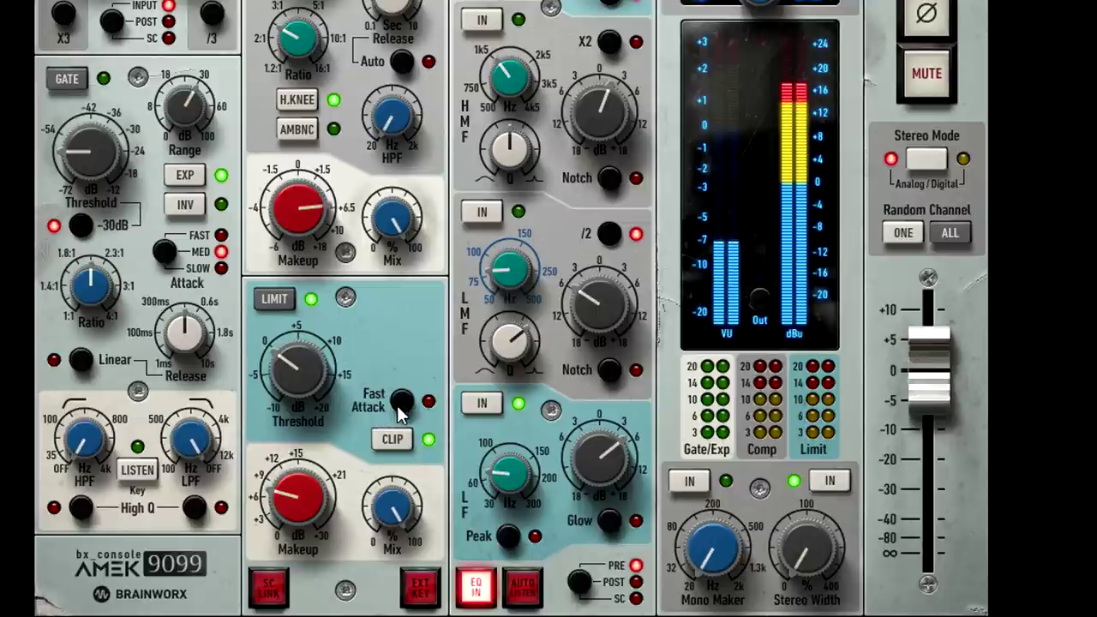
pyautogui.click(397, 406)
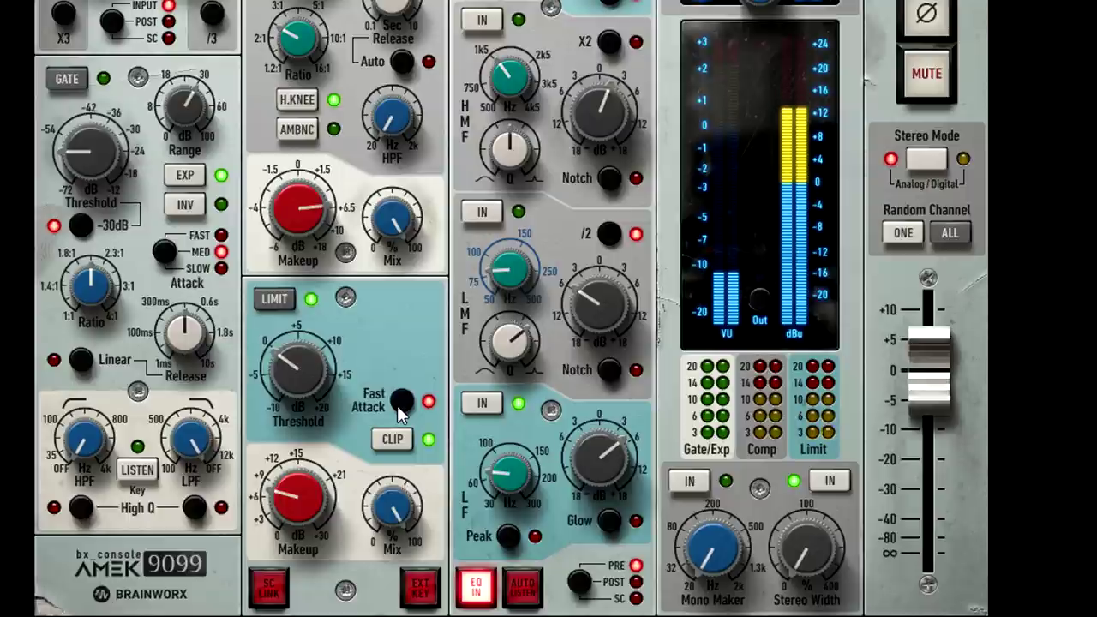
pyautogui.click(397, 406)
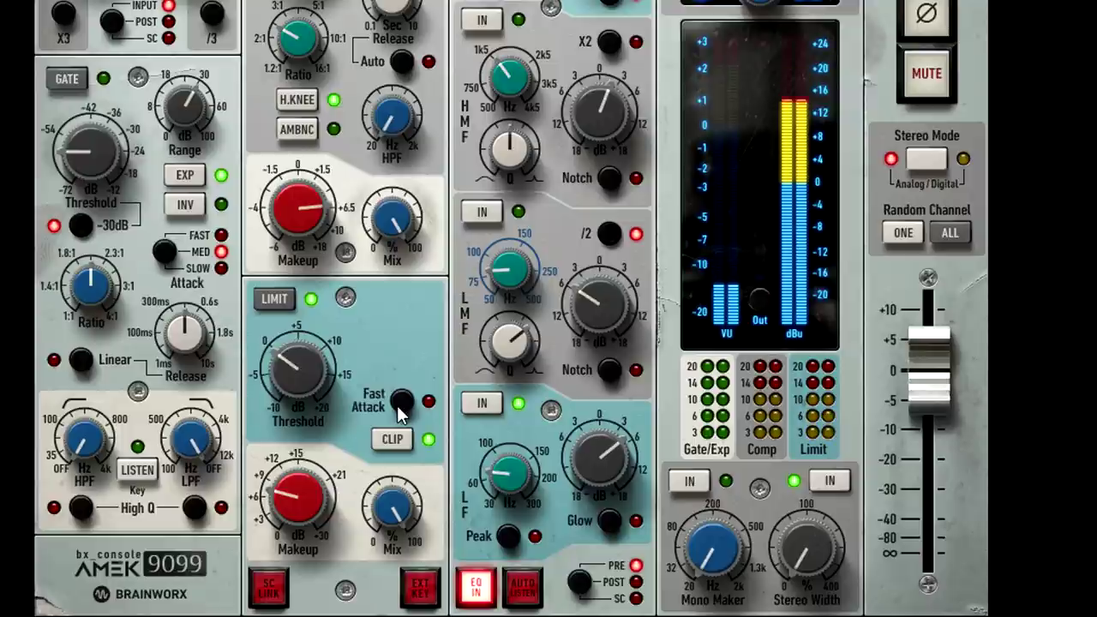
pyautogui.click(397, 406)
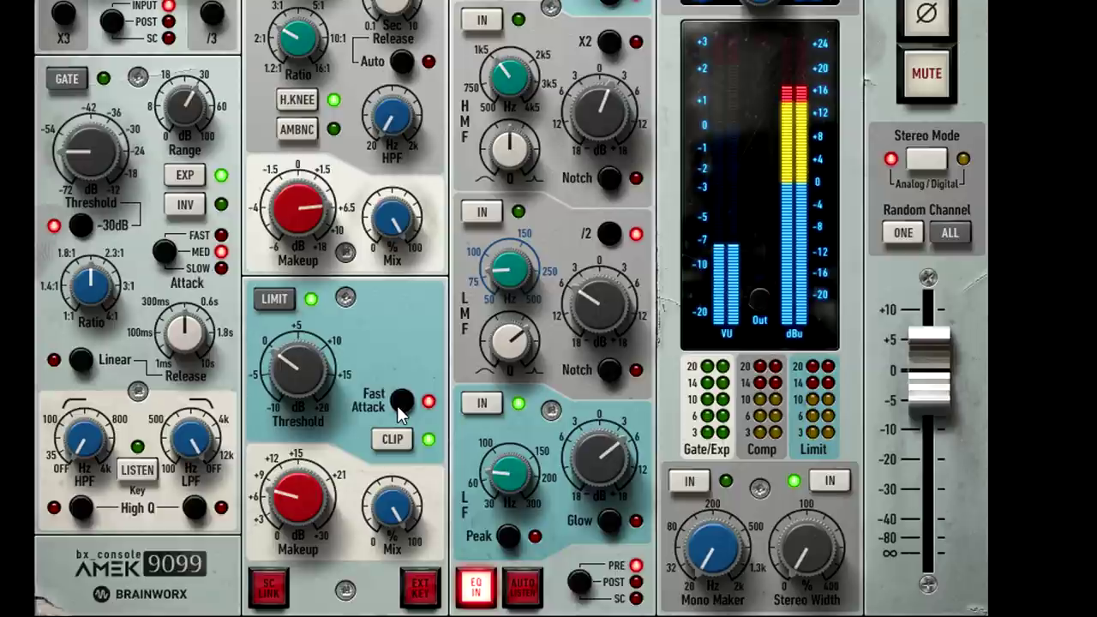
pyautogui.click(397, 406)
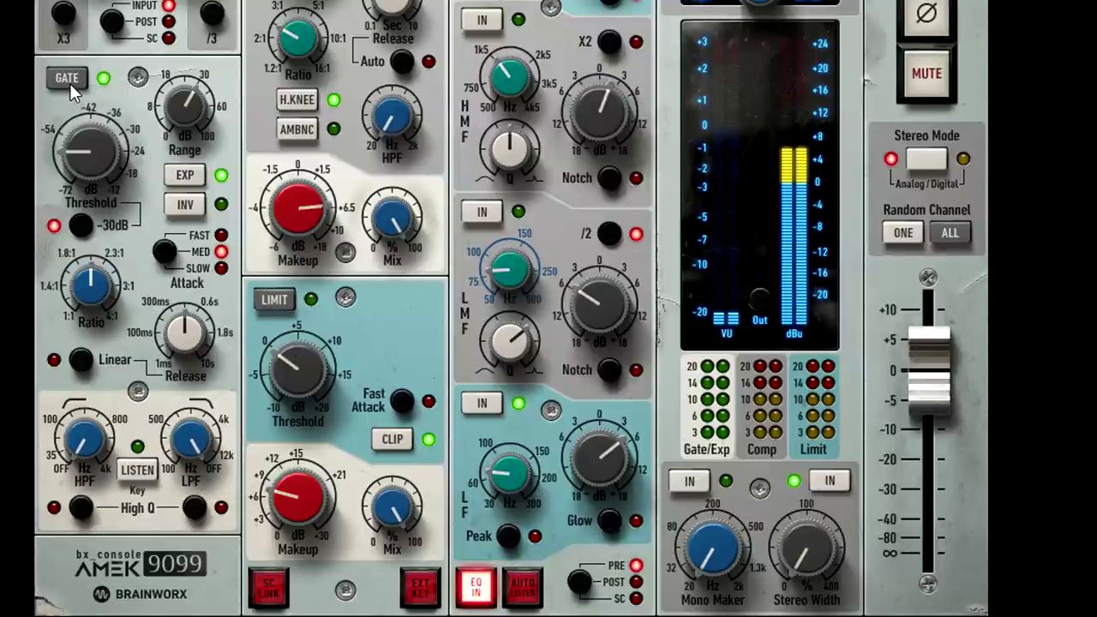
# Give the gate fast attack, take it out of expander mode, and shorten hold to 22 ms.
pyautogui.moveTo(89, 139); pyautogui.dragTo(87, 44)
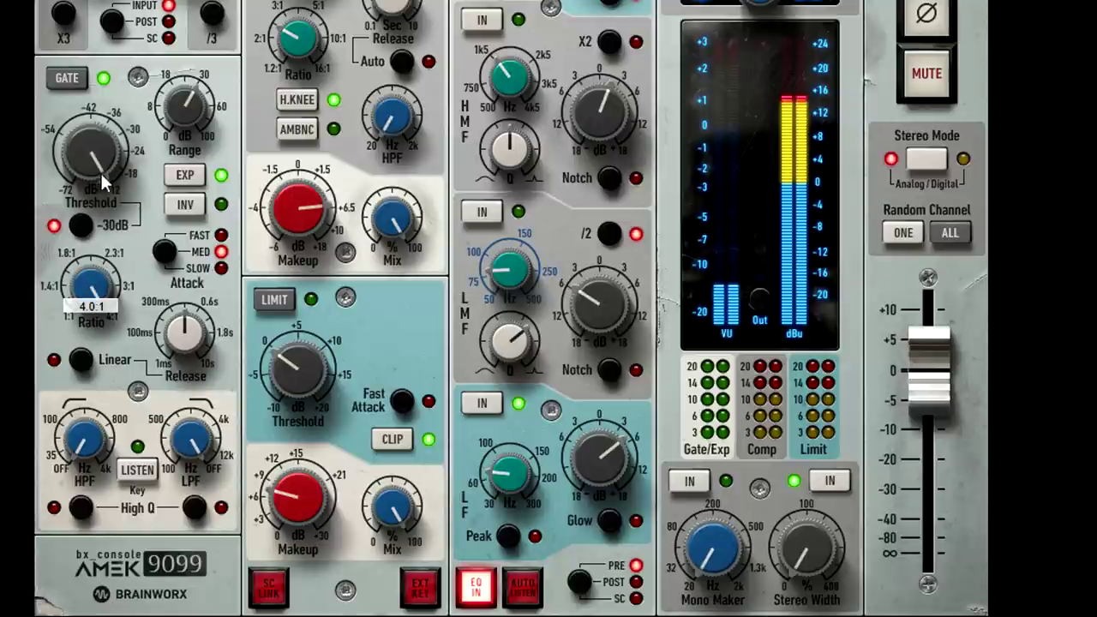
pyautogui.click(169, 255)
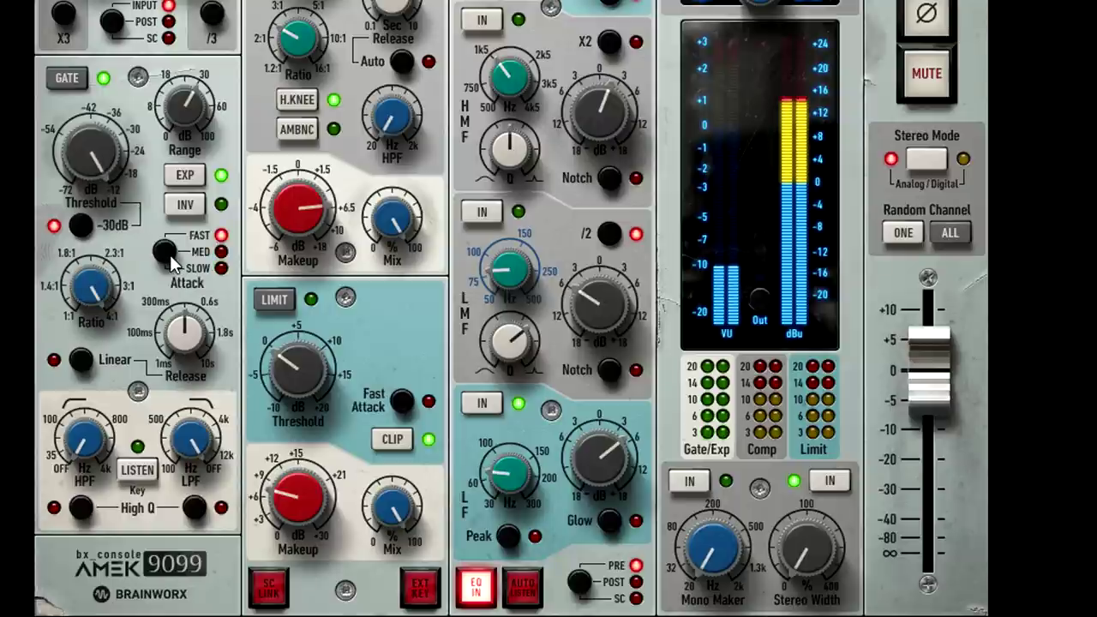
pyautogui.click(187, 180)
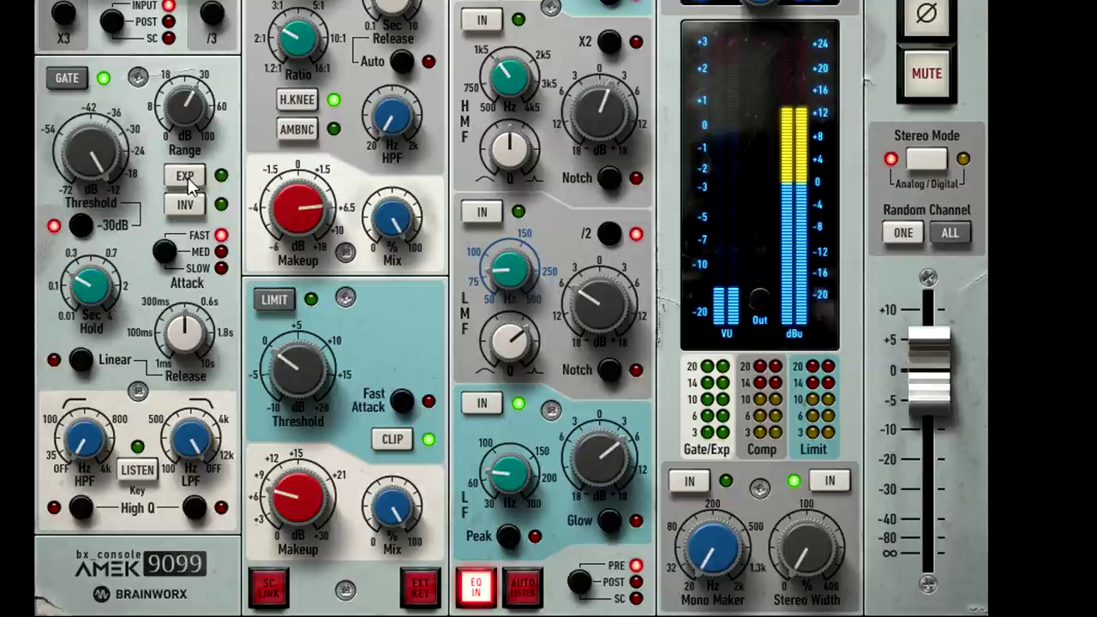
pyautogui.moveTo(107, 287); pyautogui.dragTo(99, 332)
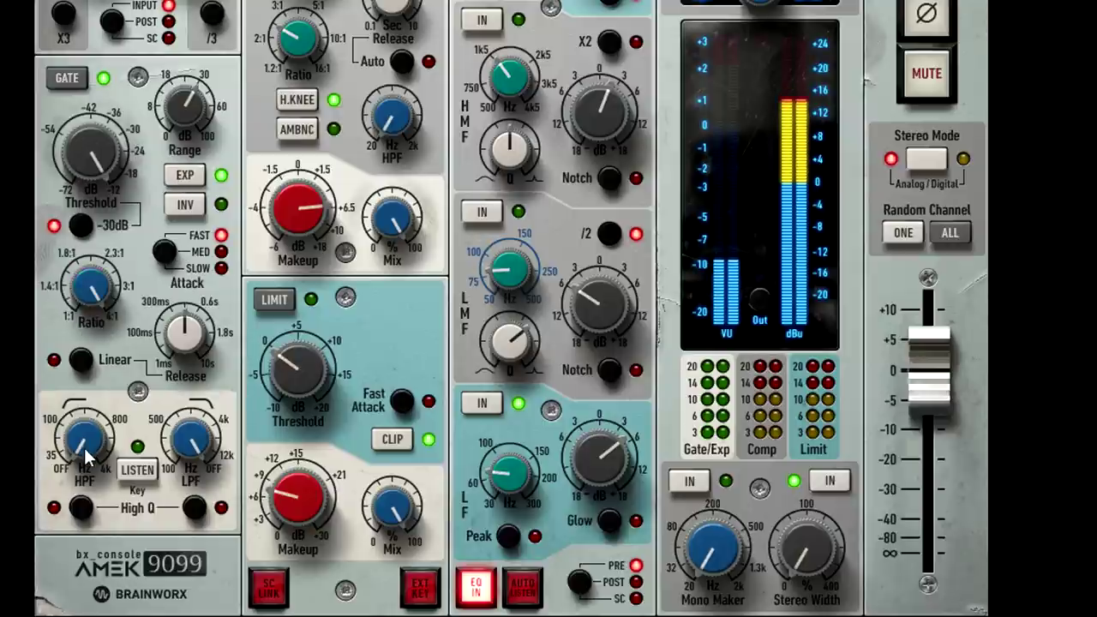
# Raise the gate key high-pass to 620 Hz, lower the key low-pass, and shorten release to 154 ms.
pyautogui.moveTo(82, 451); pyautogui.dragTo(96, 303)
pyautogui.moveTo(184, 446)
pyautogui.mouseDown()
pyautogui.moveTo(204, 600)
pyautogui.moveTo(200, 535)
pyautogui.mouseUp()
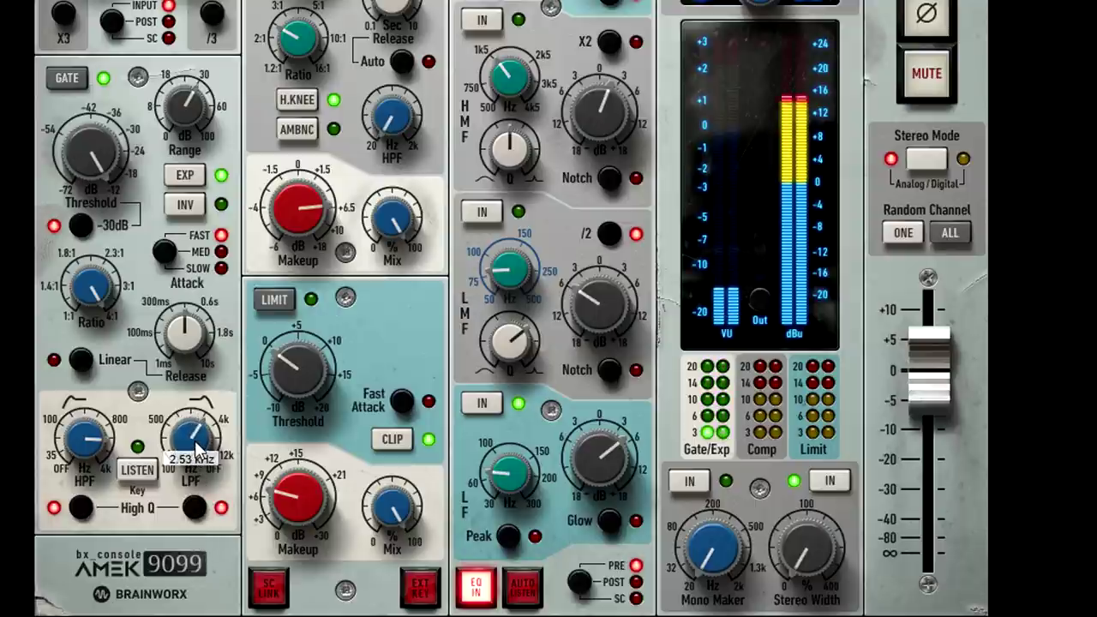
pyautogui.moveTo(184, 333); pyautogui.dragTo(198, 418)
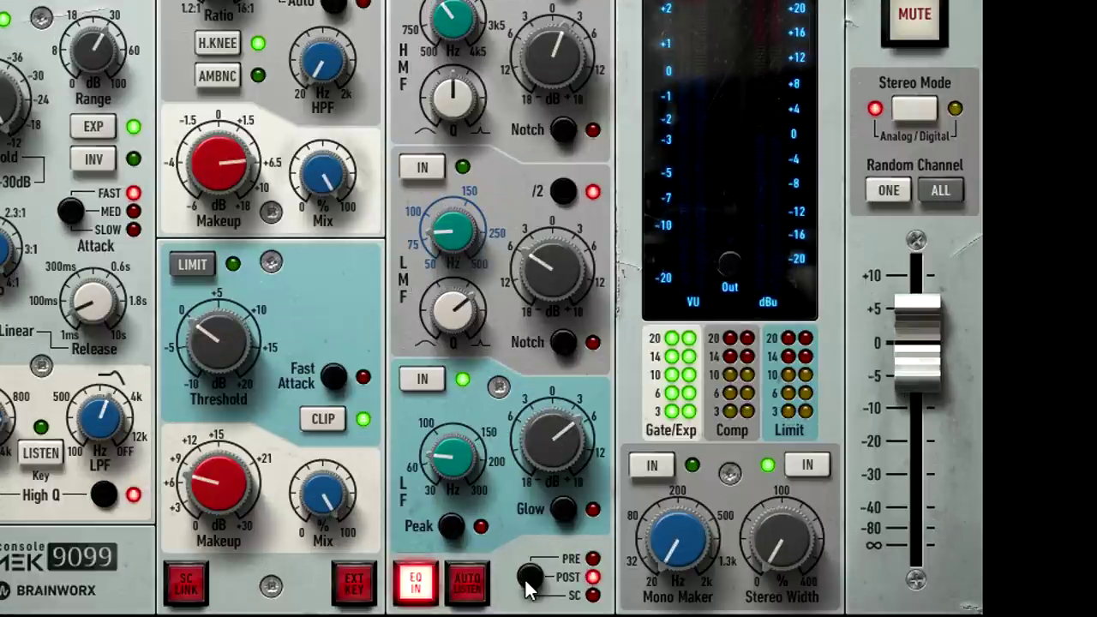
# Cycle the EQ placement through SC, PRE and POST, ending with the EQ in the dynamics sidechain.
pyautogui.click(526, 581)
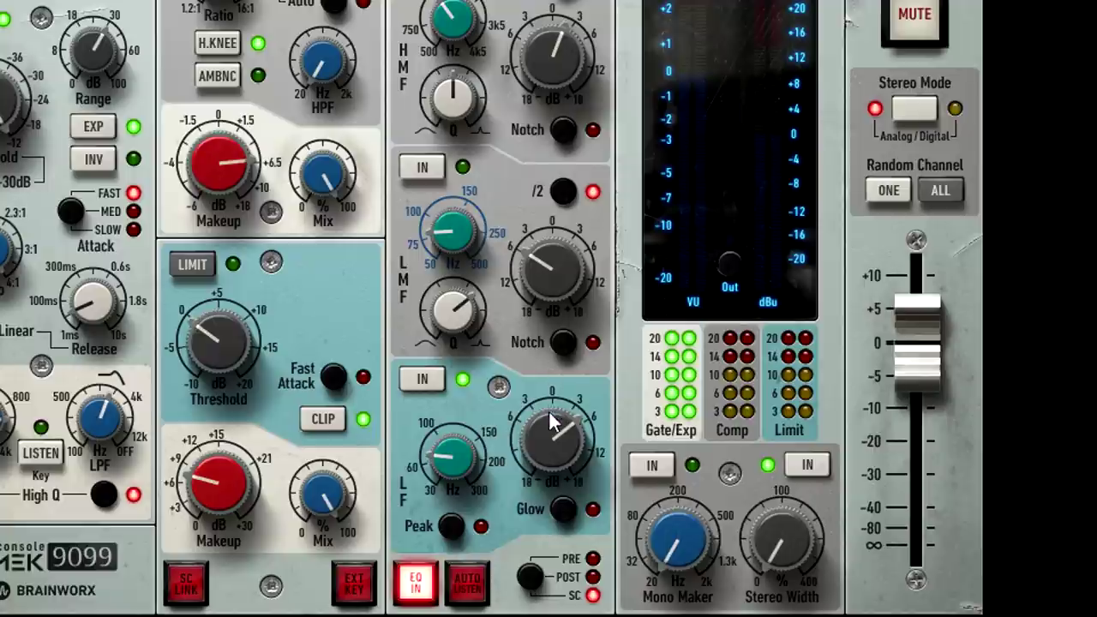
pyautogui.click(531, 581)
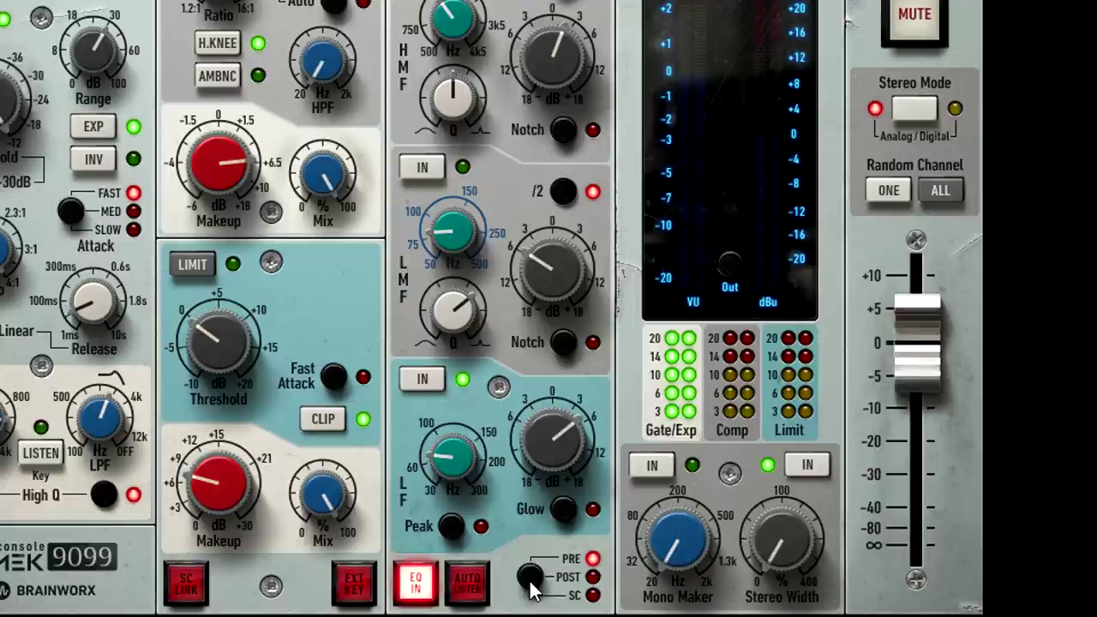
pyautogui.click(531, 579)
pyautogui.click(530, 580)
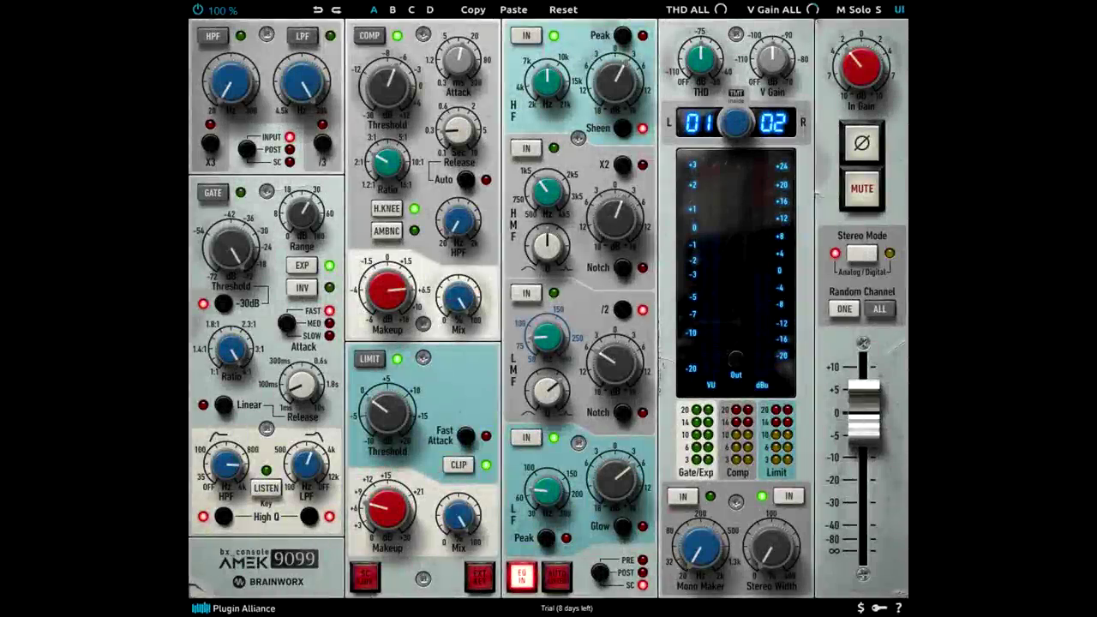
# Lower the compressor Mix to about 54% and reset the limiter Mix to 100%.
pyautogui.moveTo(459, 298)
pyautogui.moveTo(466, 340)
pyautogui.mouseDown()
pyautogui.moveTo(468, 402)
pyautogui.moveTo(444, 337)
pyautogui.mouseUp()
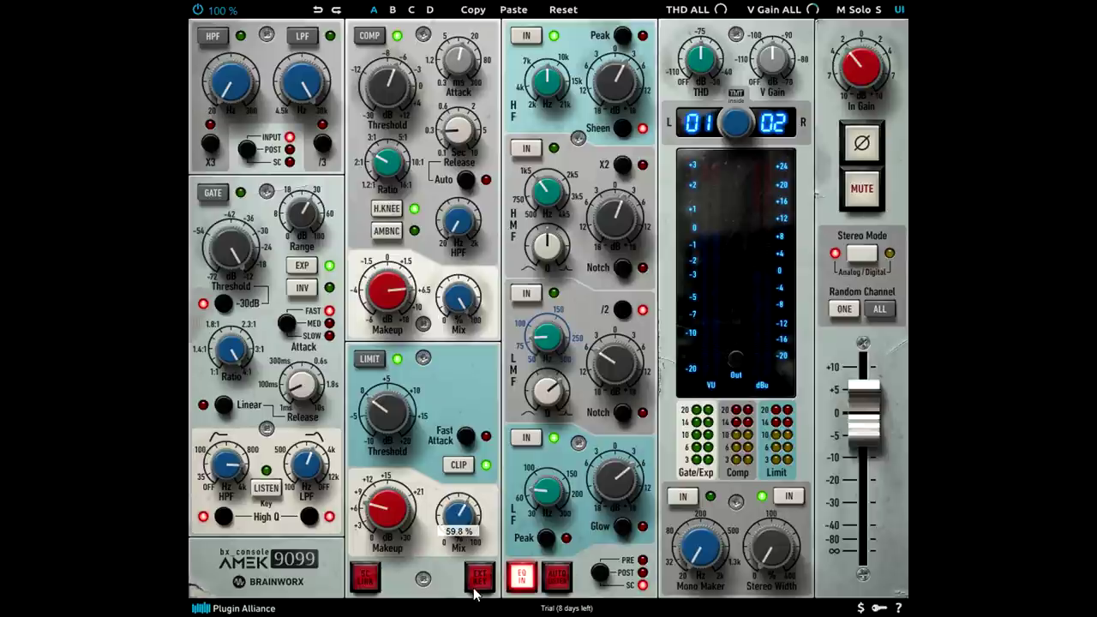
pyautogui.doubleClick(464, 519)
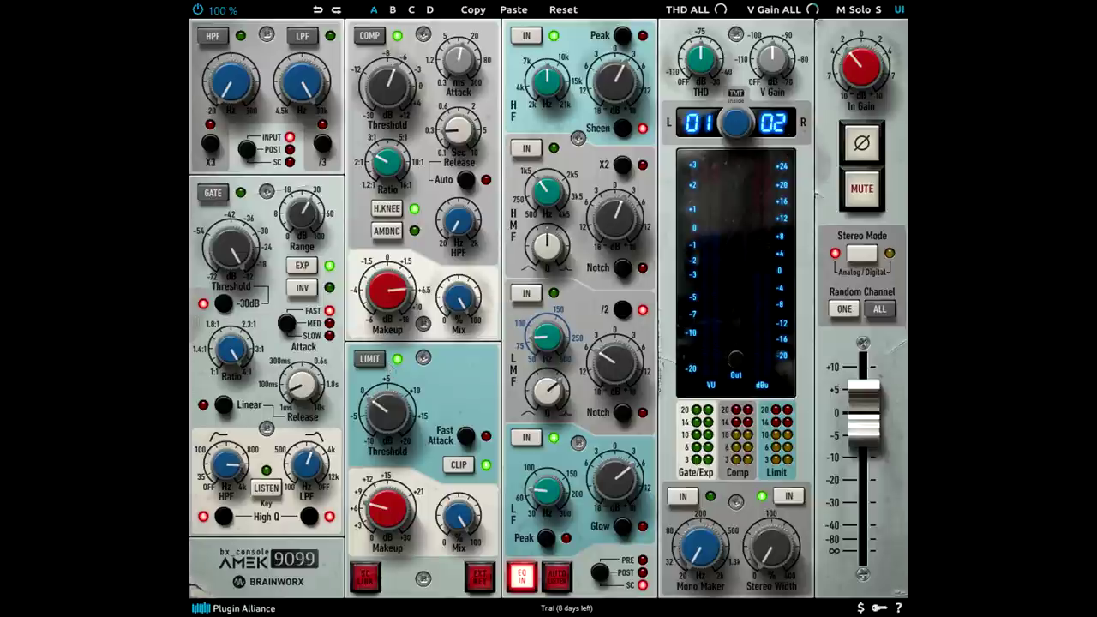
pyautogui.click(901, 11)
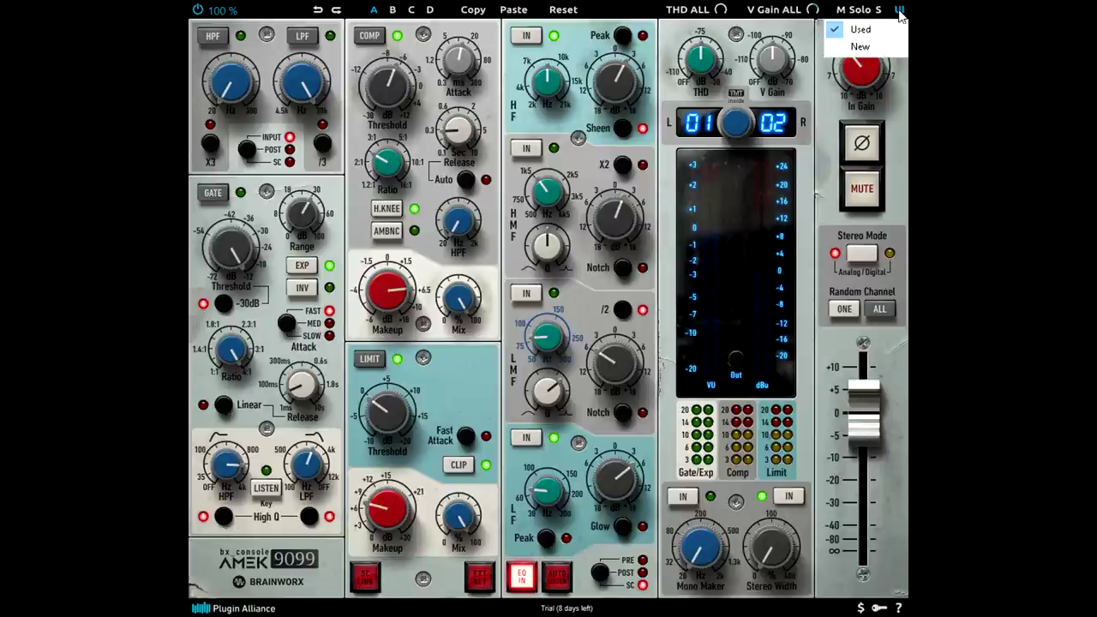
pyautogui.click(862, 47)
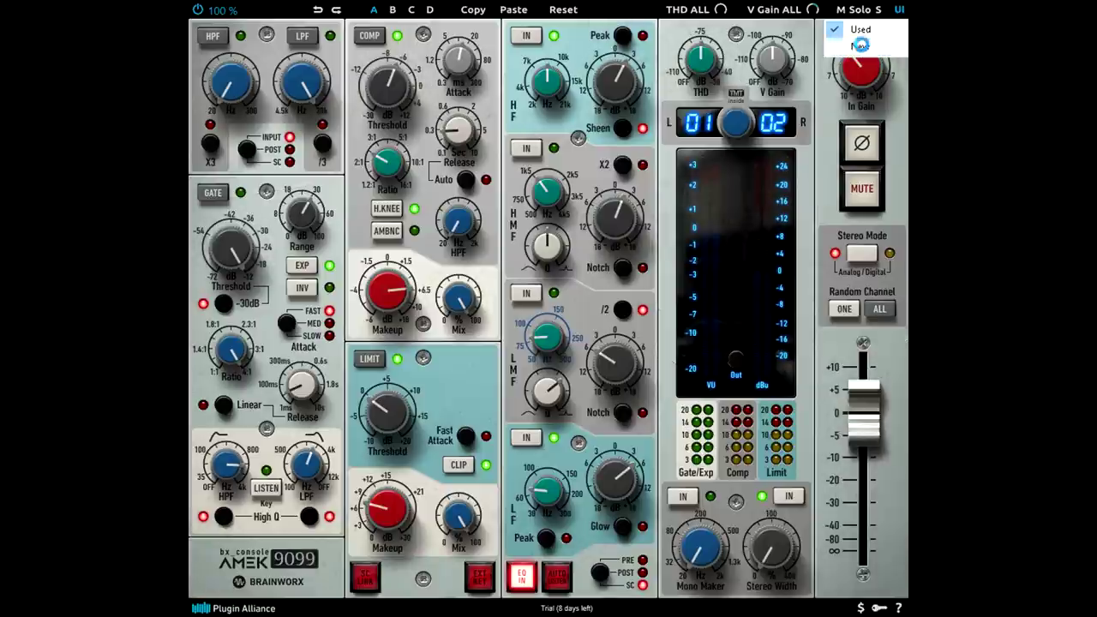
pyautogui.click(898, 13)
pyautogui.click(866, 31)
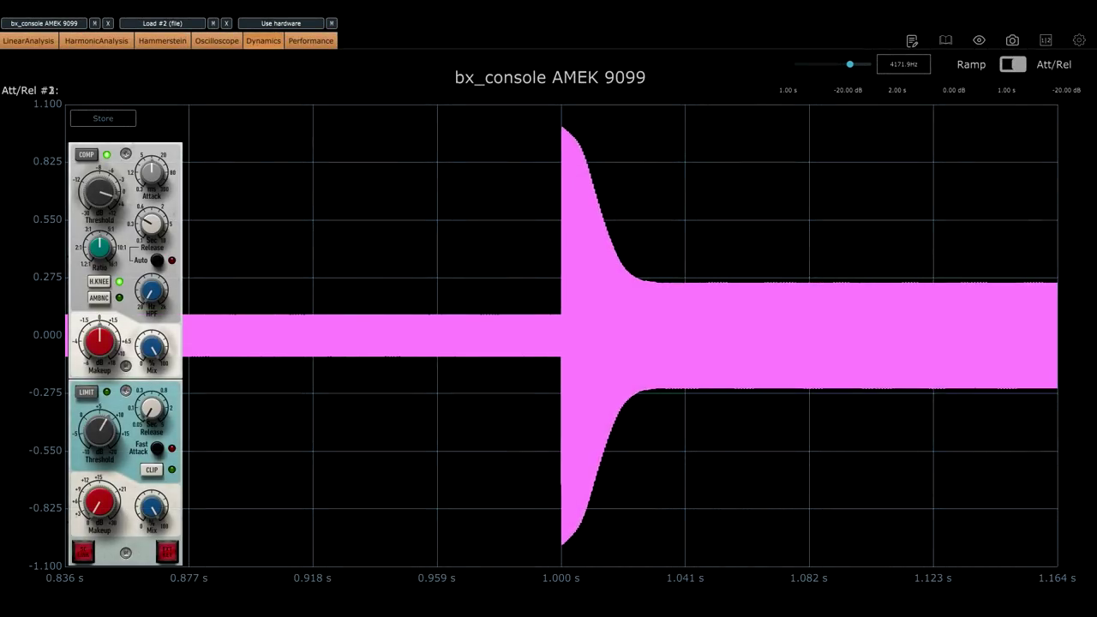
# Shorten the compressor attack to 2.8 ms so the overshoot becomes a brief spike.
pyautogui.moveTo(155, 179); pyautogui.dragTo(157, 201)
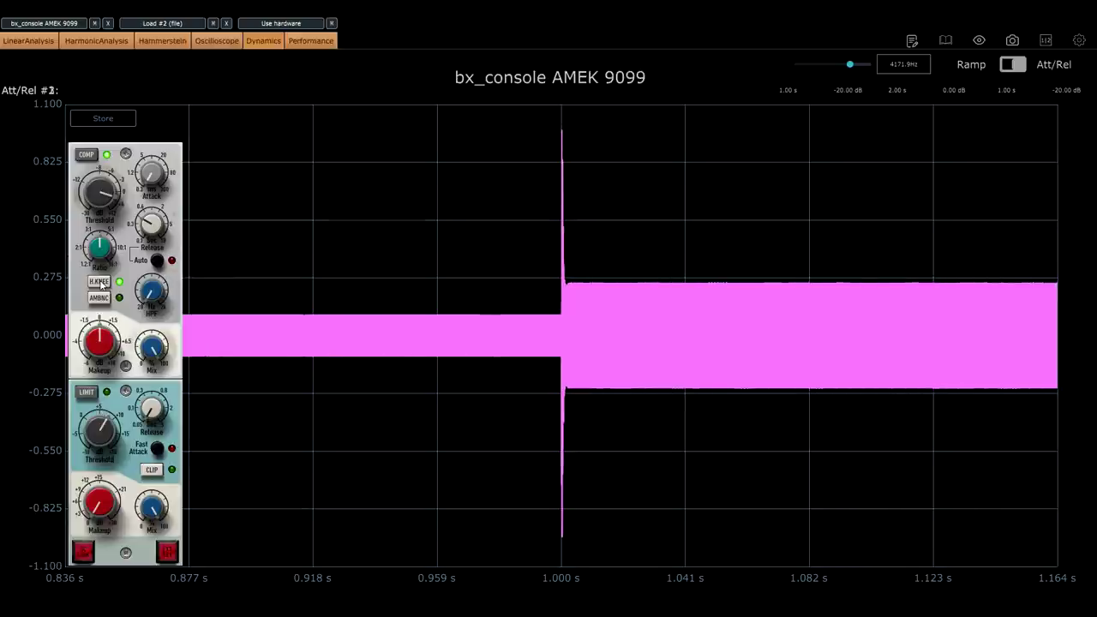
# Swap the compressor for the limiter with Fast Attack and Clip on, then lower its threshold.
pyautogui.click(86, 156)
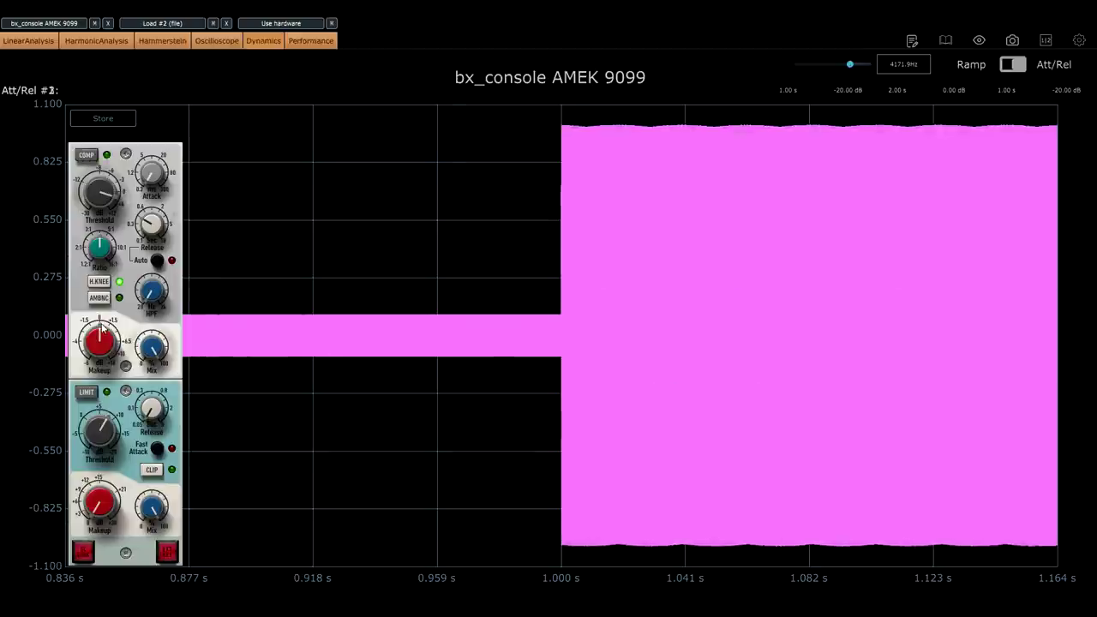
pyautogui.click(91, 394)
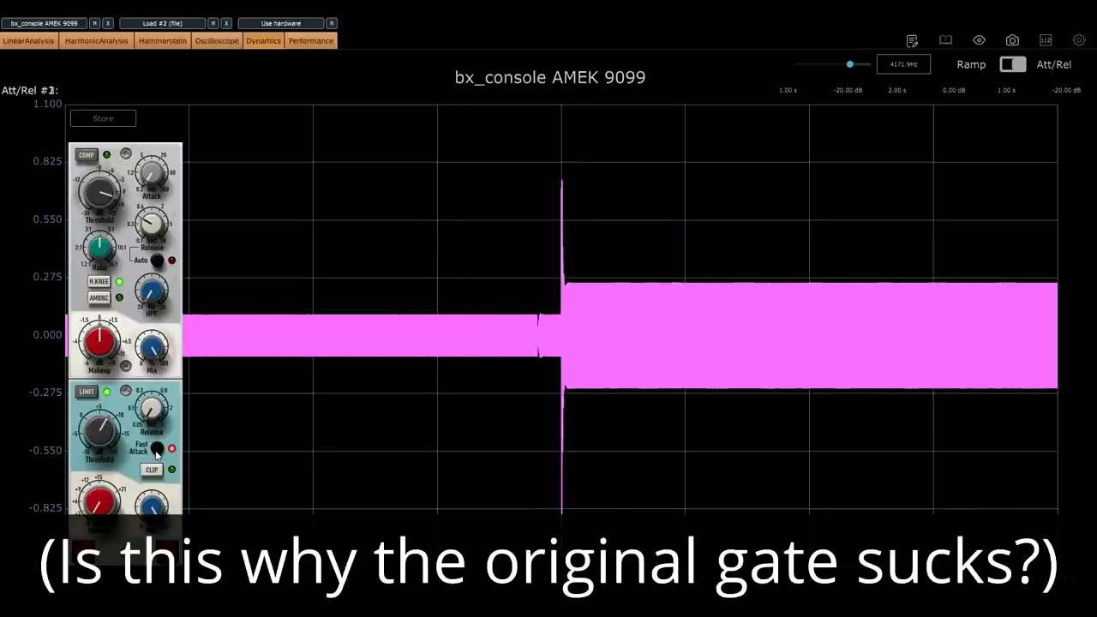
pyautogui.click(156, 450)
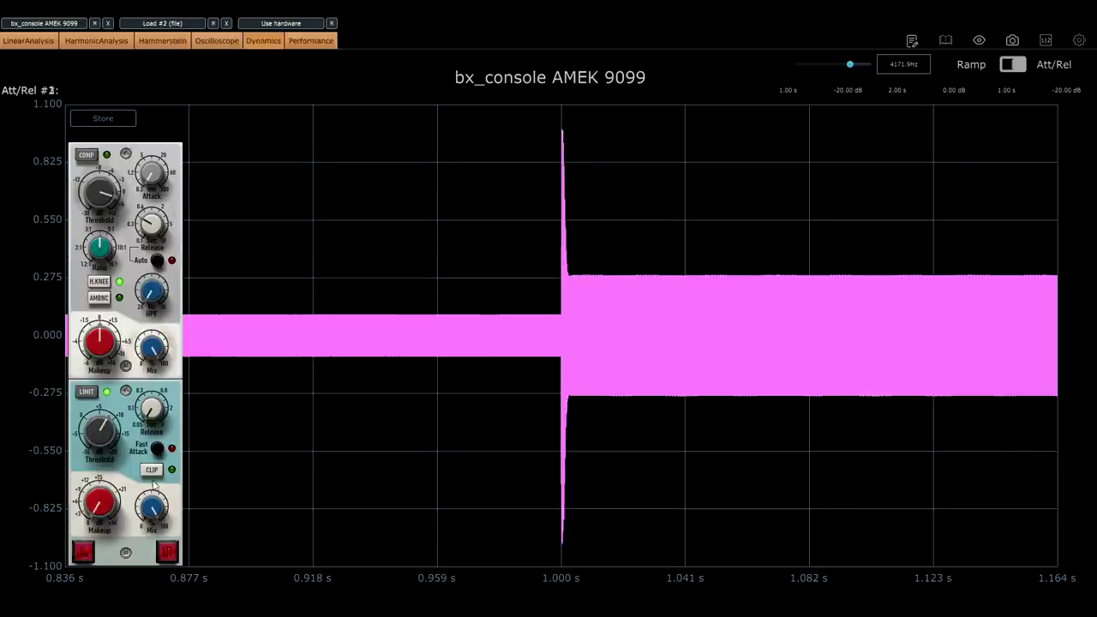
pyautogui.click(151, 471)
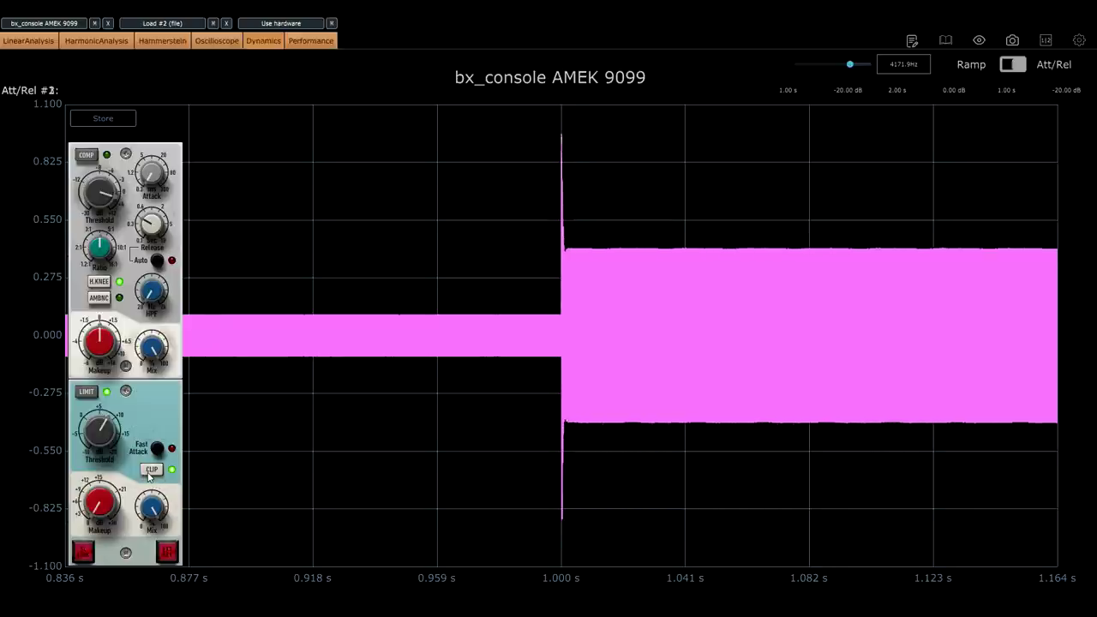
pyautogui.click(156, 450)
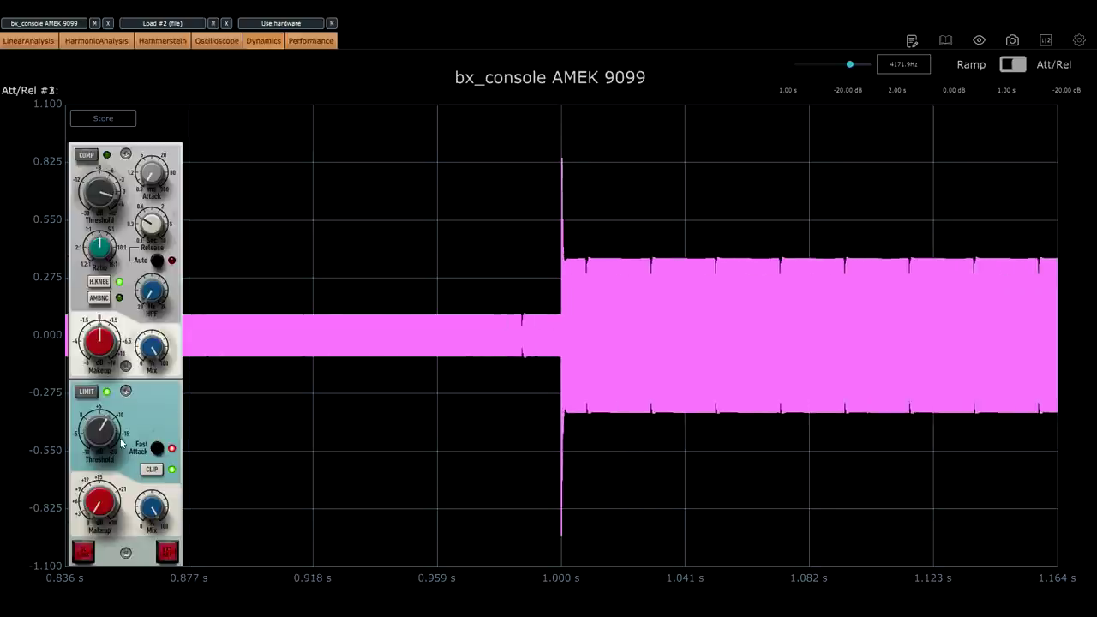
pyautogui.moveTo(105, 435); pyautogui.dragTo(109, 450)
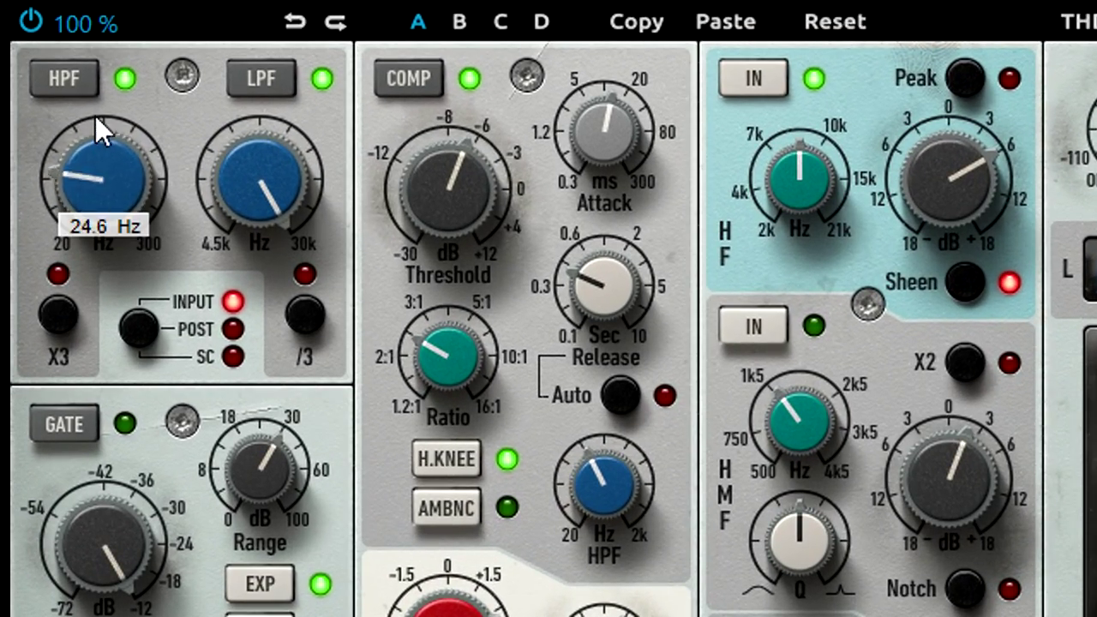
# Switch the high-pass to its X3 range and sweep it, ending near 134.5 Hz.
pyautogui.moveTo(104, 176); pyautogui.dragTo(103, 159)
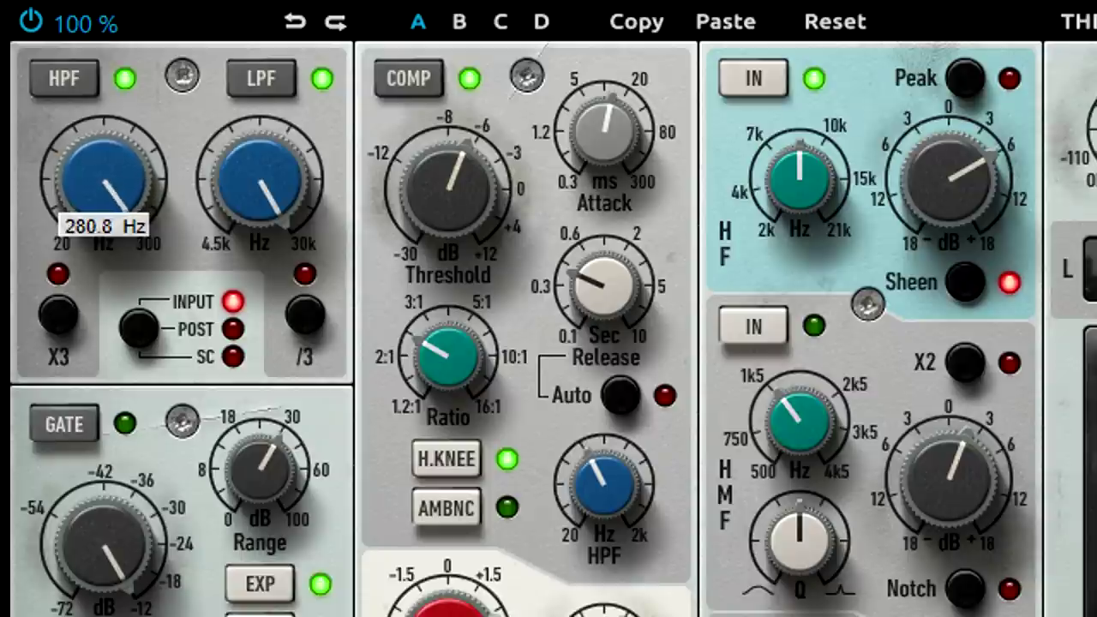
pyautogui.click(71, 309)
pyautogui.moveTo(115, 184); pyautogui.dragTo(122, 218)
pyautogui.moveTo(125, 282)
pyautogui.mouseDown()
pyautogui.moveTo(133, 299)
pyautogui.moveTo(119, 192)
pyautogui.moveTo(126, 246)
pyautogui.mouseUp()
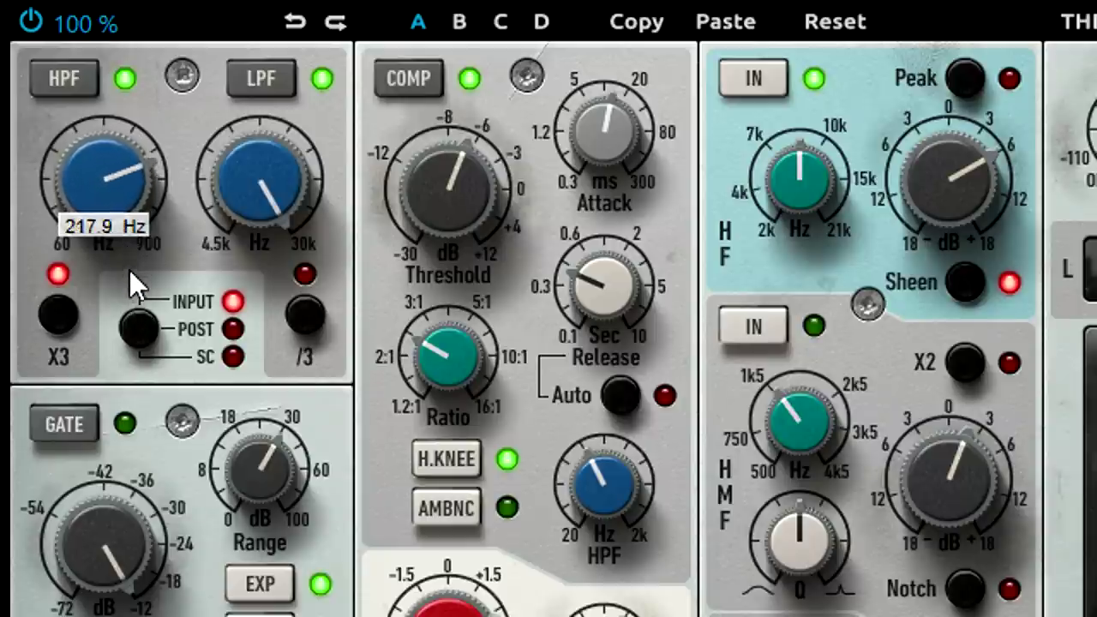
pyautogui.moveTo(137, 306); pyautogui.dragTo(140, 316)
# Sweep the low-pass between about 1.75 and 10 kHz with its /3 range toggled on, then off.
pyautogui.moveTo(232, 246); pyautogui.dragTo(258, 297)
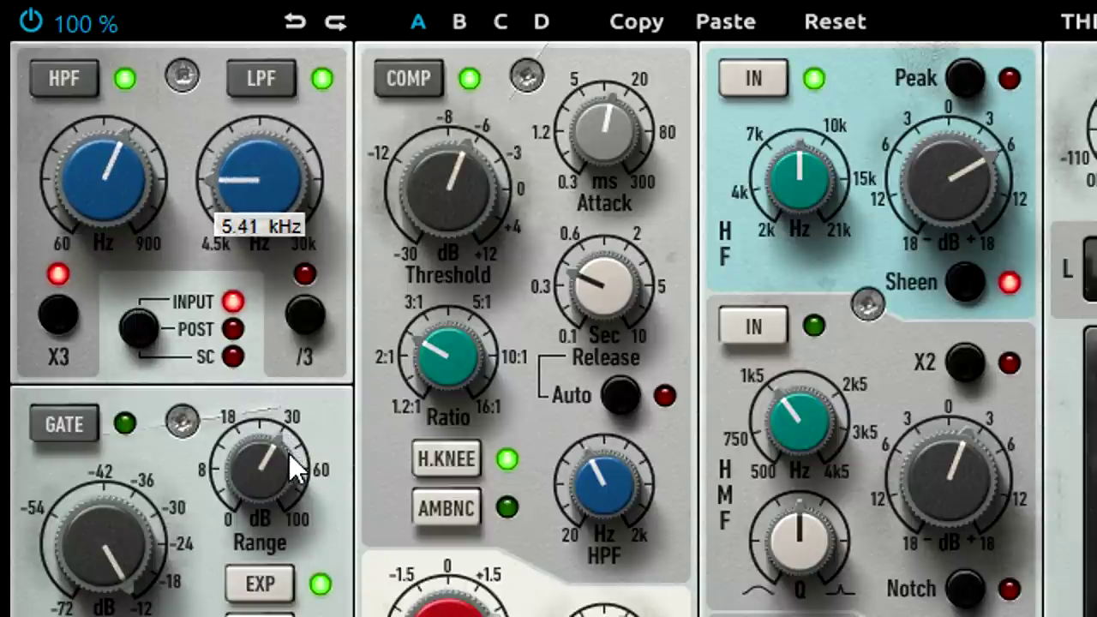
pyautogui.moveTo(291, 454); pyautogui.dragTo(270, 387)
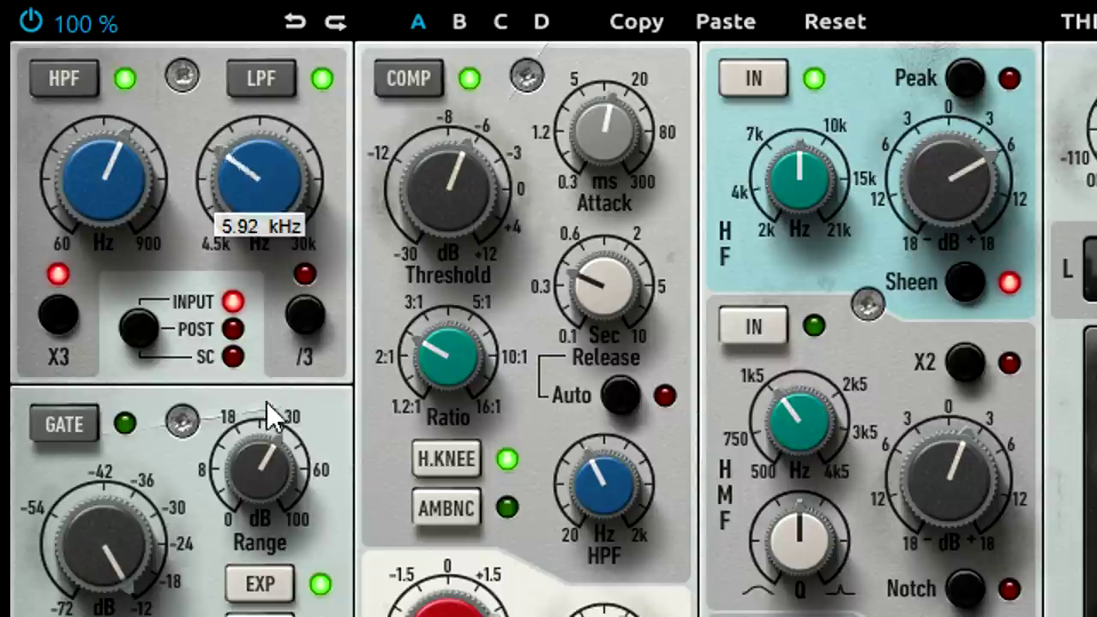
pyautogui.click(301, 323)
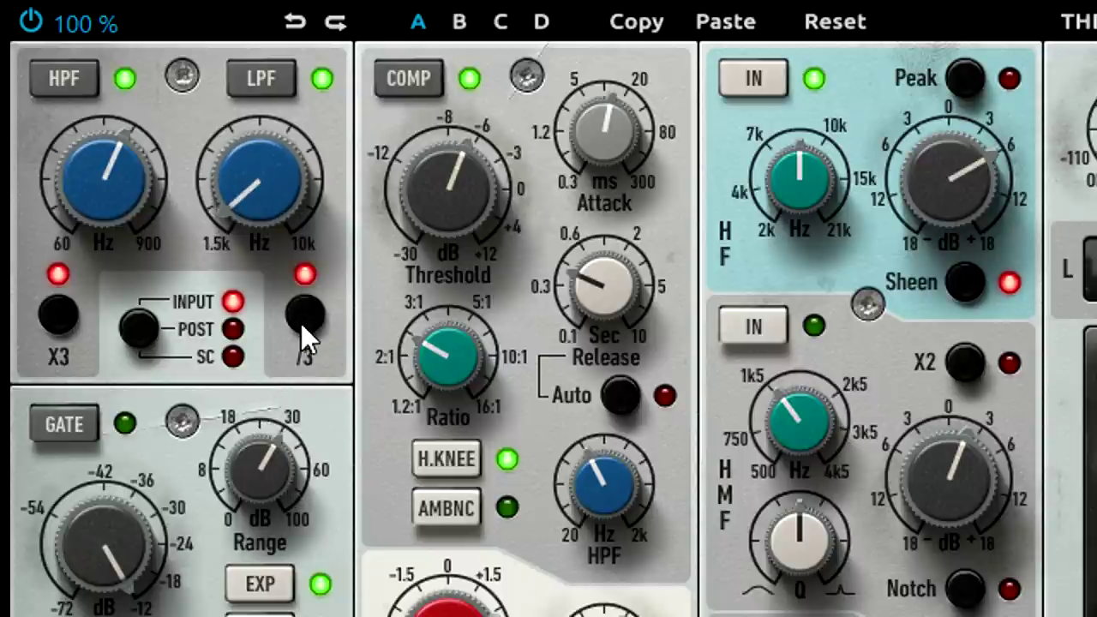
pyautogui.moveTo(267, 215); pyautogui.dragTo(270, 206)
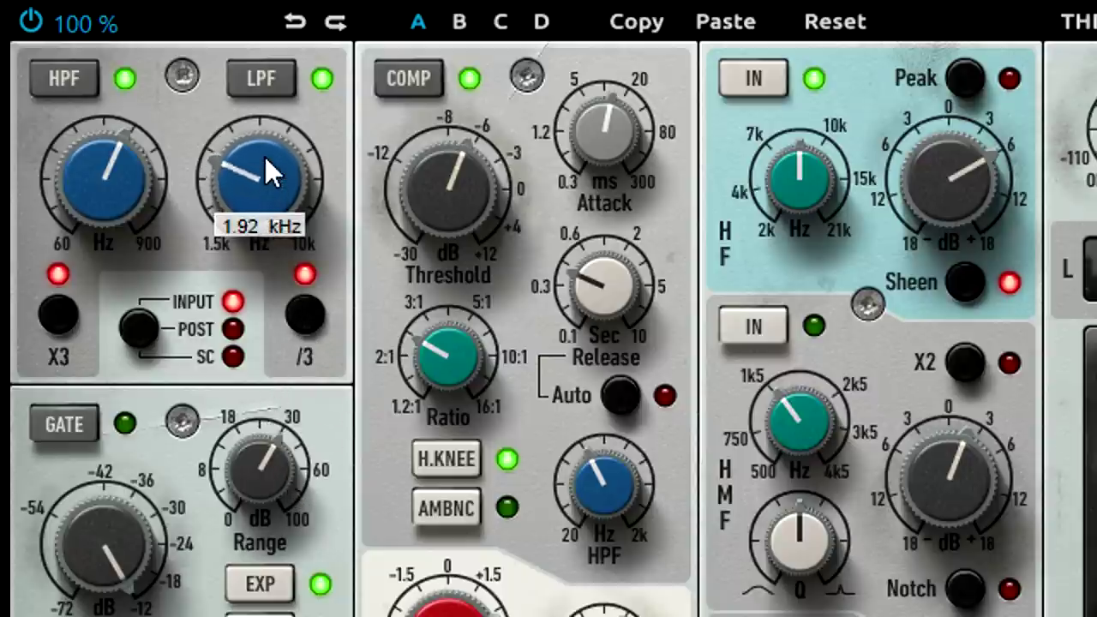
pyautogui.moveTo(264, 155); pyautogui.dragTo(257, 29)
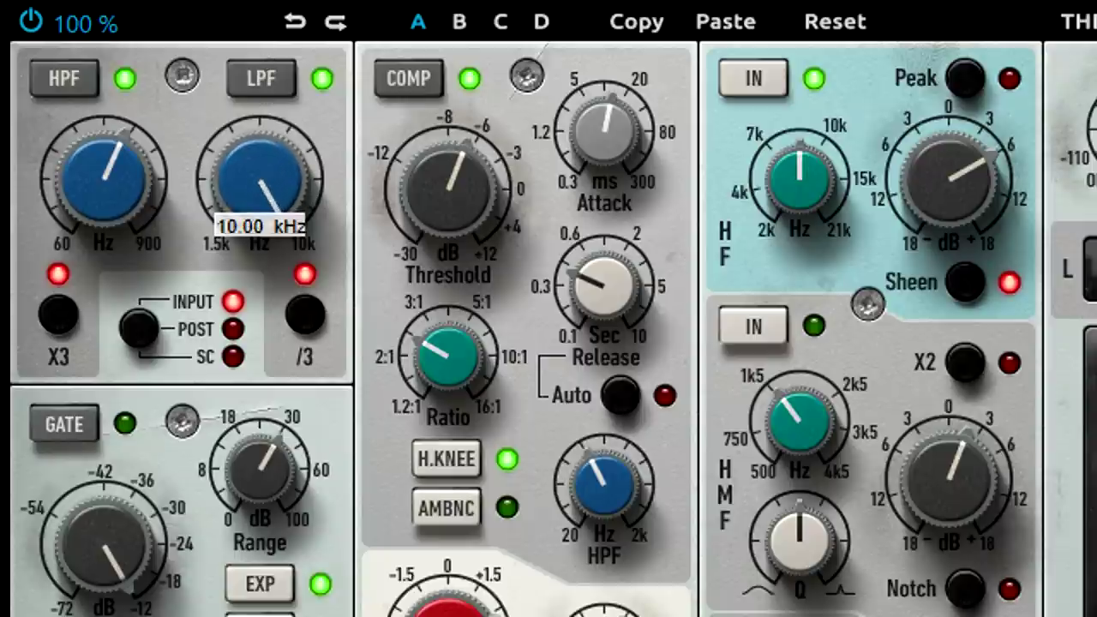
pyautogui.click(314, 318)
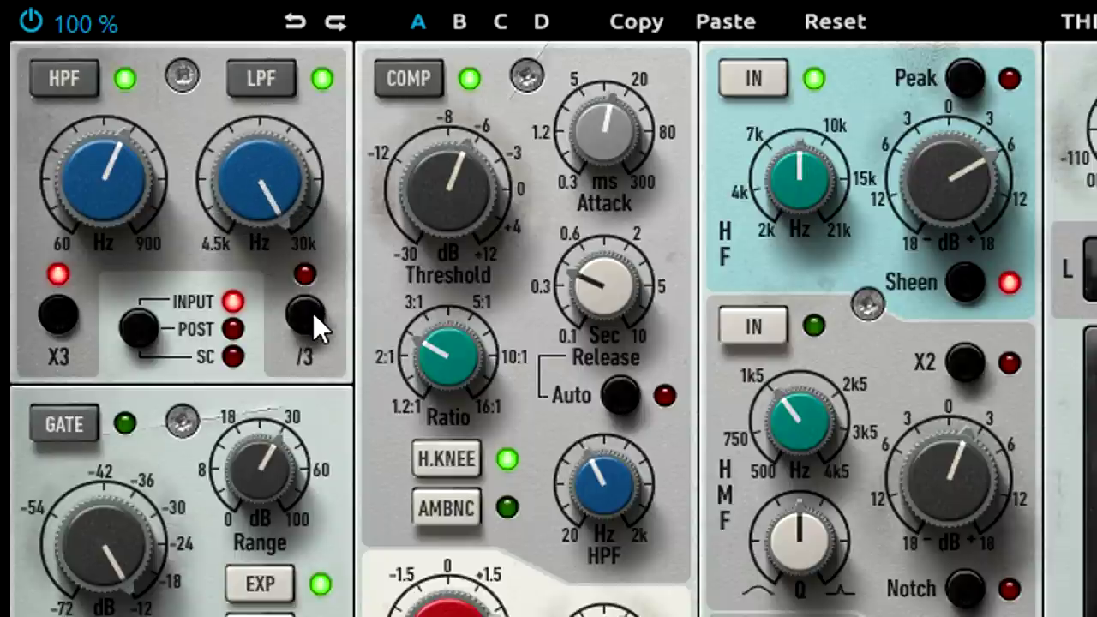
# Turn off the high-pass X3 range and set its cutoff to about 27 Hz.
pyautogui.moveTo(111, 167); pyautogui.dragTo(128, 260)
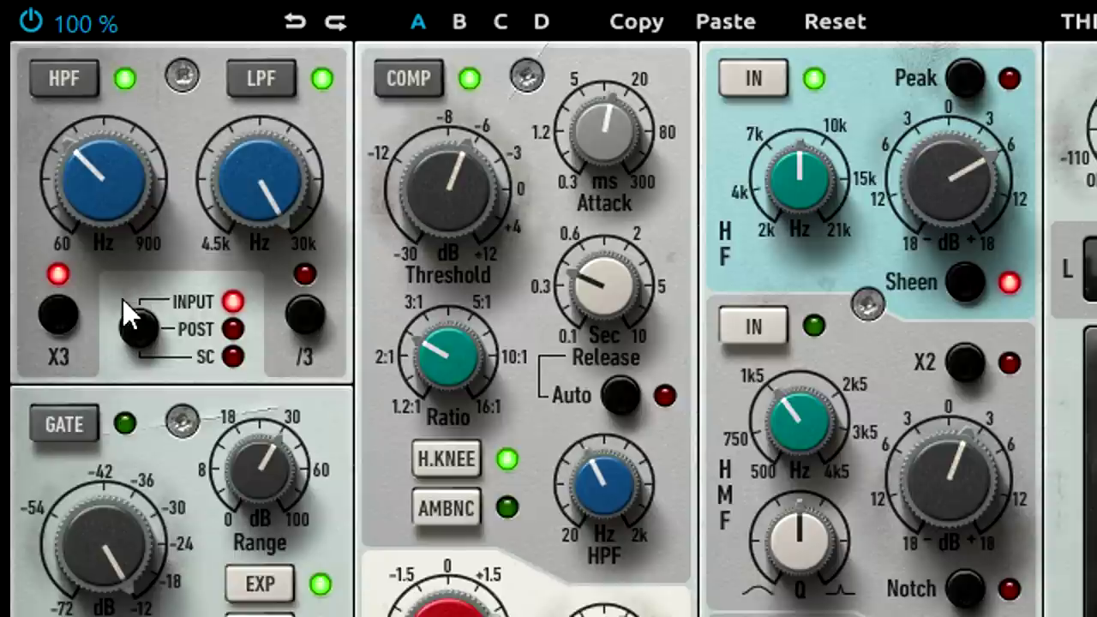
pyautogui.click(56, 316)
pyautogui.moveTo(105, 183); pyautogui.dragTo(182, 86)
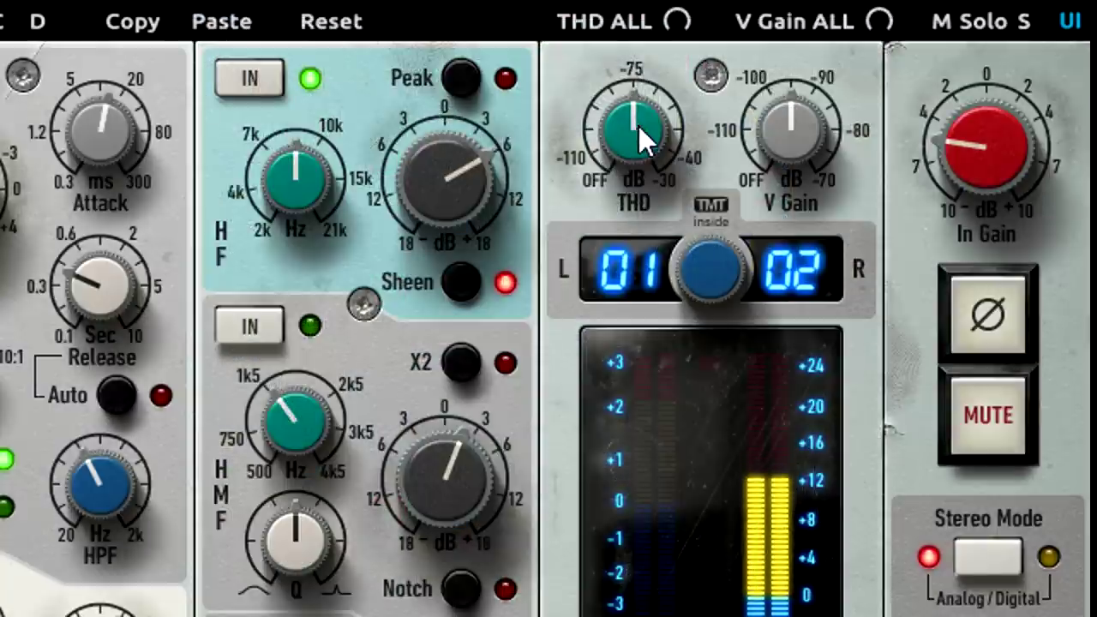
# Sweep THD from fully down up to -30 dB, then back to about -67 dB.
pyautogui.moveTo(639, 126); pyautogui.dragTo(654, 313)
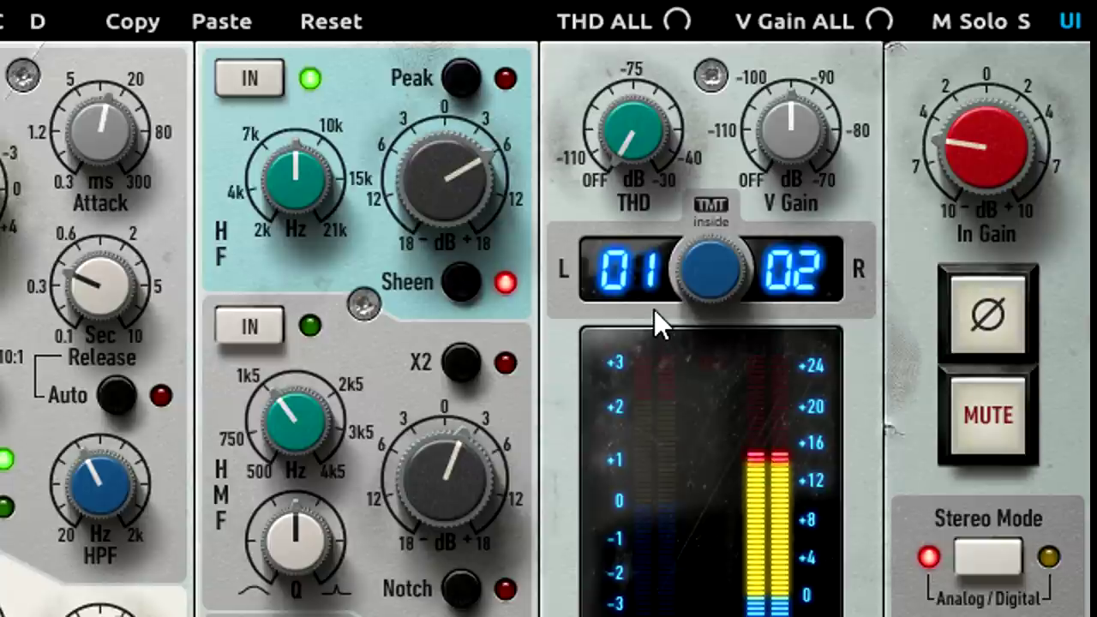
pyautogui.moveTo(636, 133); pyautogui.dragTo(634, 16)
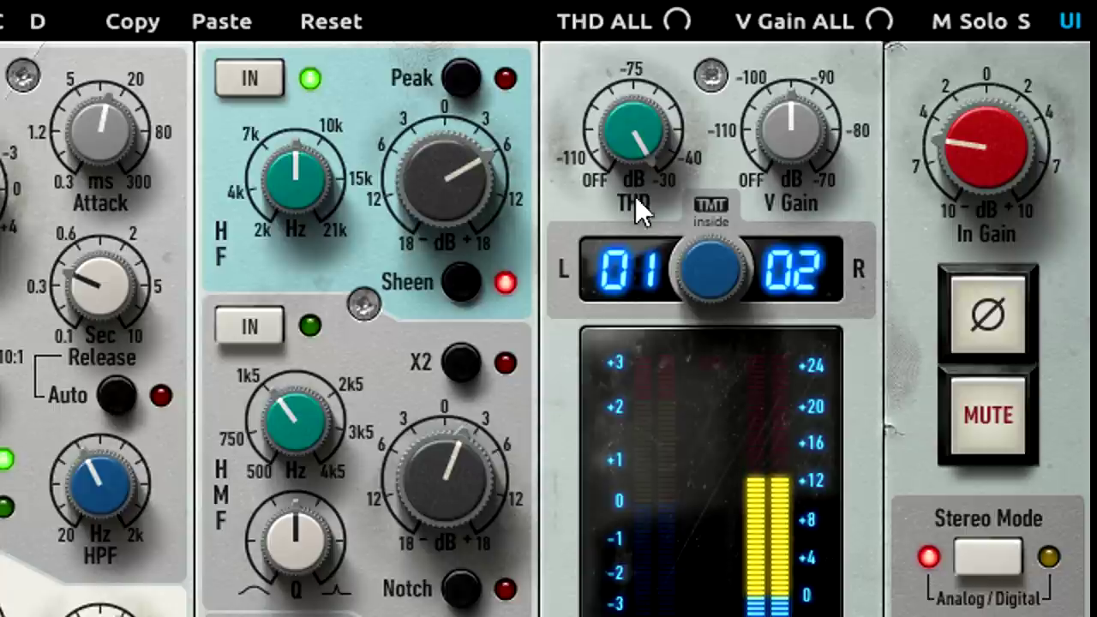
pyautogui.moveTo(634, 137); pyautogui.dragTo(669, 314)
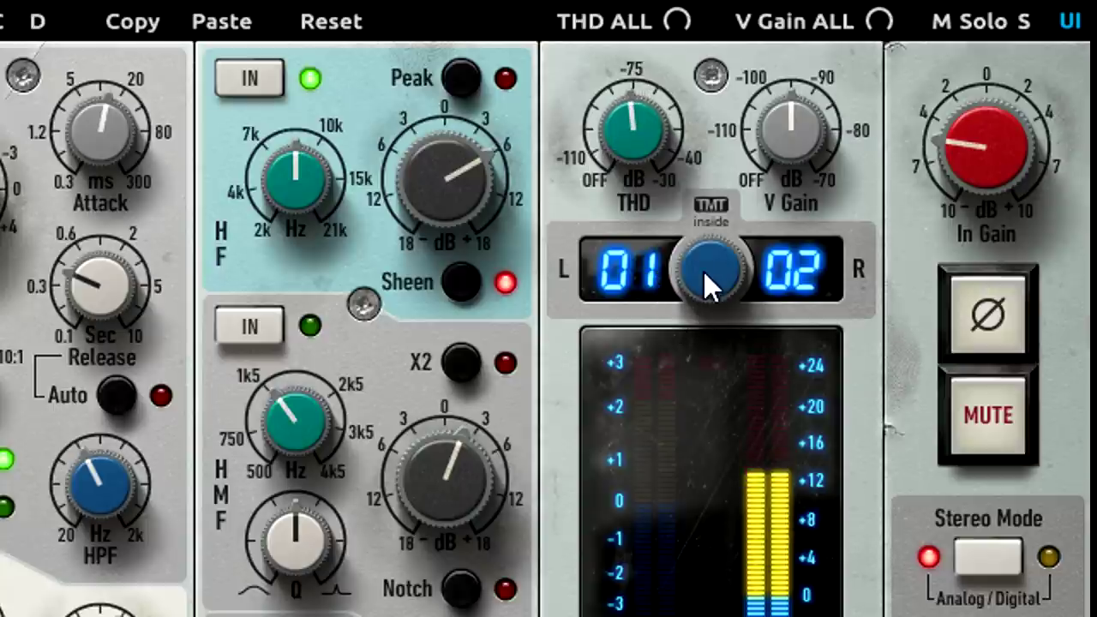
# Switch the channel pair to 03/04 and settle THD at about -73 dB.
pyautogui.moveTo(704, 272); pyautogui.dragTo(704, 254)
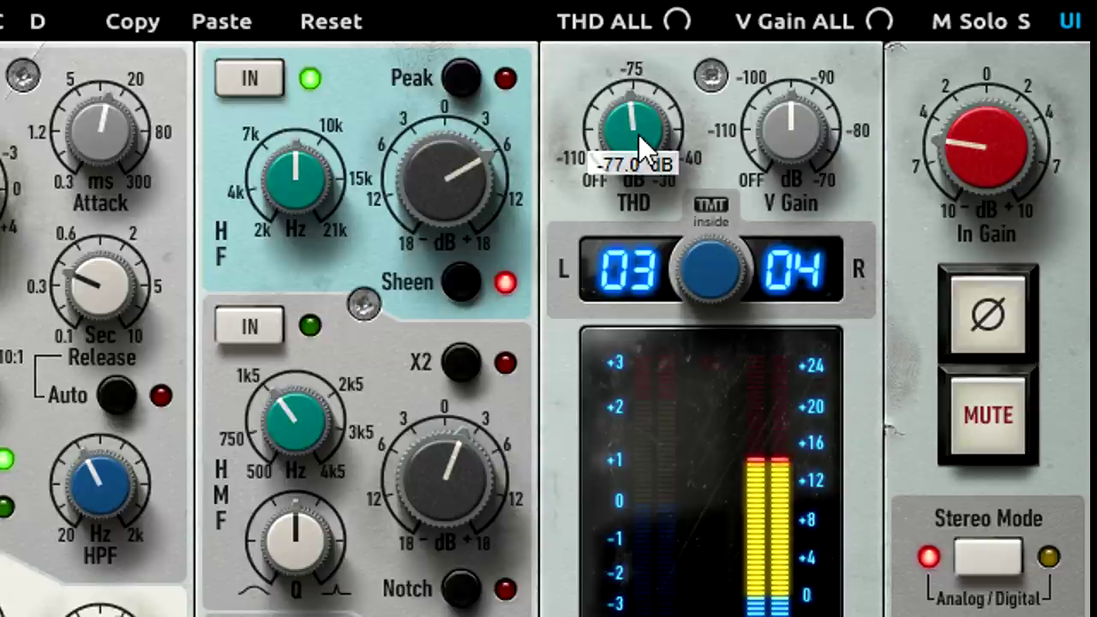
pyautogui.moveTo(639, 133)
pyautogui.mouseDown()
pyautogui.moveTo(638, 61)
pyautogui.moveTo(627, 28)
pyautogui.moveTo(610, 22)
pyautogui.mouseUp()
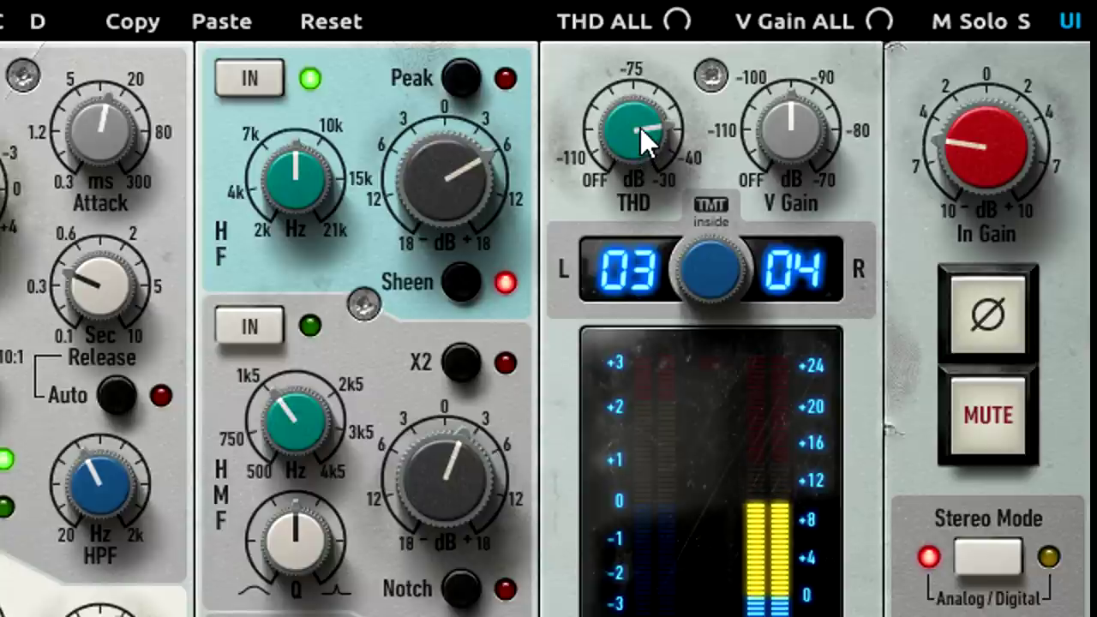
pyautogui.moveTo(641, 128)
pyautogui.mouseDown()
pyautogui.moveTo(656, 217)
pyautogui.moveTo(649, 64)
pyautogui.moveTo(660, 83)
pyautogui.moveTo(676, 234)
pyautogui.mouseUp()
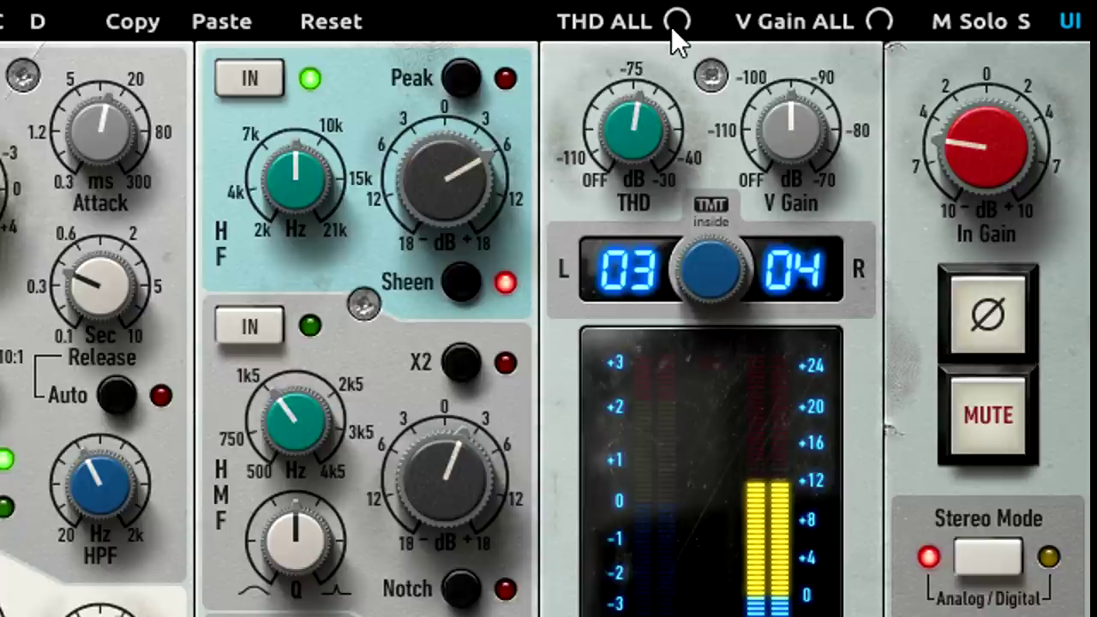
# Sweep the THD ALL global offset and settle it at about +1.1 dB.
pyautogui.moveTo(678, 21)
pyautogui.moveTo(671, 27)
pyautogui.mouseDown()
pyautogui.moveTo(685, 53)
pyautogui.moveTo(686, 0)
pyautogui.moveTo(701, 97)
pyautogui.mouseUp()
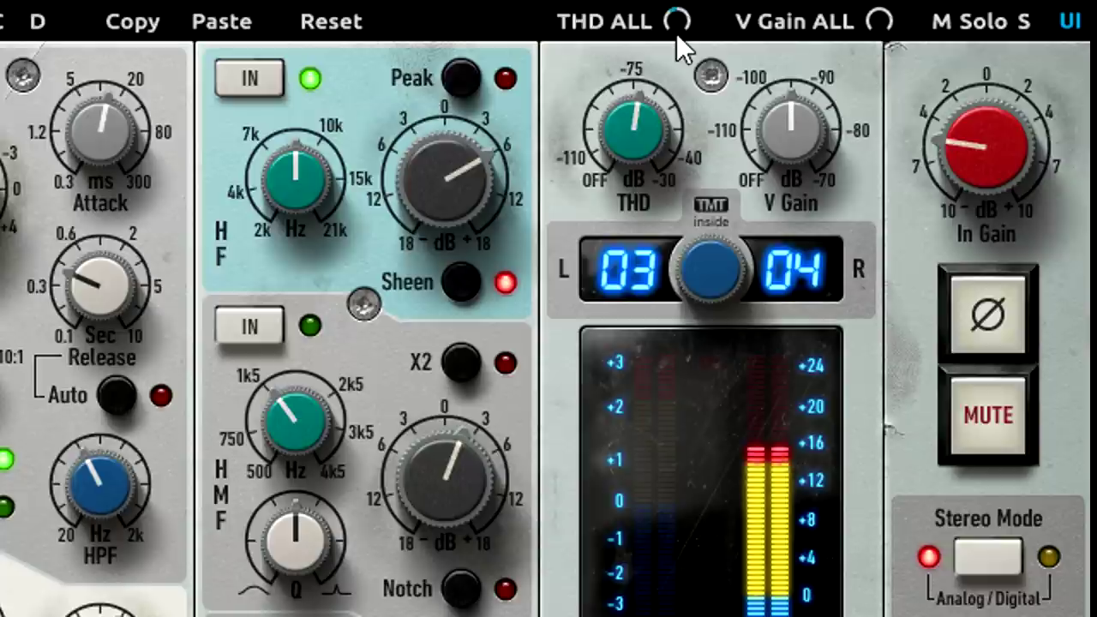
pyautogui.moveTo(677, 22); pyautogui.dragTo(677, 0)
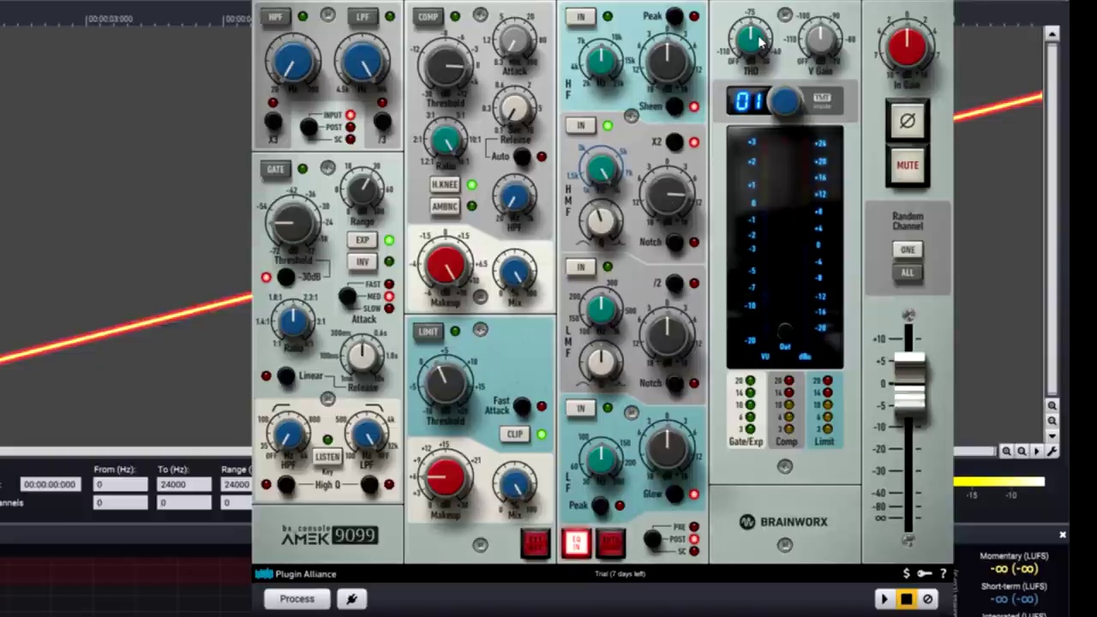
pyautogui.click(296, 599)
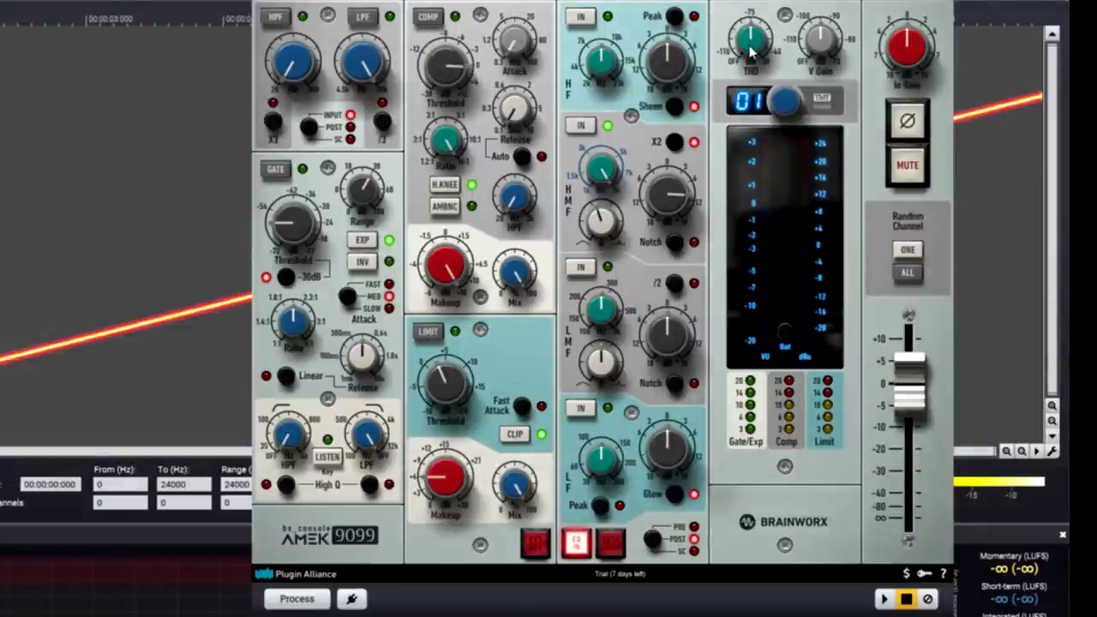
pyautogui.click(299, 599)
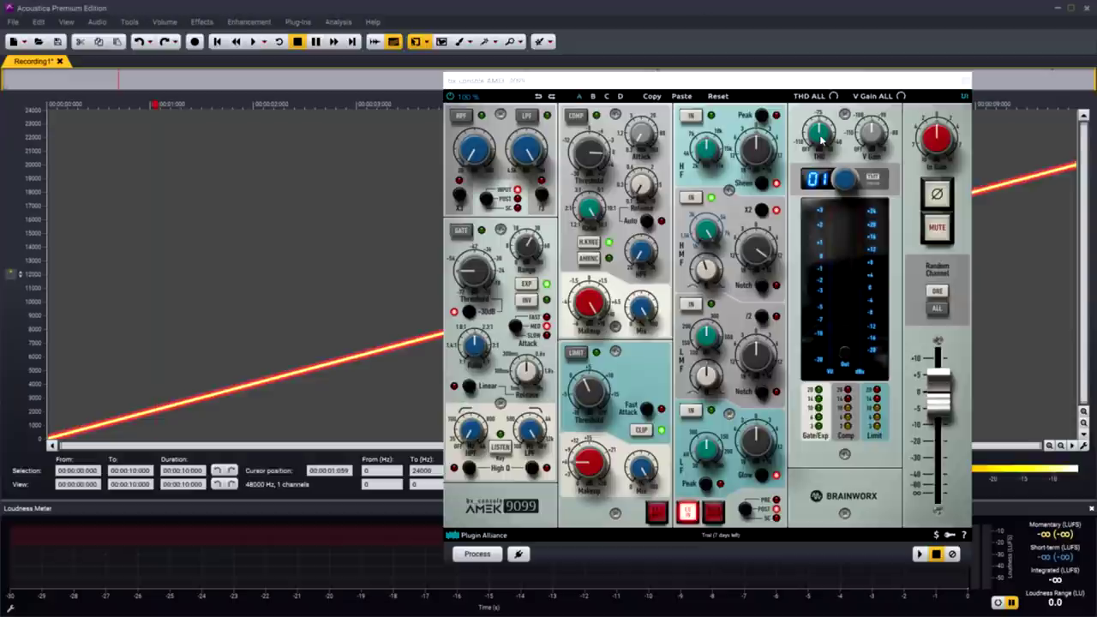
# Render the console effect onto the sweep, close its window, and place the playhead near the start.
pyautogui.click(478, 553)
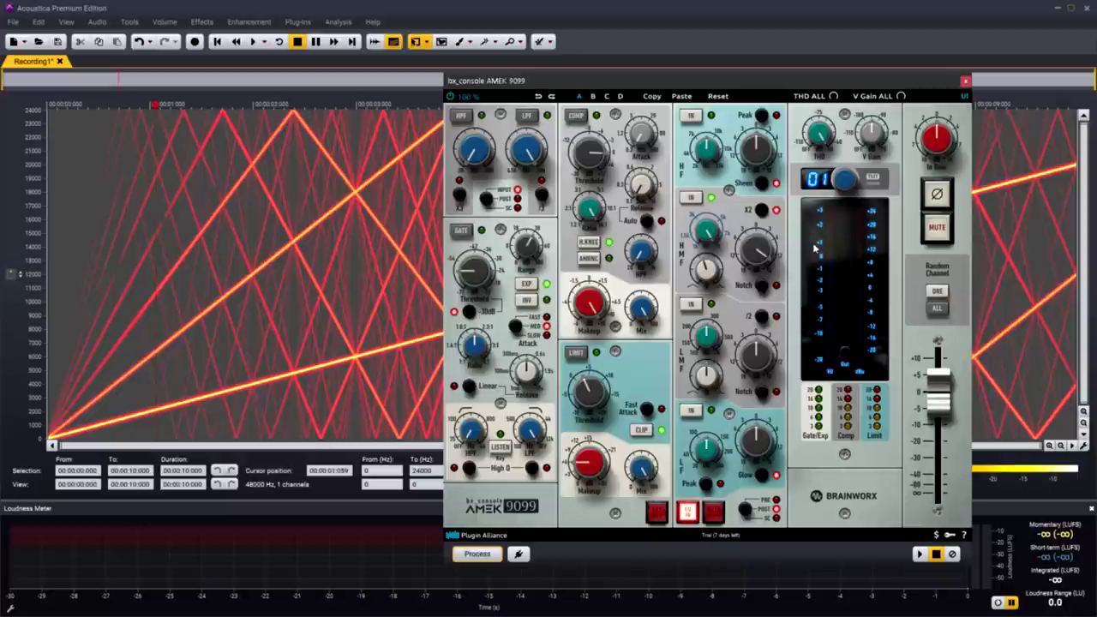
pyautogui.click(964, 82)
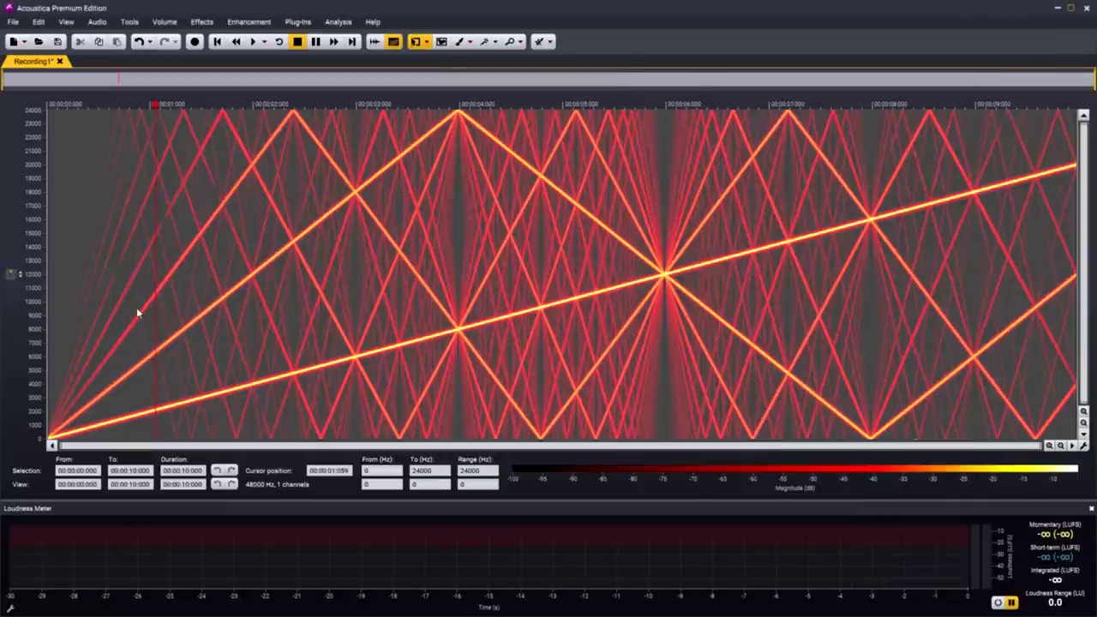
pyautogui.click(76, 306)
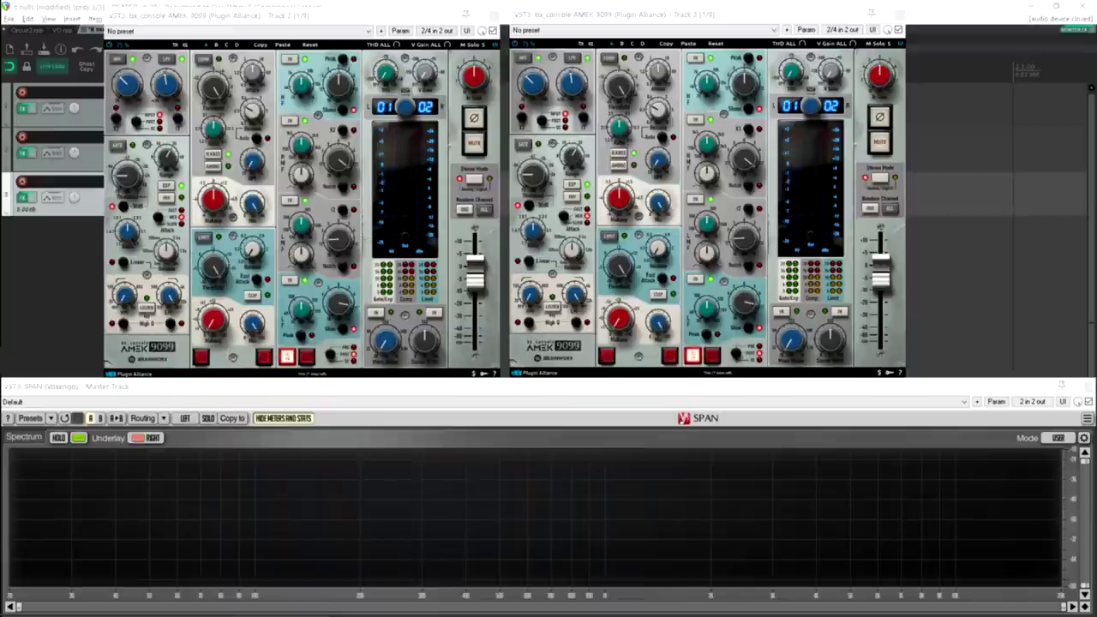
pyautogui.click(516, 46)
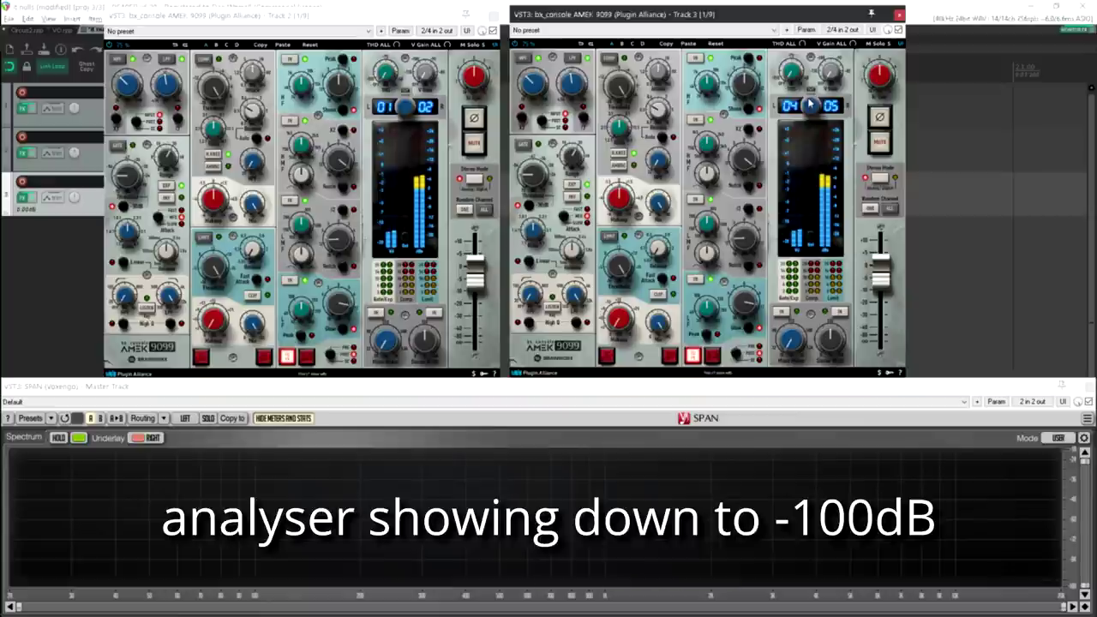
pyautogui.moveTo(810, 110); pyautogui.dragTo(808, 99)
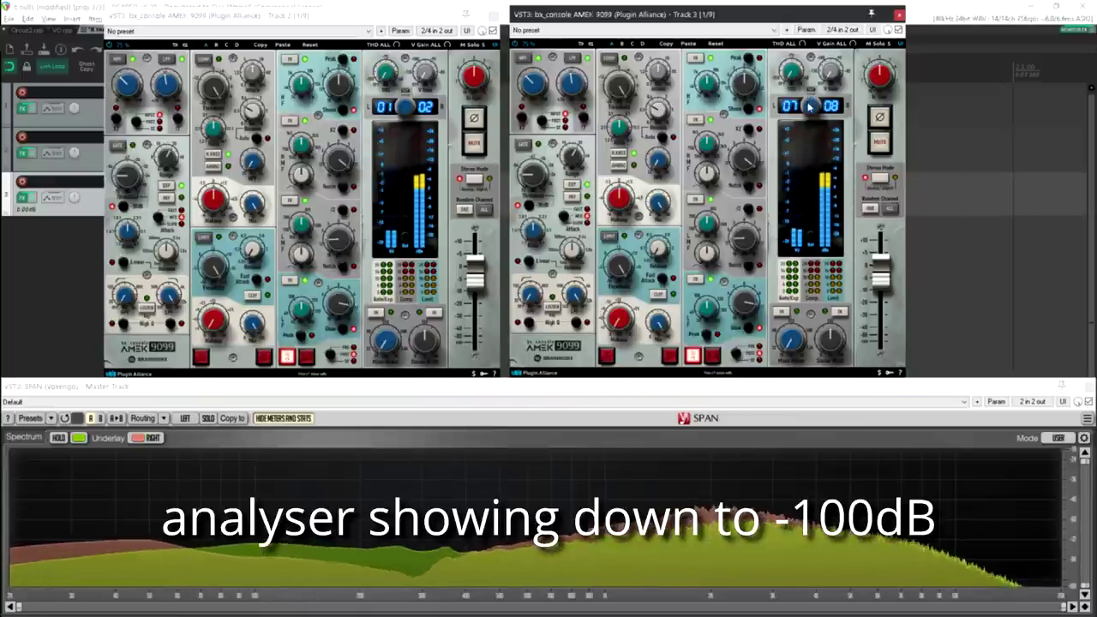
pyautogui.moveTo(810, 105); pyautogui.dragTo(810, 134)
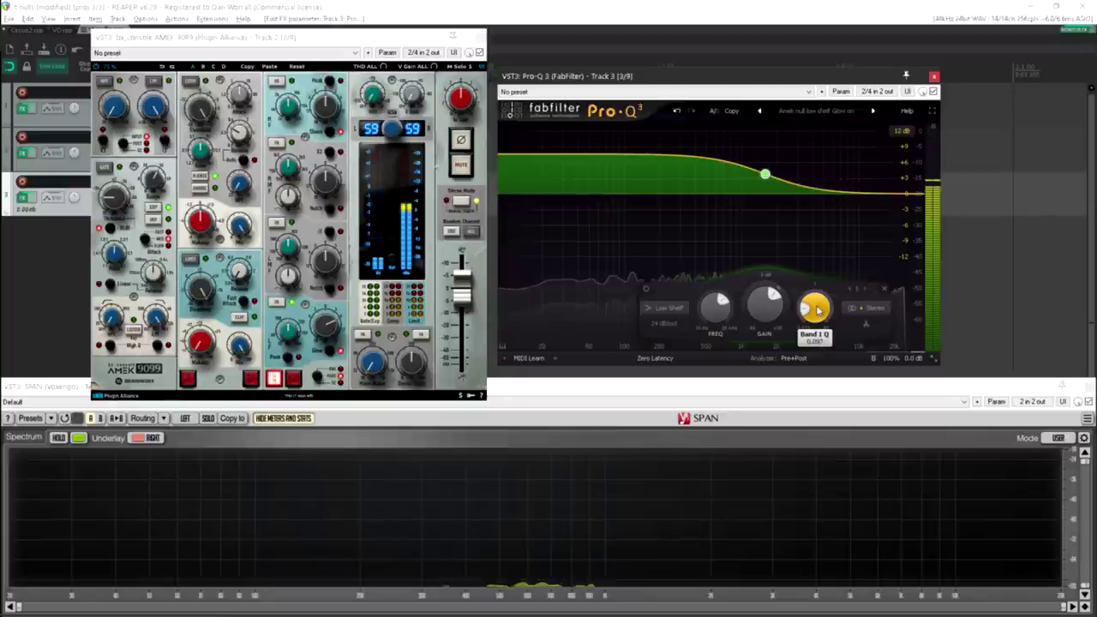
# Raise Pro-Q 3's low-shelf Q to about 0.10, then refocus the track 2 console window.
pyautogui.moveTo(817, 309); pyautogui.dragTo(817, 316)
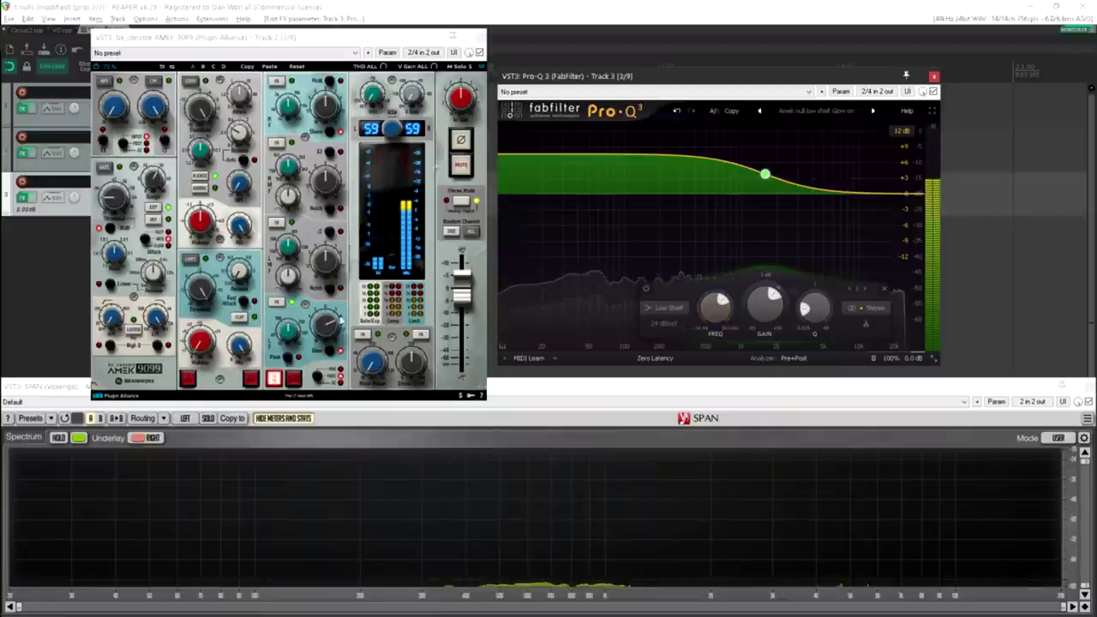
pyautogui.click(292, 336)
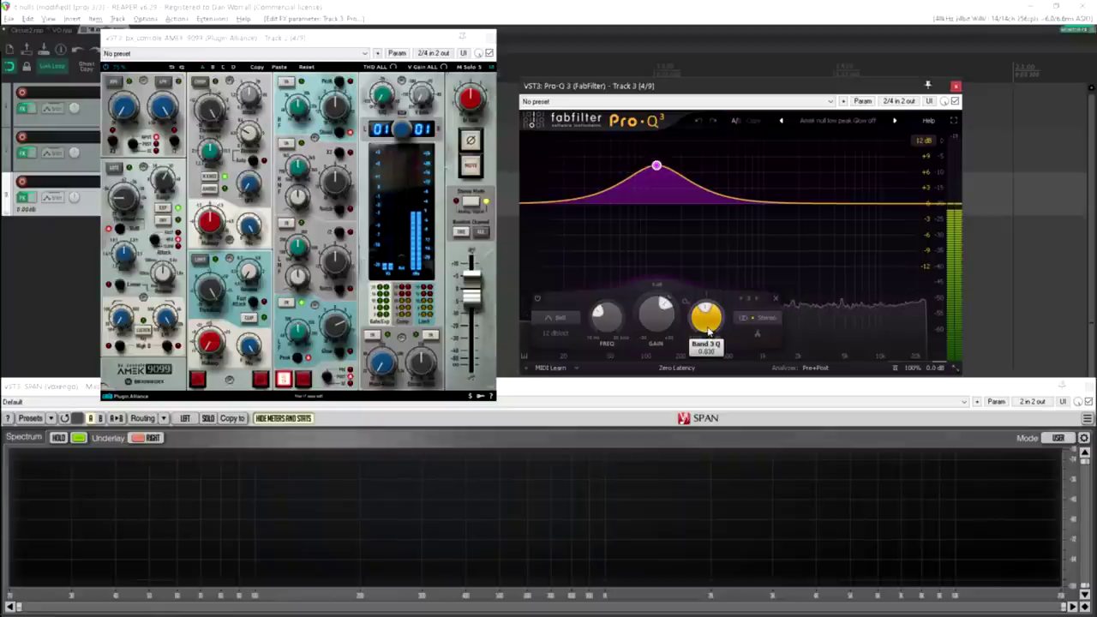
# Fine-tune the Band 3 low bell boost frequency to about 121.4 Hz.
pyautogui.scroll(-5, 709, 333)
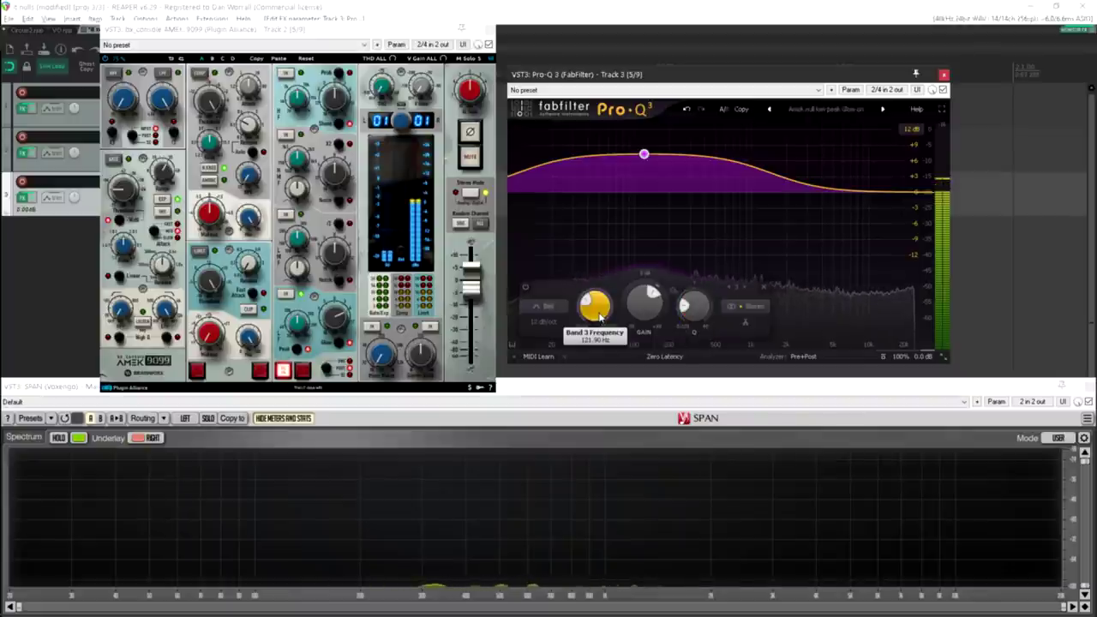
pyautogui.scroll(-1, 601, 317)
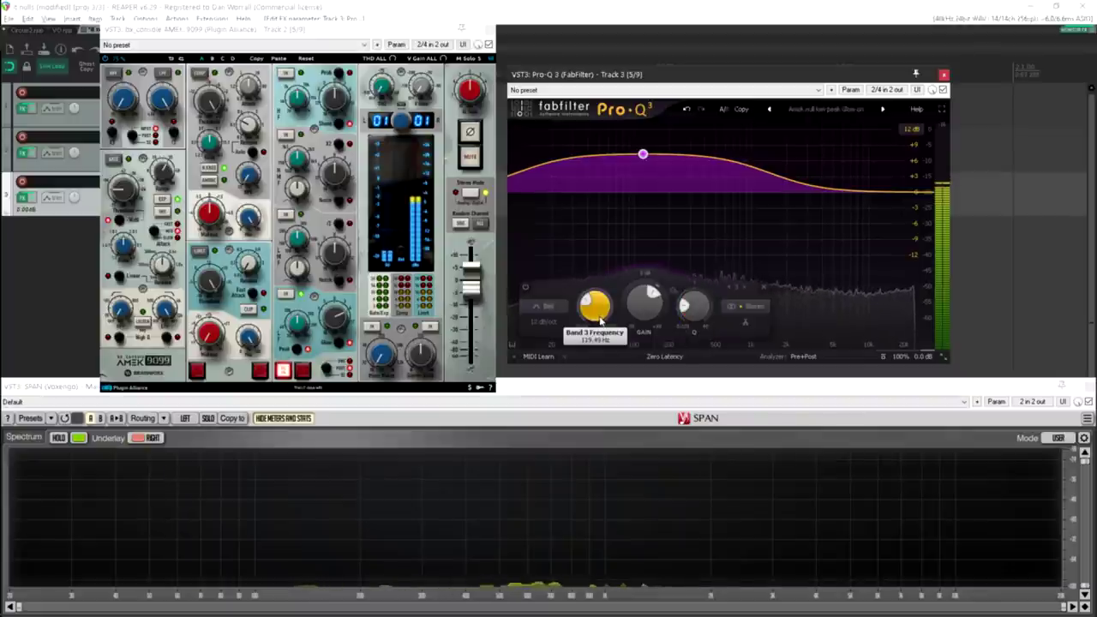
pyautogui.scroll(1, 601, 319)
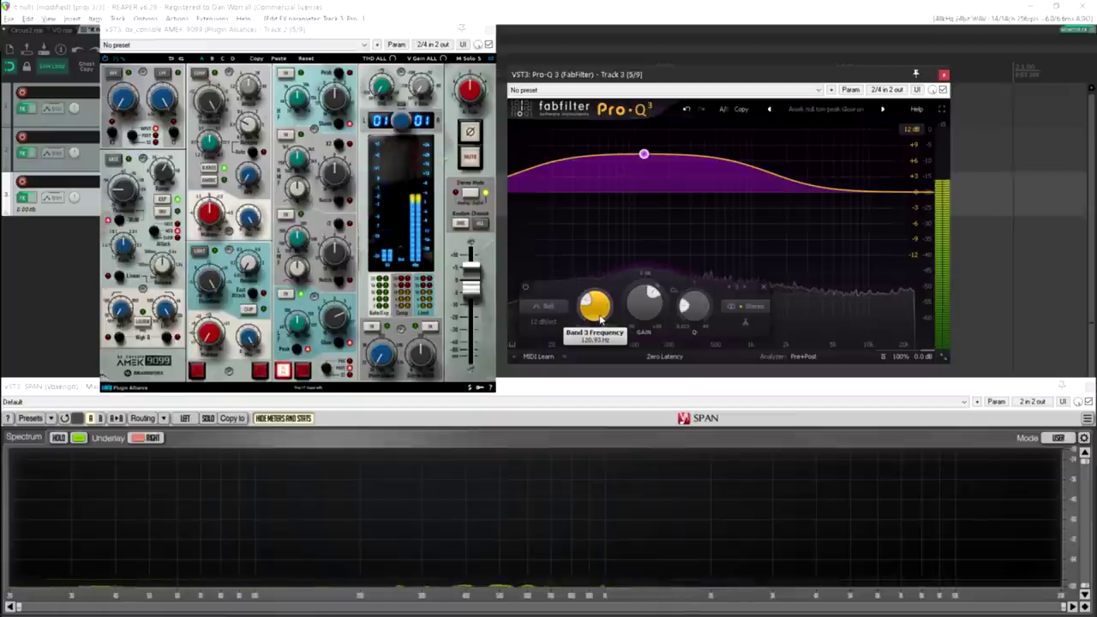
pyautogui.scroll(1, 600, 319)
pyautogui.scroll(1, 600, 319)
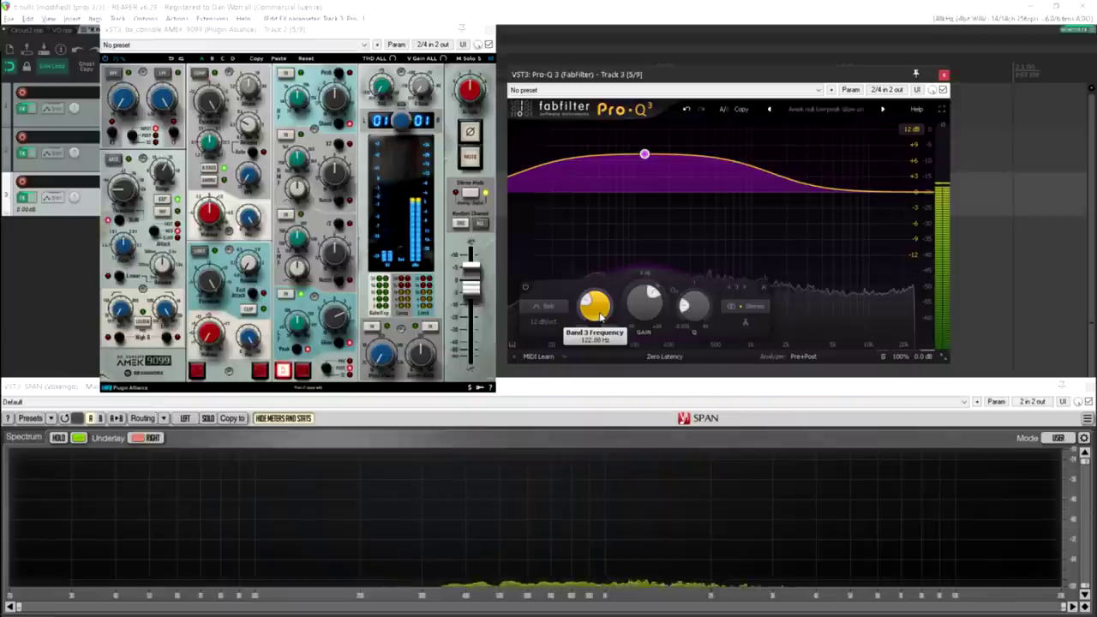
pyautogui.scroll(-4, 600, 318)
pyautogui.scroll(2, 601, 319)
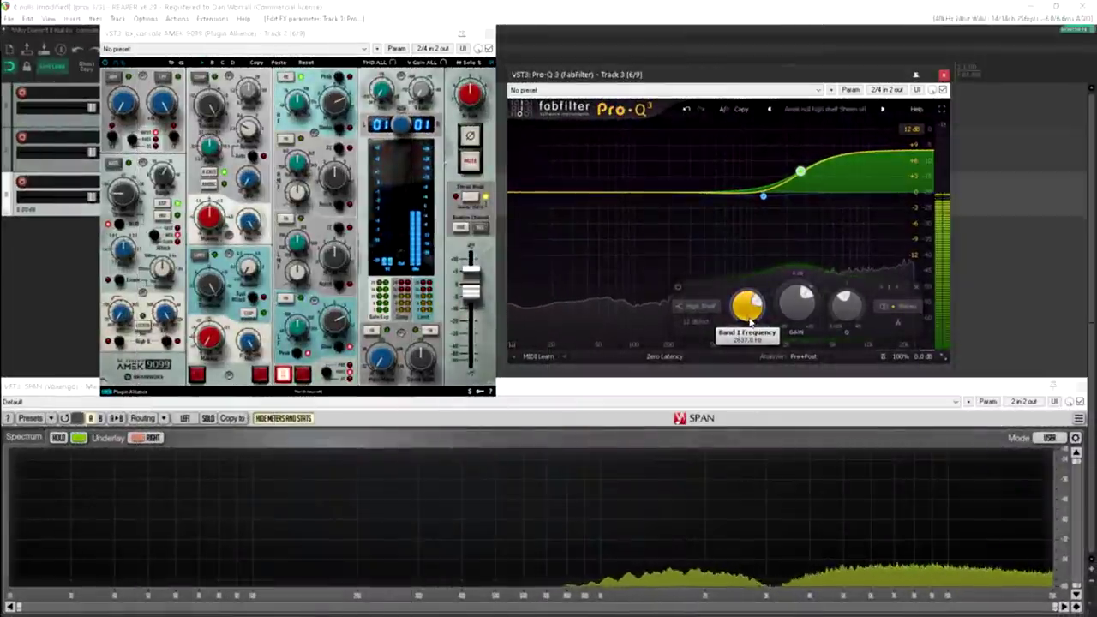
# Set the Band 1 high shelf frequency to about 2767 Hz.
pyautogui.scroll(1, 748, 317)
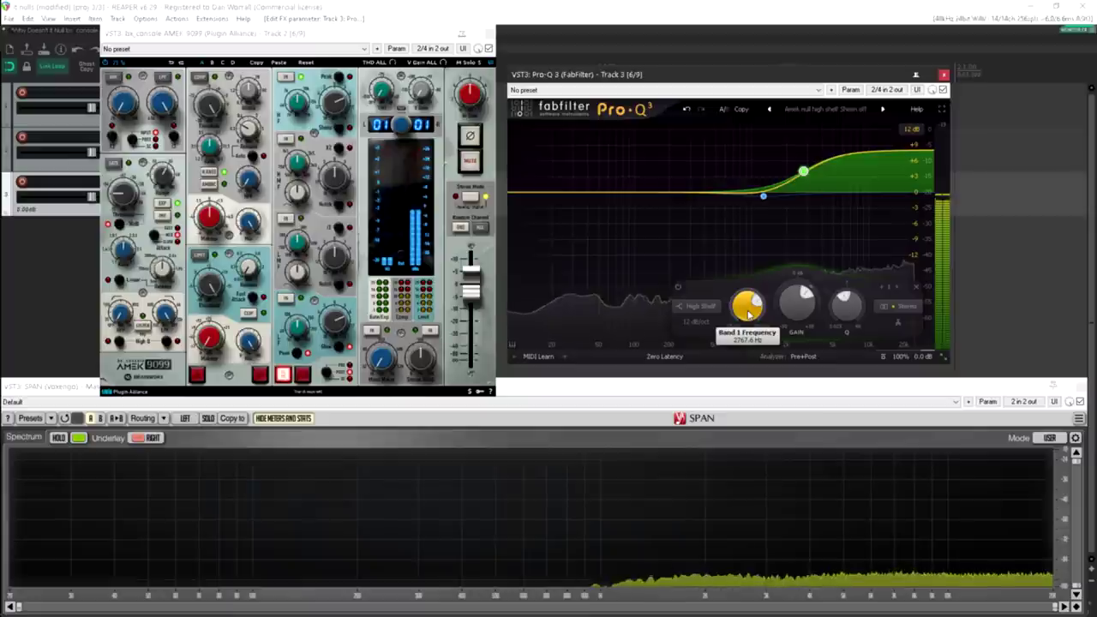
pyautogui.scroll(-1, 749, 315)
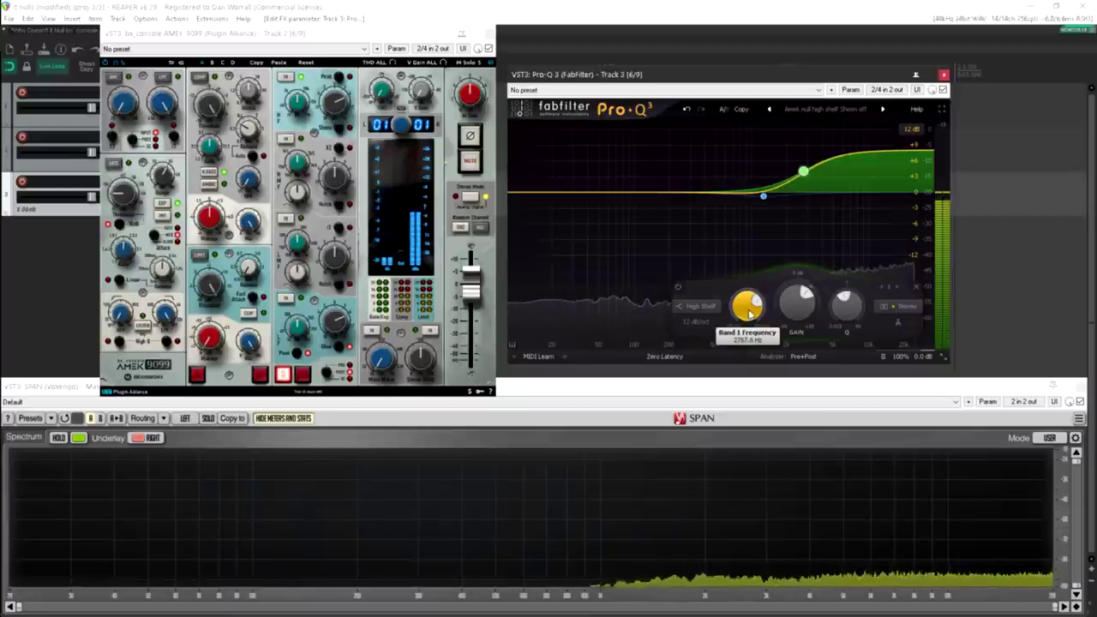
pyautogui.scroll(1, 748, 316)
pyautogui.scroll(-2, 749, 315)
pyautogui.scroll(1, 751, 315)
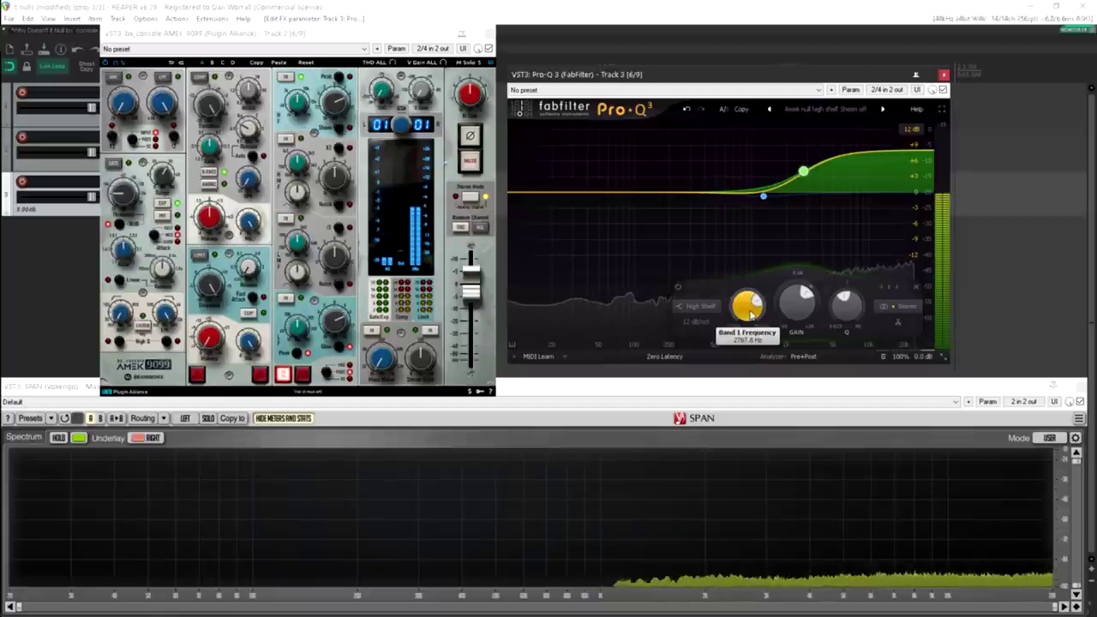
pyautogui.scroll(-1, 751, 316)
pyautogui.scroll(2, 751, 315)
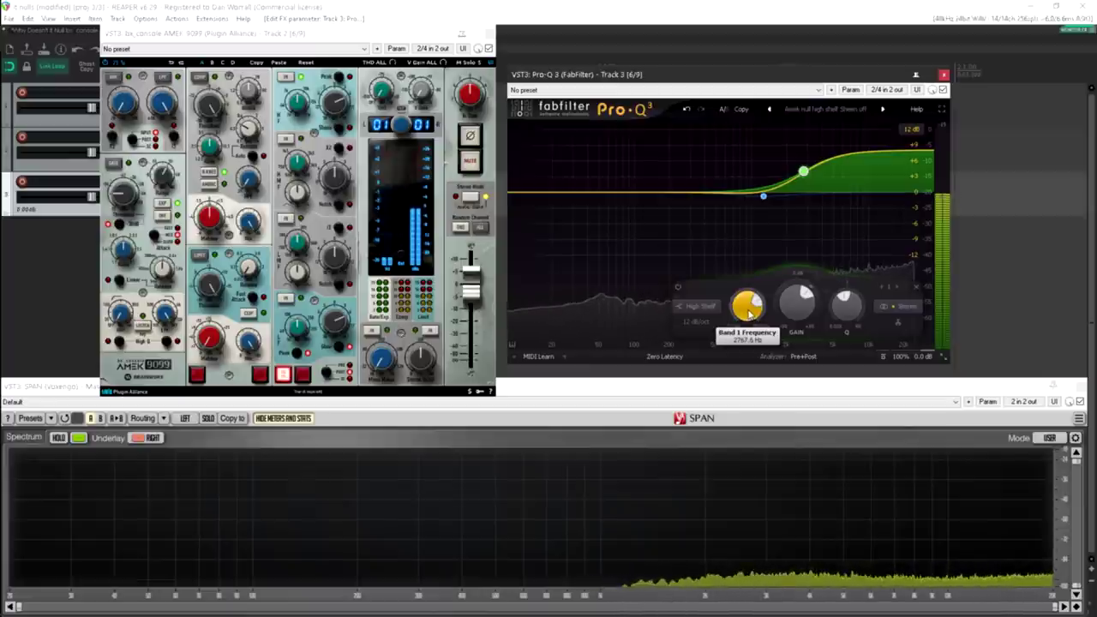
# Try Natural Phase processing, then return Pro-Q 3 to Zero Latency mode.
pyautogui.click(665, 357)
pyautogui.click(686, 383)
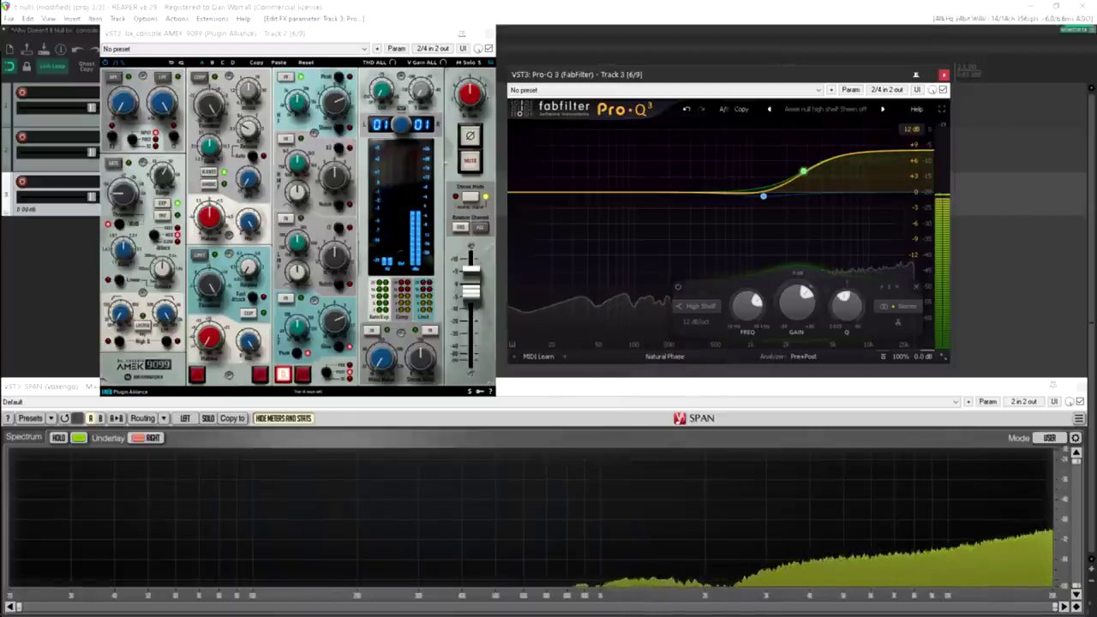
pyautogui.click(668, 356)
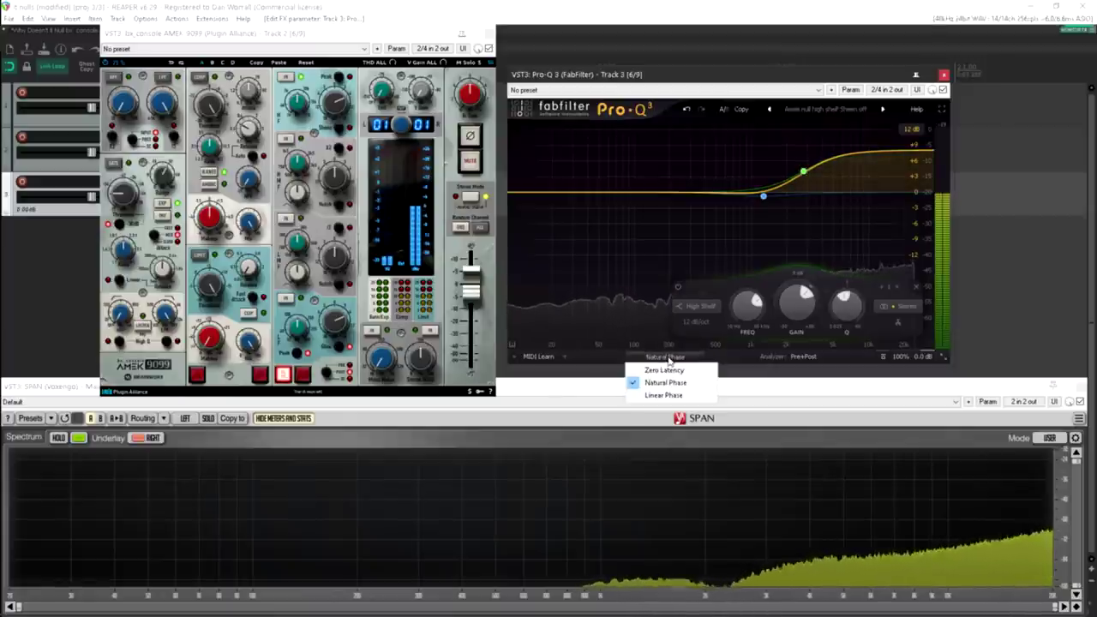
pyautogui.click(664, 369)
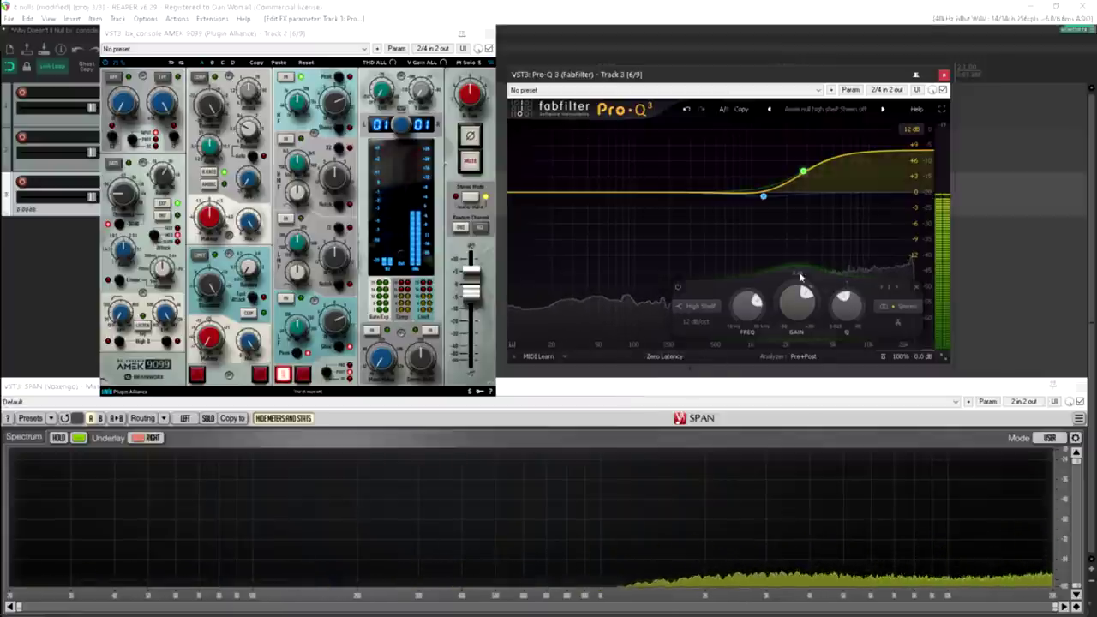
pyautogui.click(764, 197)
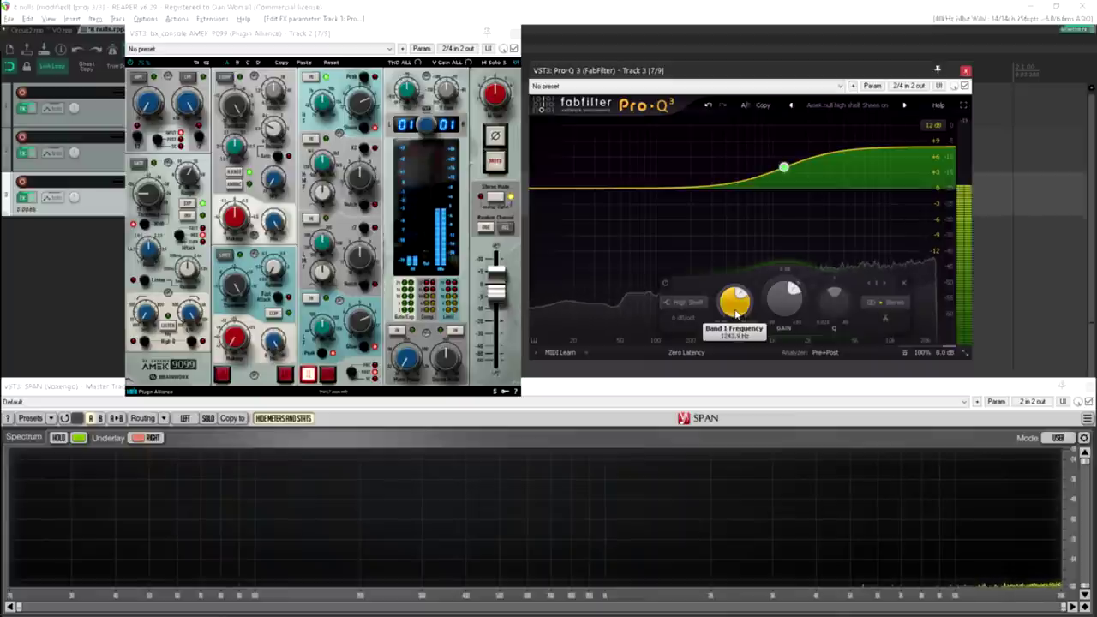
# Bring the AMEK 9099 console window into focus.
pyautogui.click(324, 103)
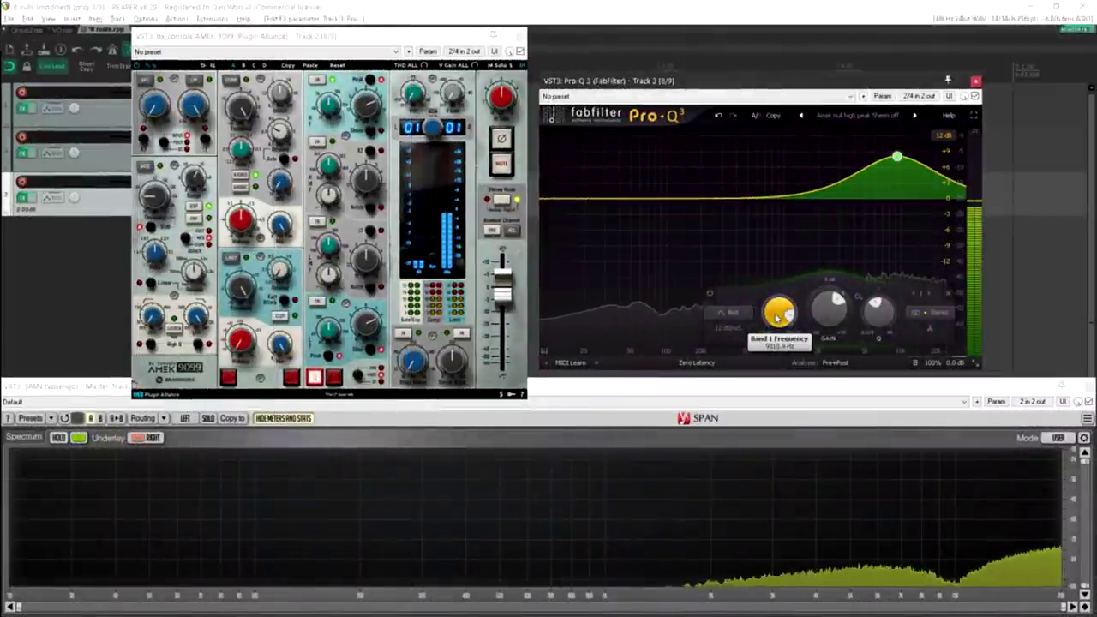
# Move Band 1's bell to about 9.4 kHz, undo once, and set its Q to about 0.62.
pyautogui.scroll(-1, 777, 317)
pyautogui.scroll(1, 777, 317)
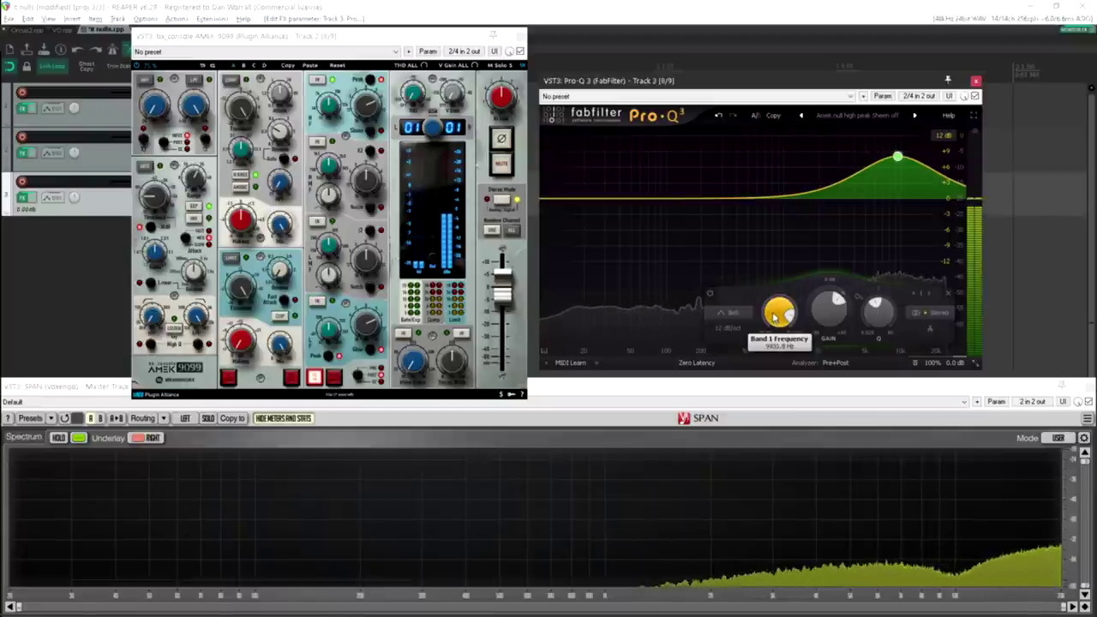
pyautogui.scroll(2, 774, 317)
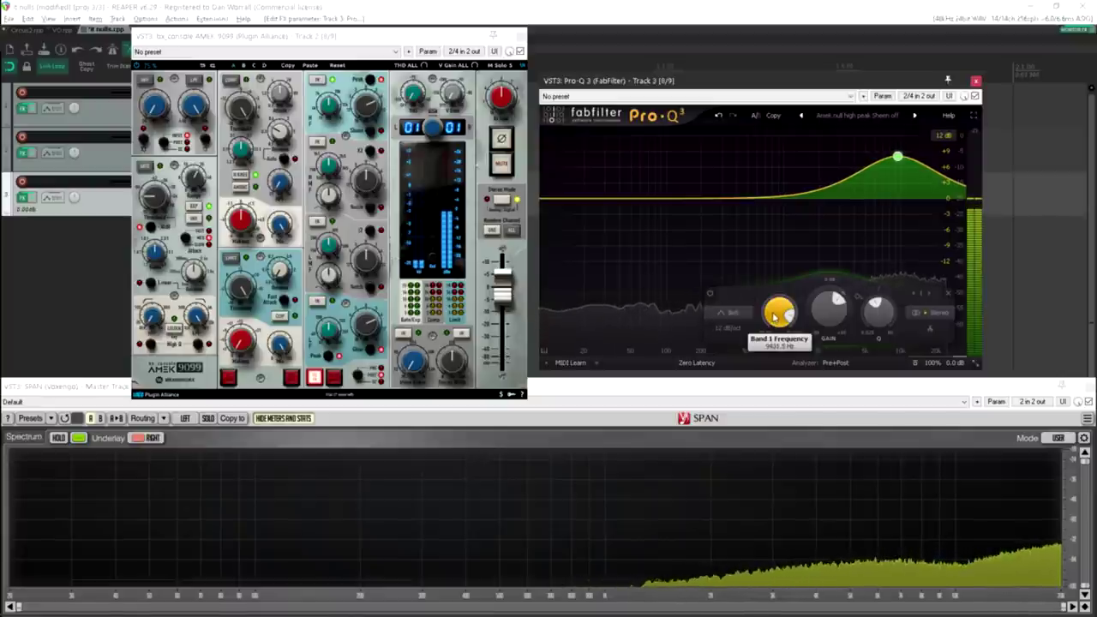
pyautogui.click(719, 116)
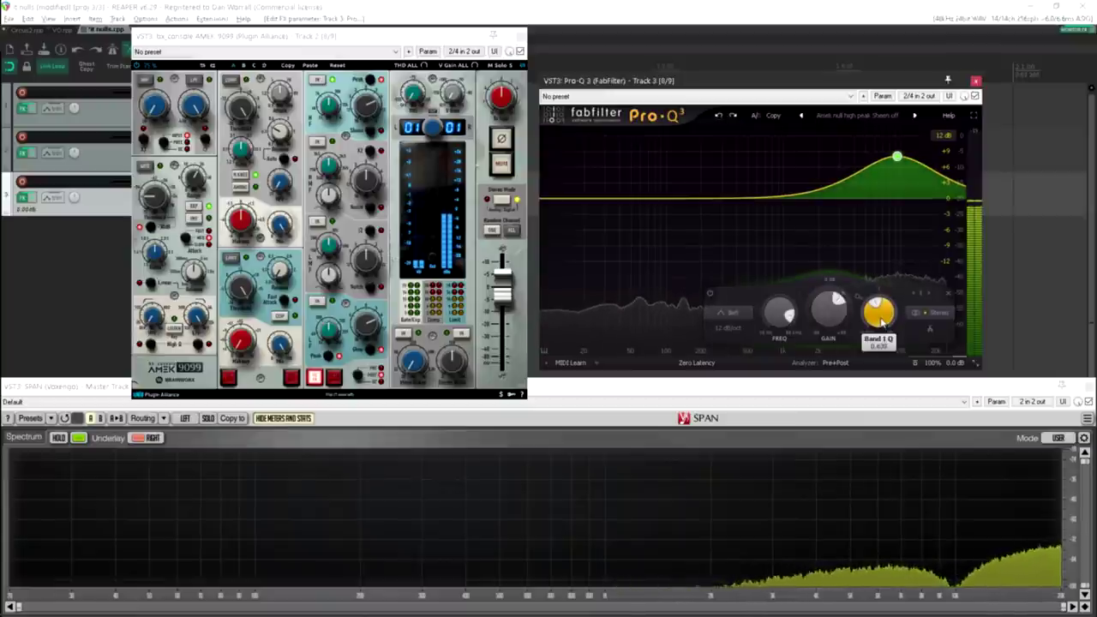
pyautogui.moveTo(883, 321); pyautogui.dragTo(881, 327)
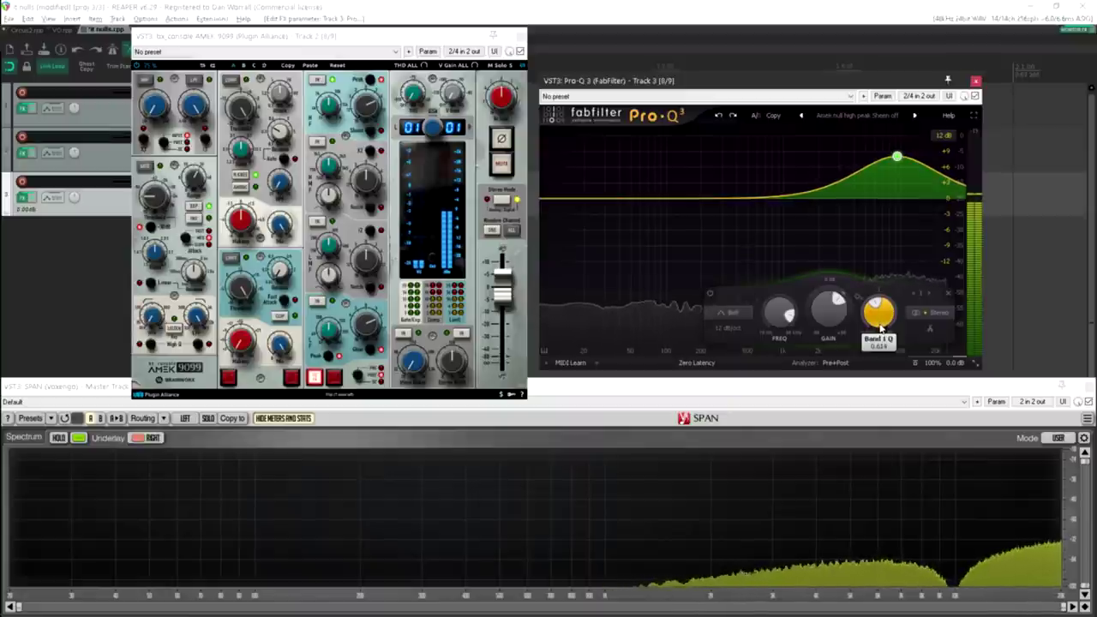
pyautogui.moveTo(880, 327); pyautogui.dragTo(880, 325)
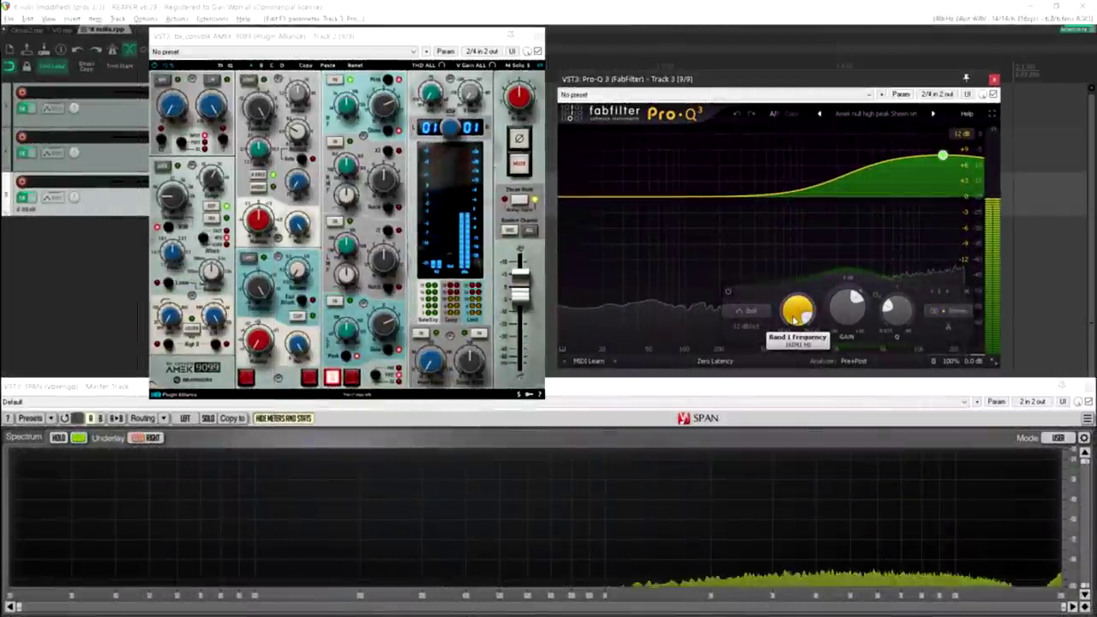
# Move Band 1's high boost frequency up to about 16.5 kHz.
pyautogui.moveTo(795, 319); pyautogui.dragTo(795, 317)
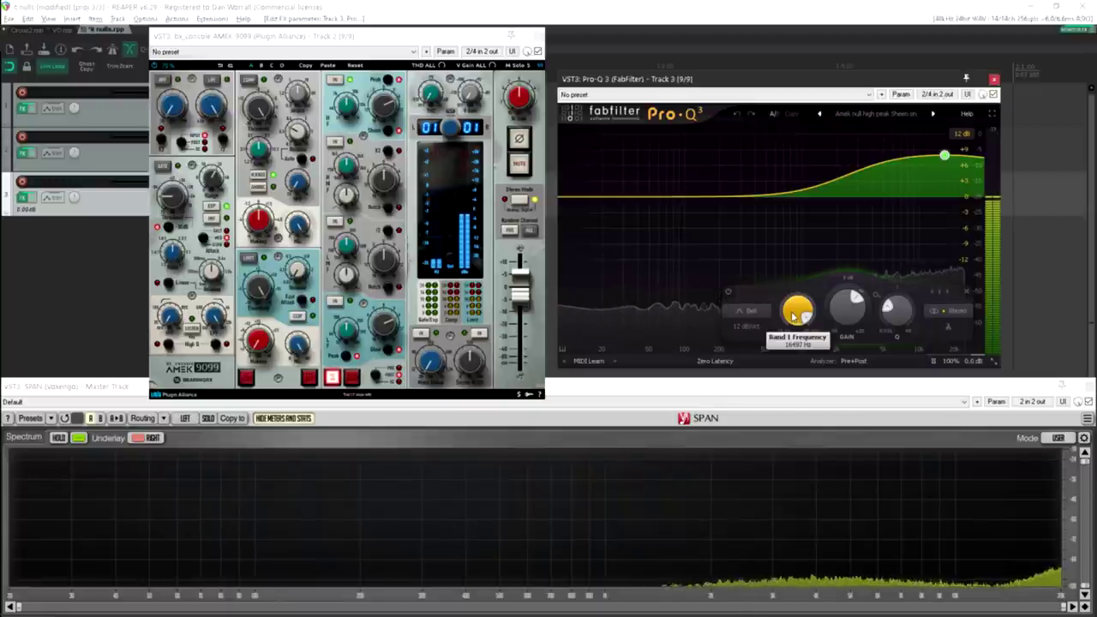
pyautogui.moveTo(795, 317); pyautogui.dragTo(795, 318)
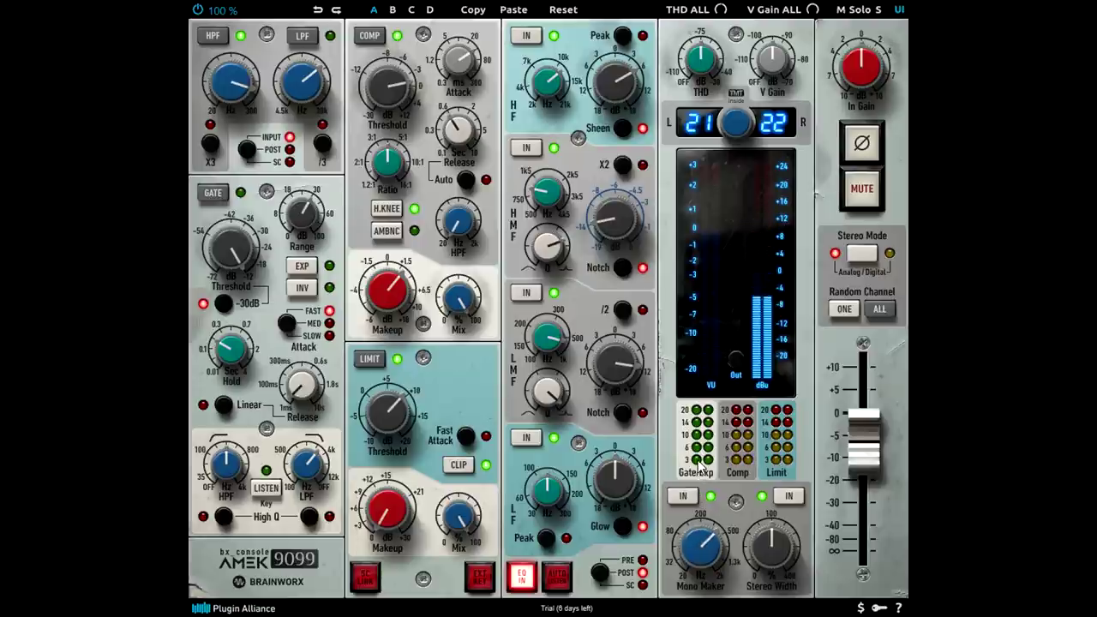
# Reduce the AMEK channel's Stereo Width from 100% to about 74%.
pyautogui.moveTo(773, 552)
pyautogui.mouseDown()
pyautogui.moveTo(782, 572)
pyautogui.moveTo(782, 549)
pyautogui.mouseUp()
# Bypass the AMEK console's stereo width processing.
pyautogui.click(789, 498)
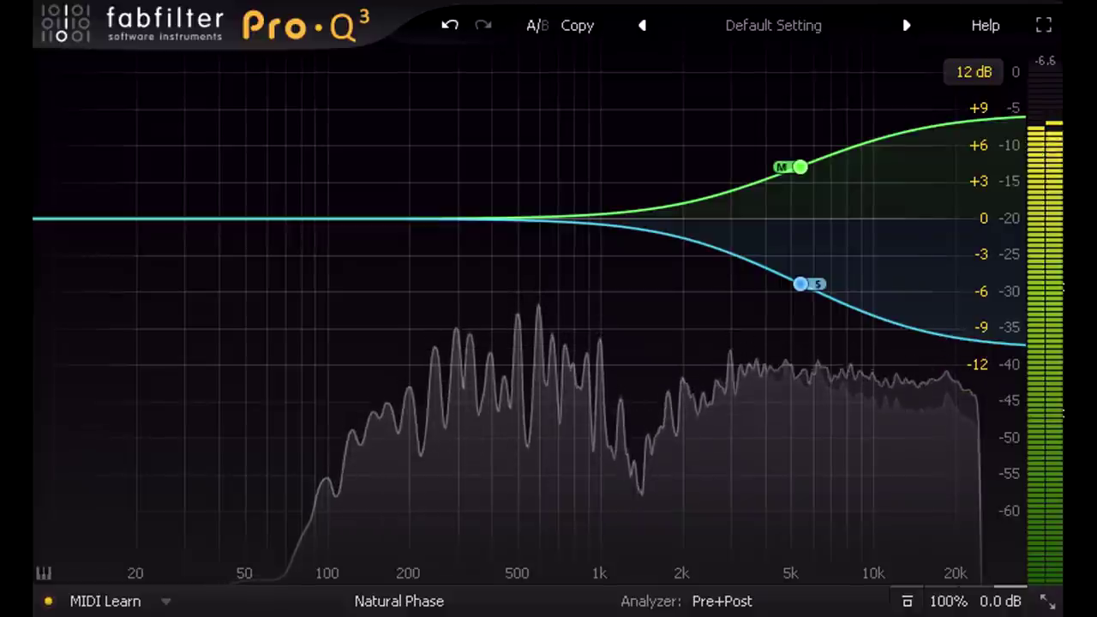